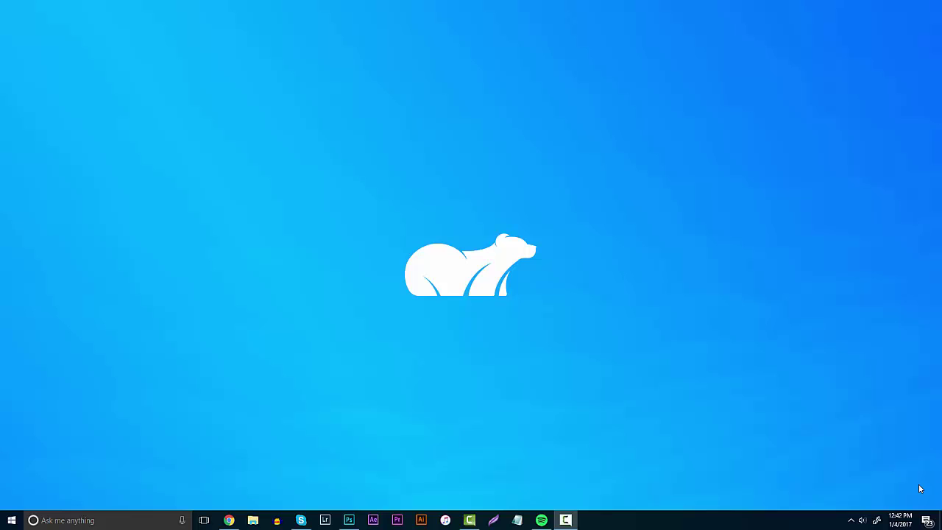
- Switch to Chrome, open the Vicious Hunger - Brand Identity project on Behance, and review its logo presentation and product mockups
left_click(228, 520)
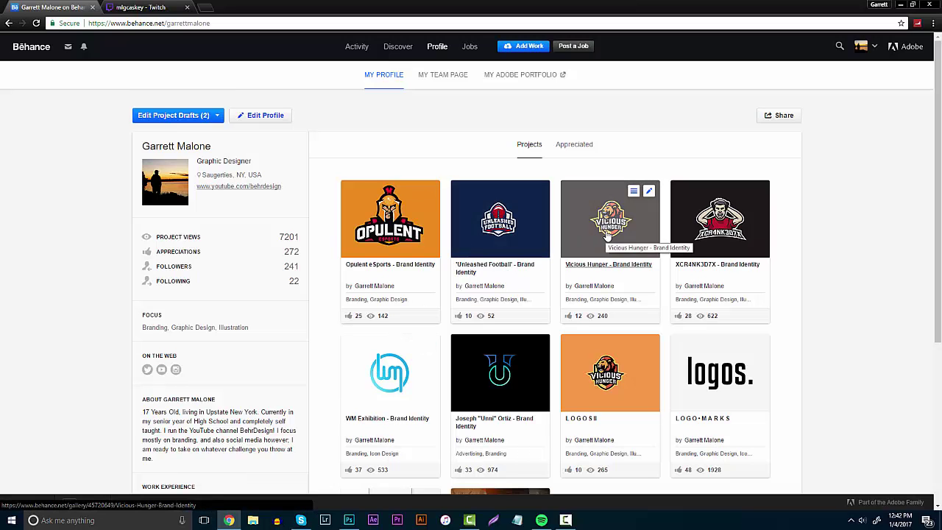
left_click(636, 240)
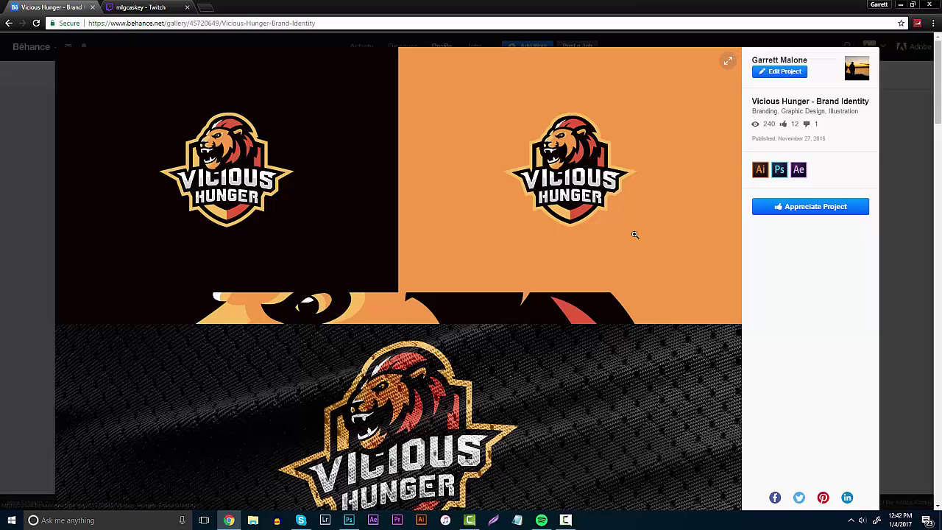
scroll(565, 218, "down", 4)
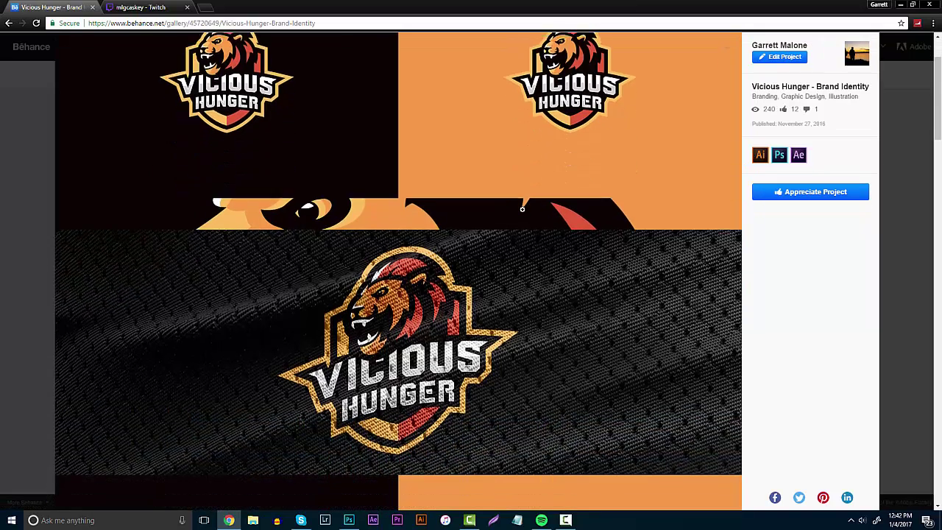
scroll(463, 177, "down", 7)
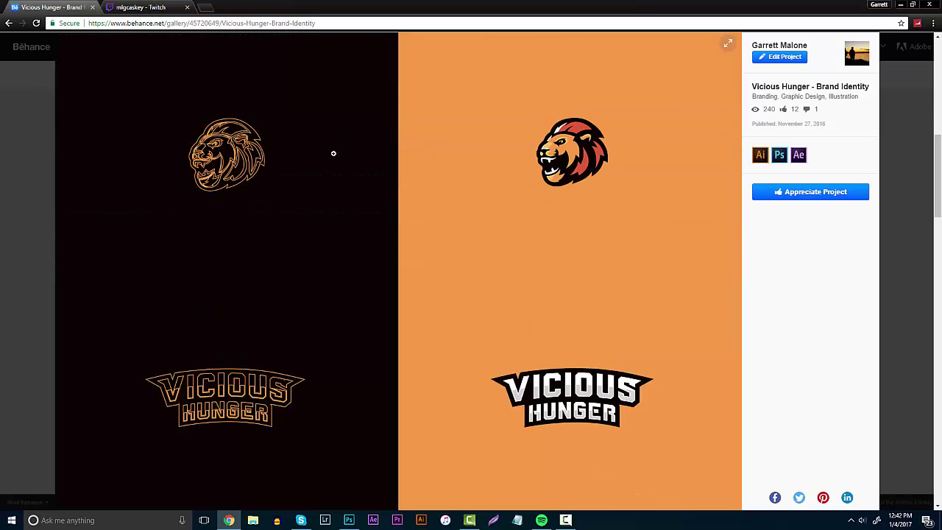
scroll(332, 159, "down", 9)
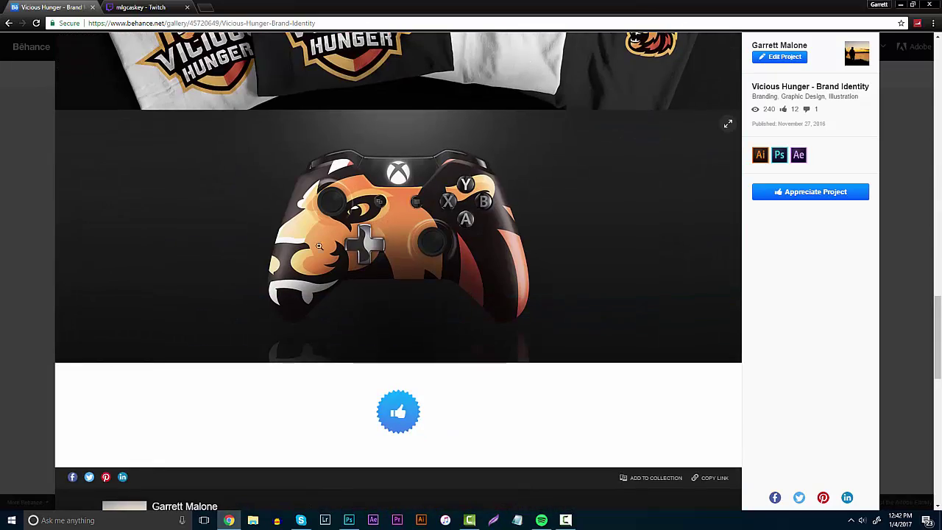
- Open the Opulent eSports - Brand Identity project and review its jersey, controller and T-shirt mockups, dismissing the YouTube notification
left_click(34, 163)
left_click(364, 229)
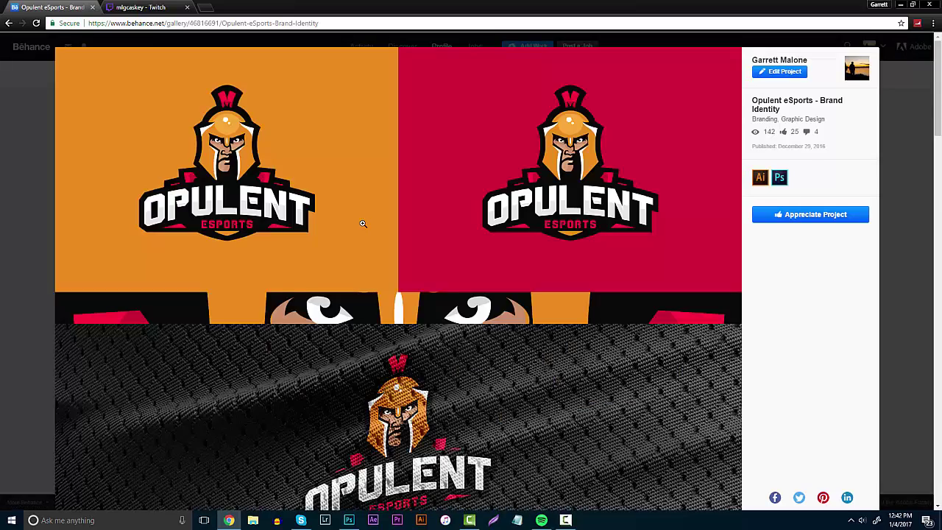
scroll(363, 223, "down", 5)
scroll(363, 223, "up", 3)
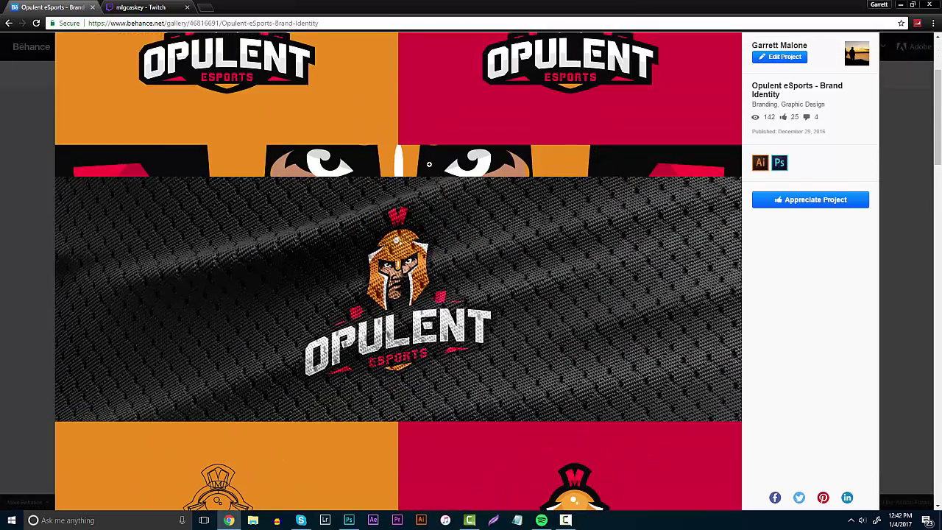
scroll(461, 191, "down", 6)
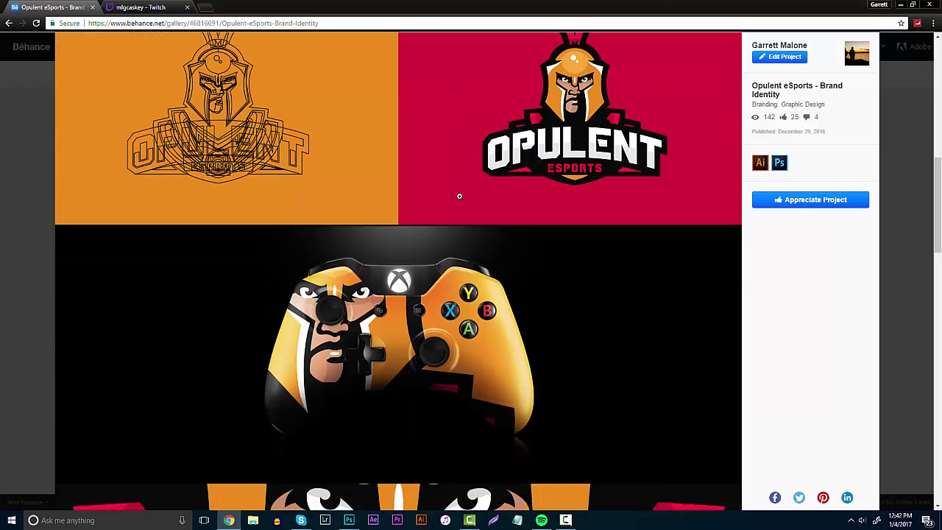
scroll(459, 243, "down", 3)
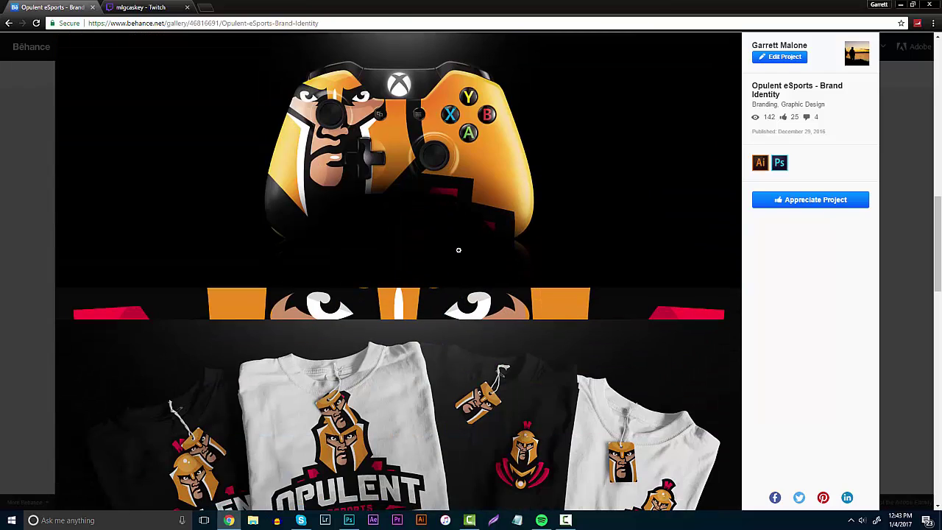
scroll(457, 247, "down", 2)
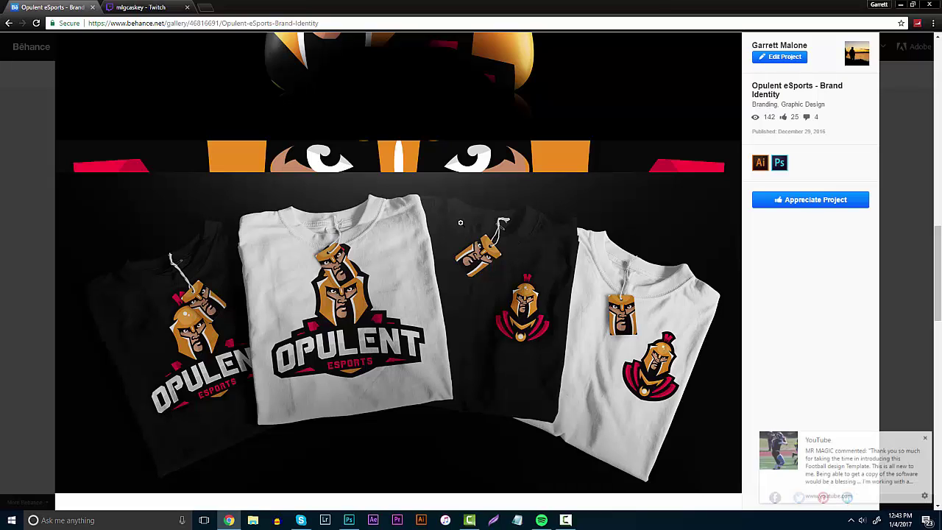
left_click(929, 438)
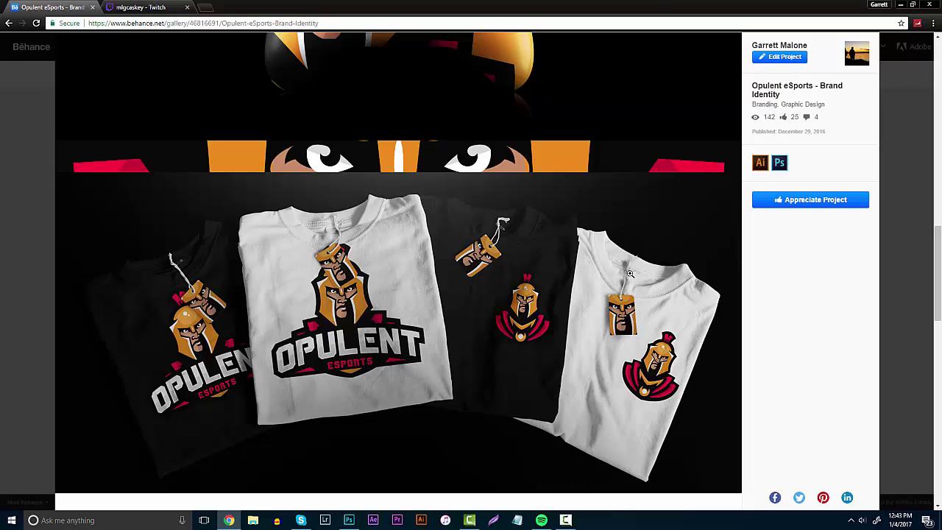
- Open graphicburger.com in a new browser tab and go to its Mock-Ups category
left_click(202, 7)
type("graphicburger.com")
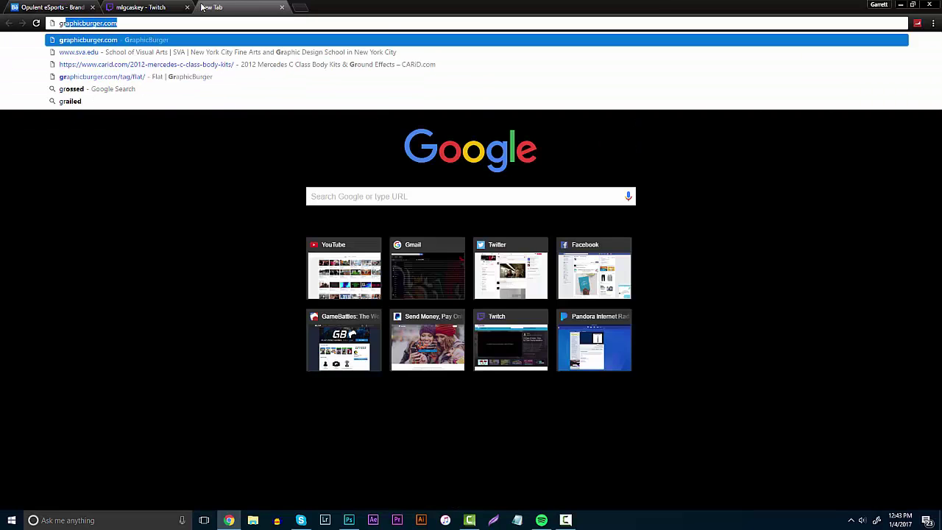
key("Return")
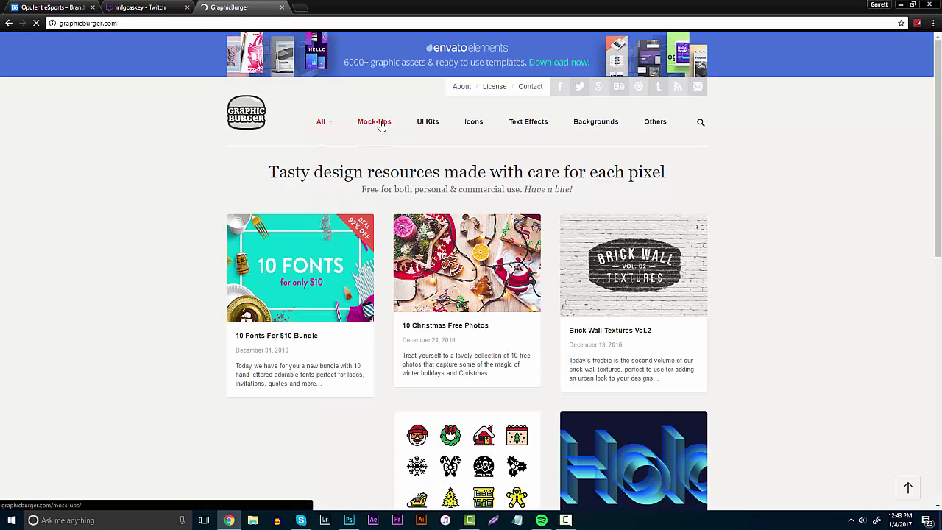
left_click(380, 124)
- Browse the free PSD mock-up listings on GraphicBurger, covering packaging, business cards, apparel, signs and posters
scroll(305, 179, "down", 3)
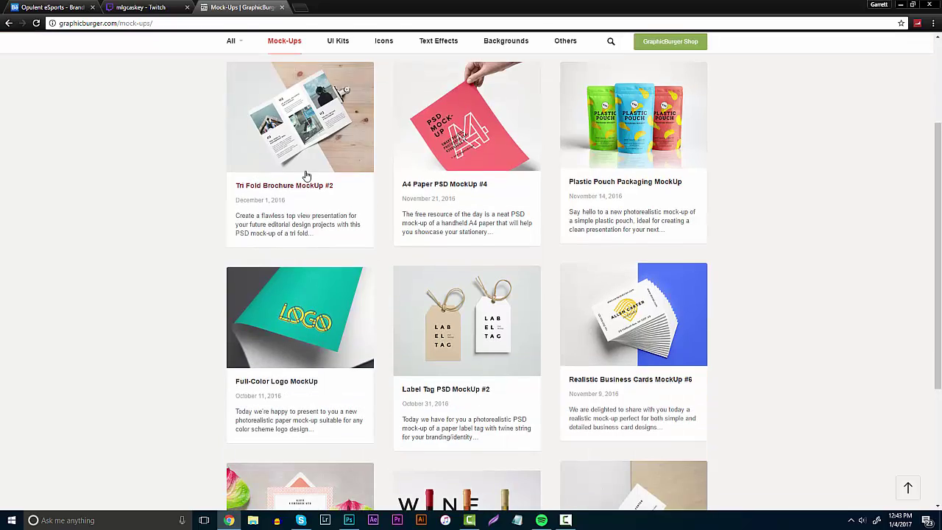
scroll(355, 223, "down", 1)
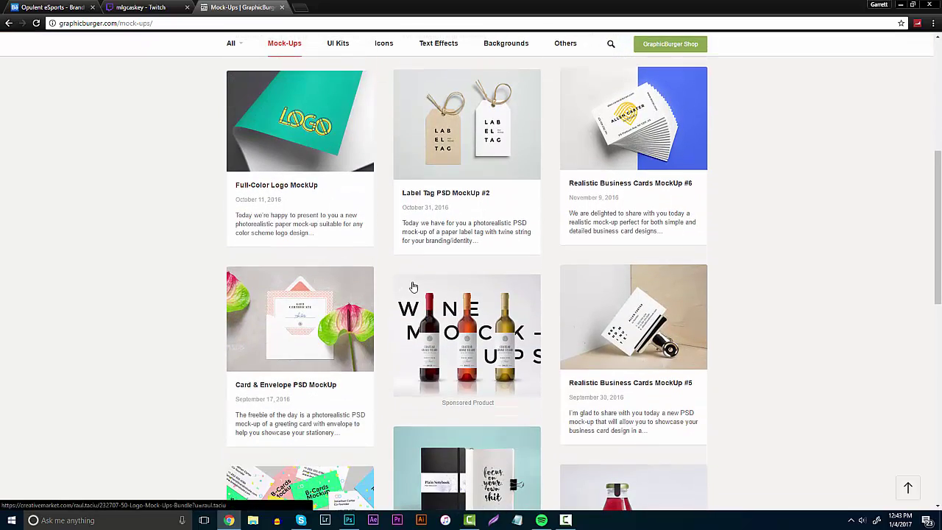
scroll(414, 282, "down", 1)
scroll(415, 279, "down", 3)
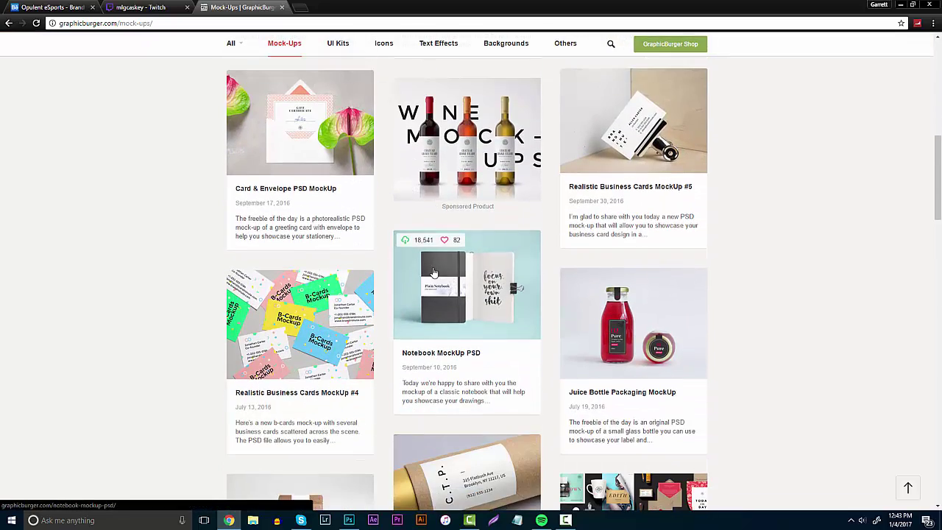
scroll(441, 258, "down", 3)
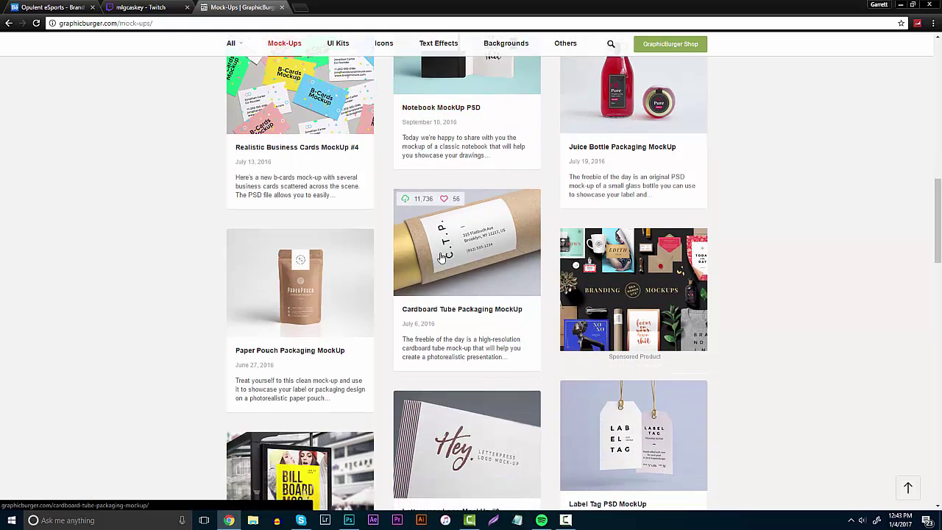
scroll(660, 202, "down", 3)
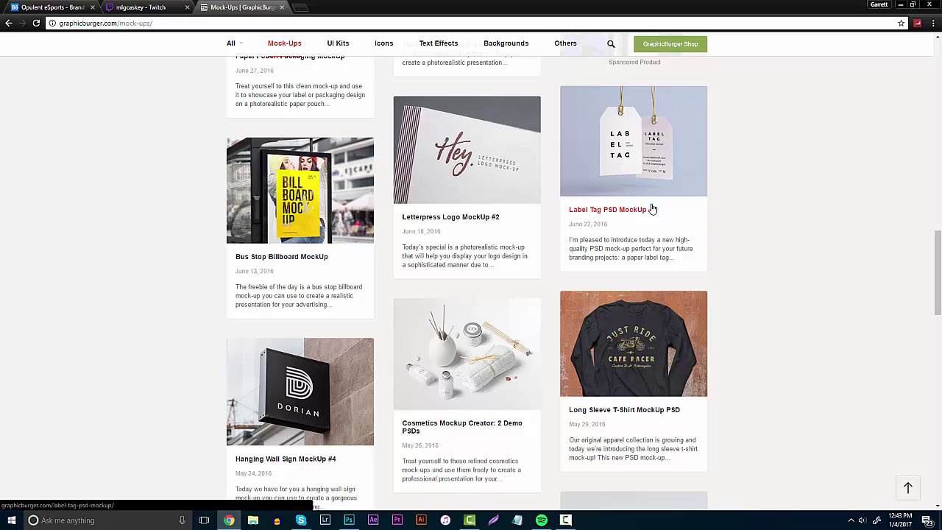
scroll(652, 209, "down", 7)
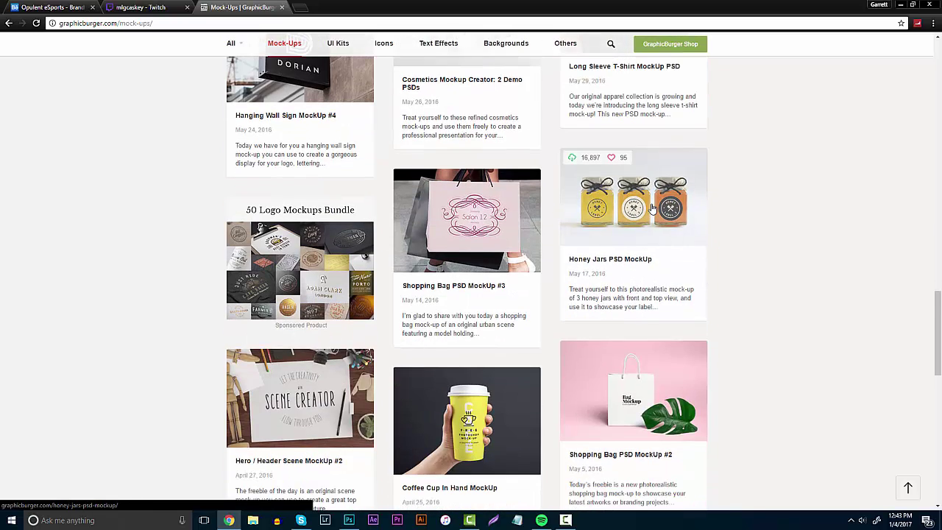
scroll(751, 252, "down", 2)
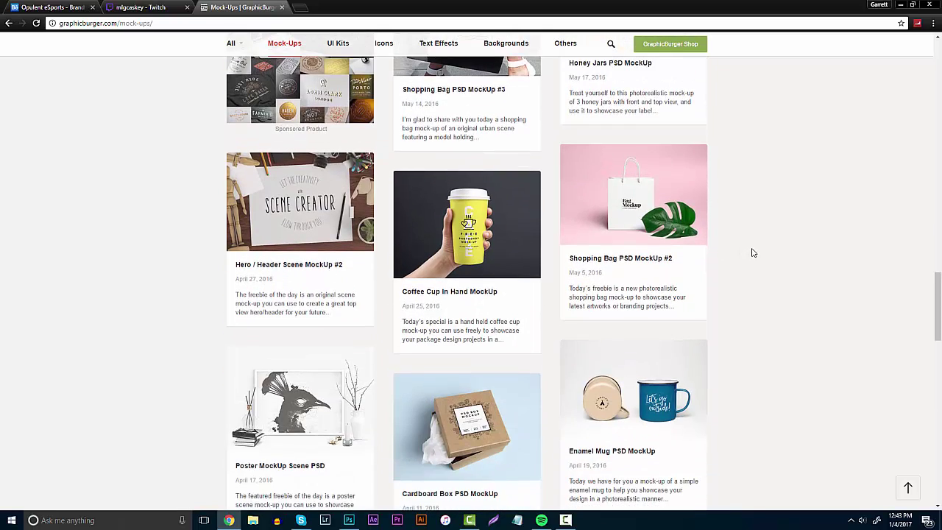
scroll(751, 252, "down", 2)
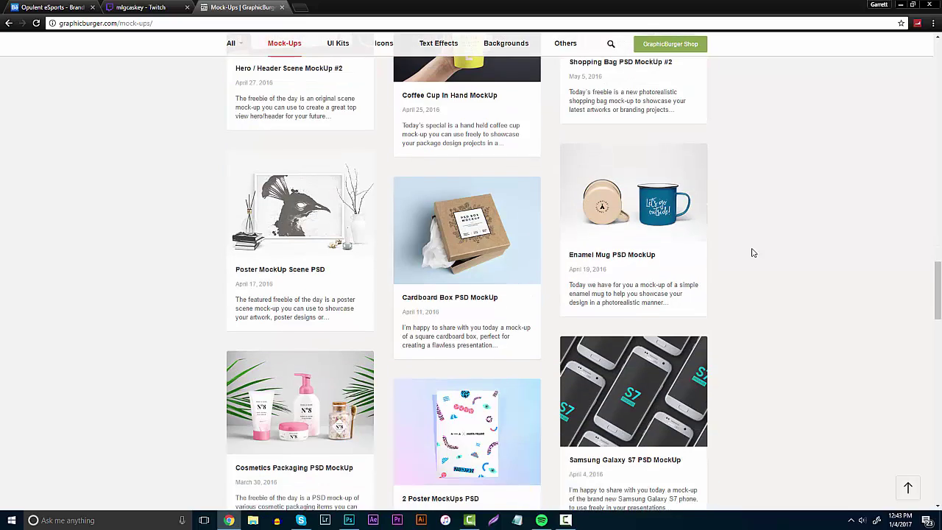
scroll(752, 253, "down", 5)
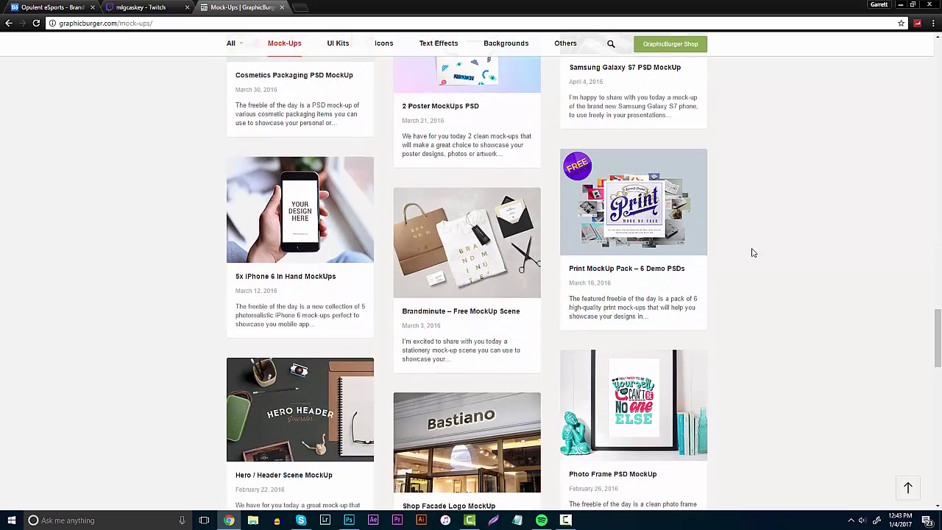
scroll(752, 253, "up", 7)
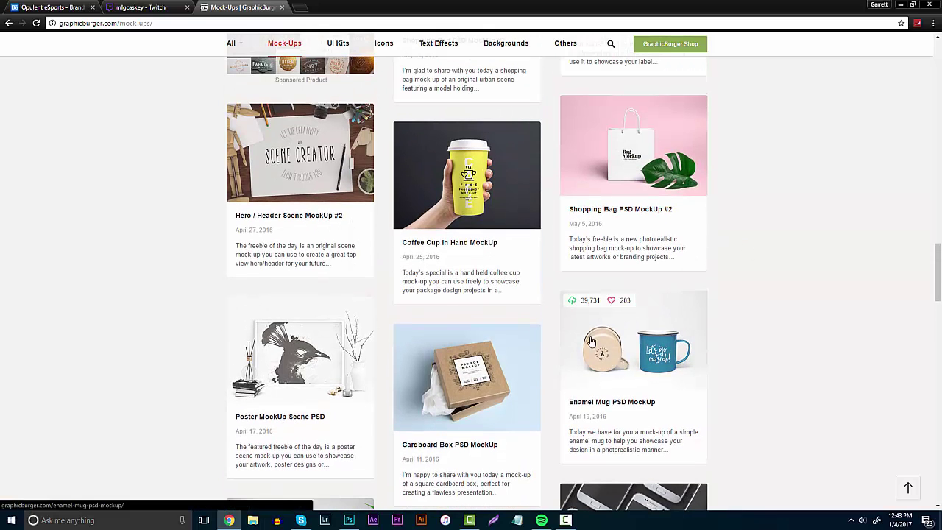
scroll(566, 328, "up", 3)
scroll(568, 329, "up", 3)
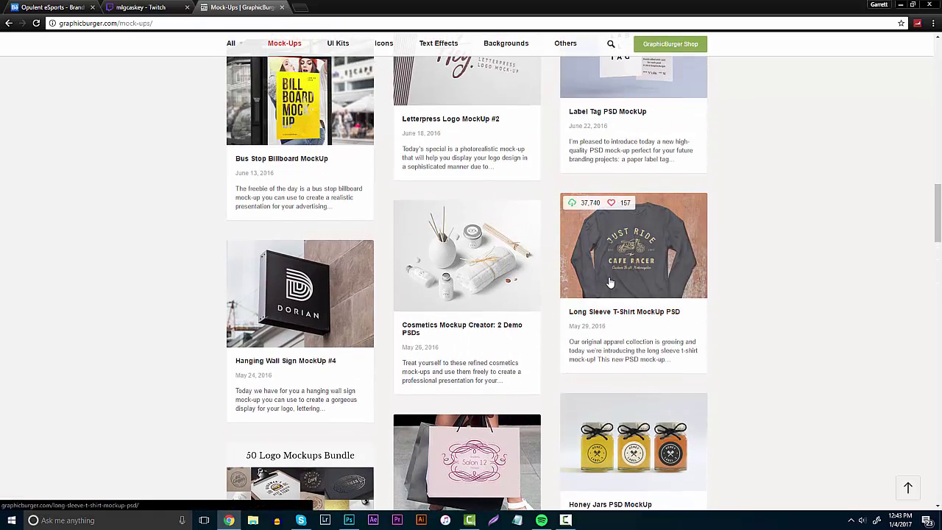
scroll(610, 283, "up", 1)
scroll(606, 232, "up", 1)
scroll(710, 216, "up", 1)
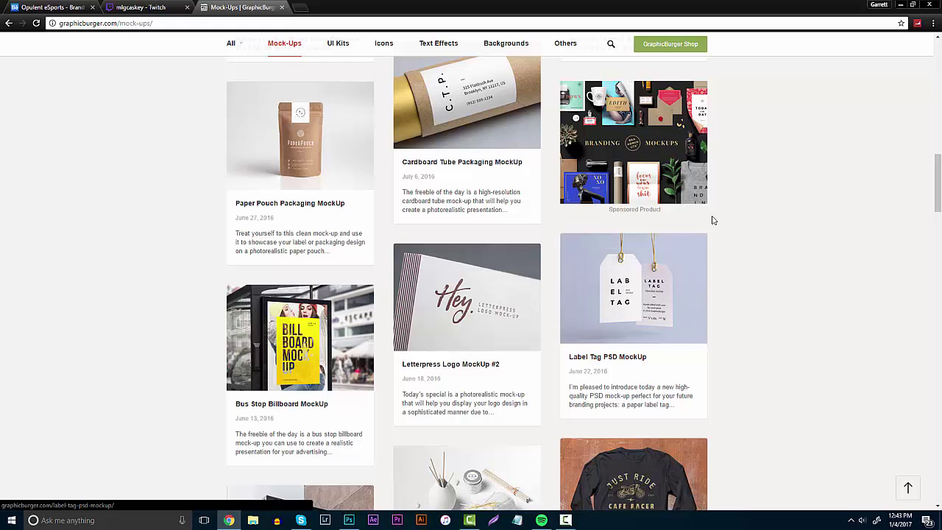
scroll(740, 237, "up", 1)
scroll(780, 235, "up", 2)
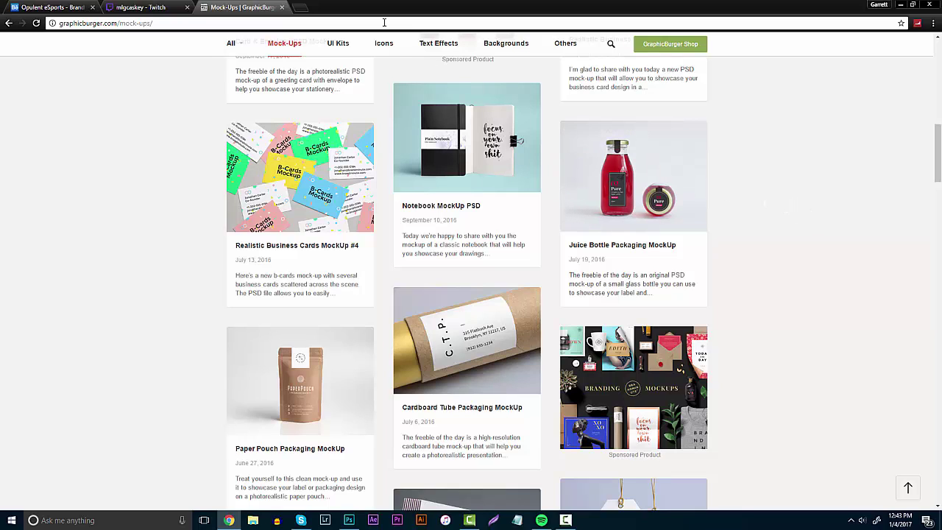
- Examine the open Twitch channel page, including its banner, video area and information panels, and close its tab
left_click(166, 6)
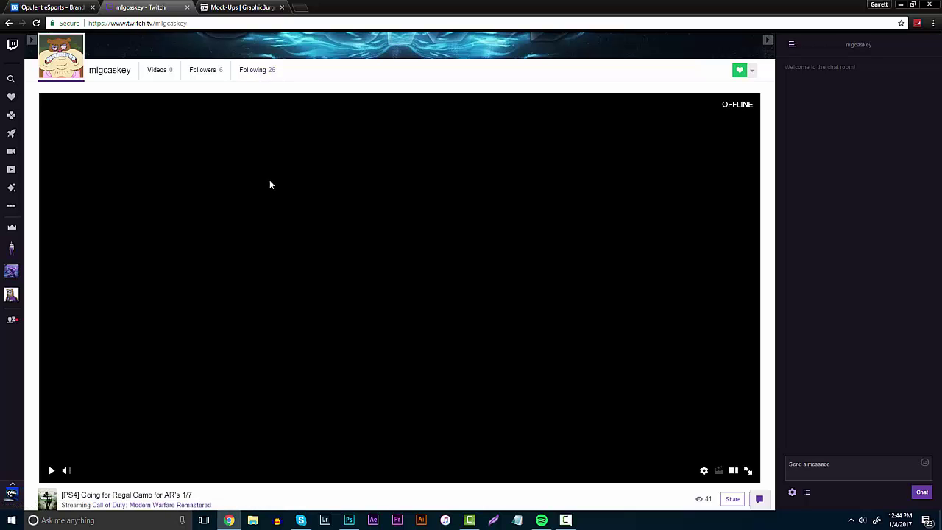
scroll(292, 233, "down", 2)
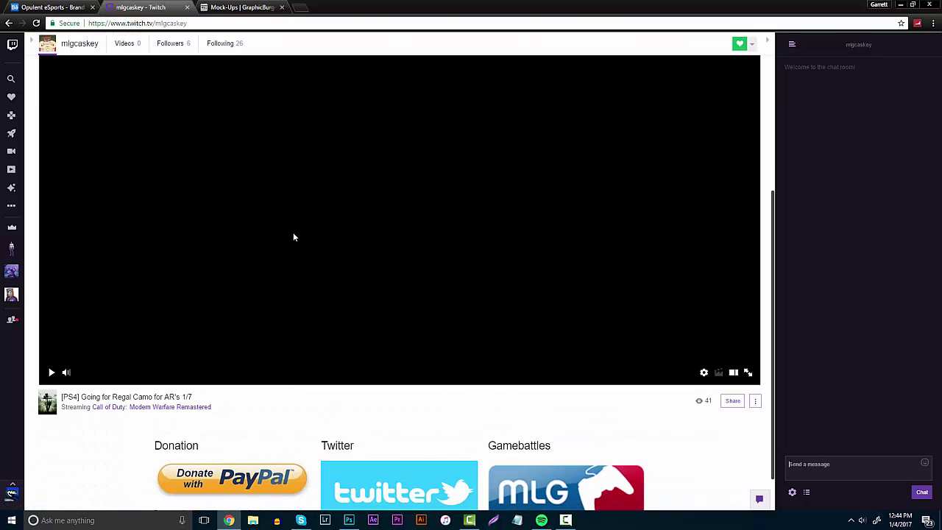
scroll(326, 243, "up", 2)
scroll(326, 243, "down", 1)
scroll(326, 246, "down", 1)
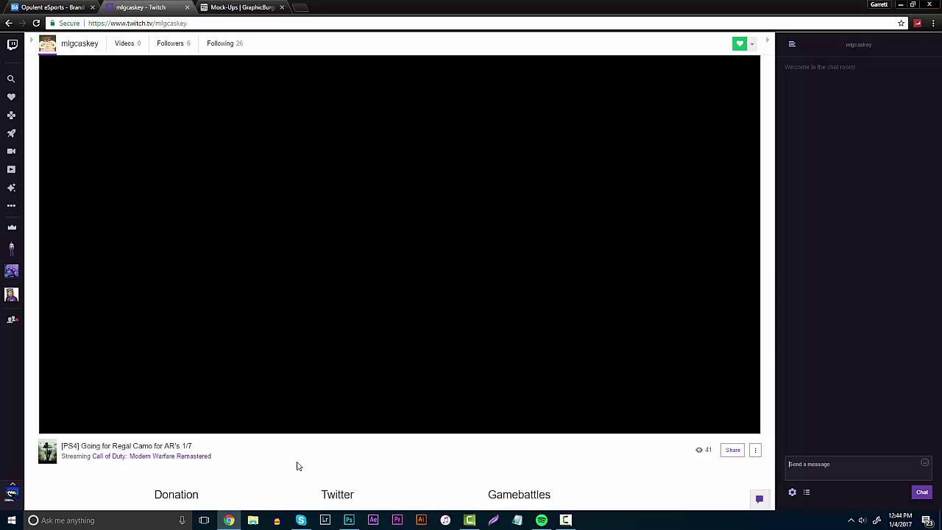
scroll(400, 398, "up", 2)
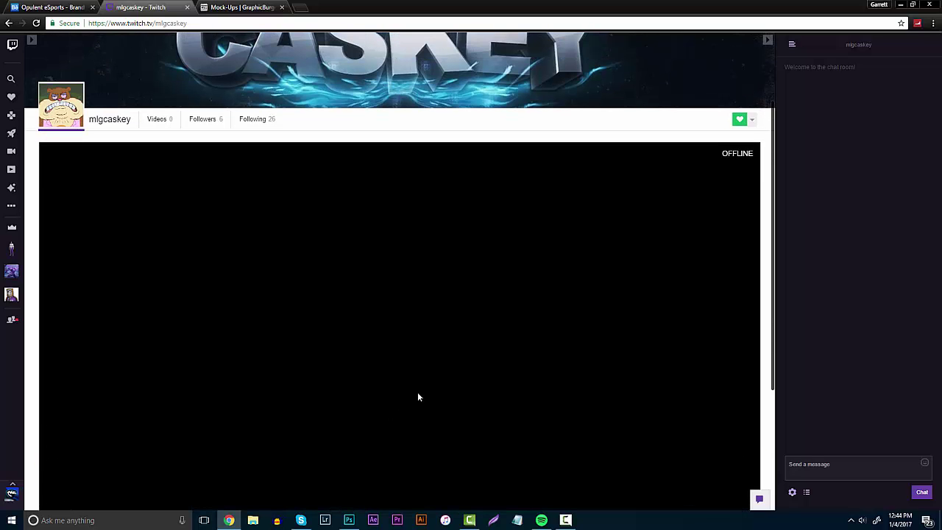
scroll(341, 240, "up", 2)
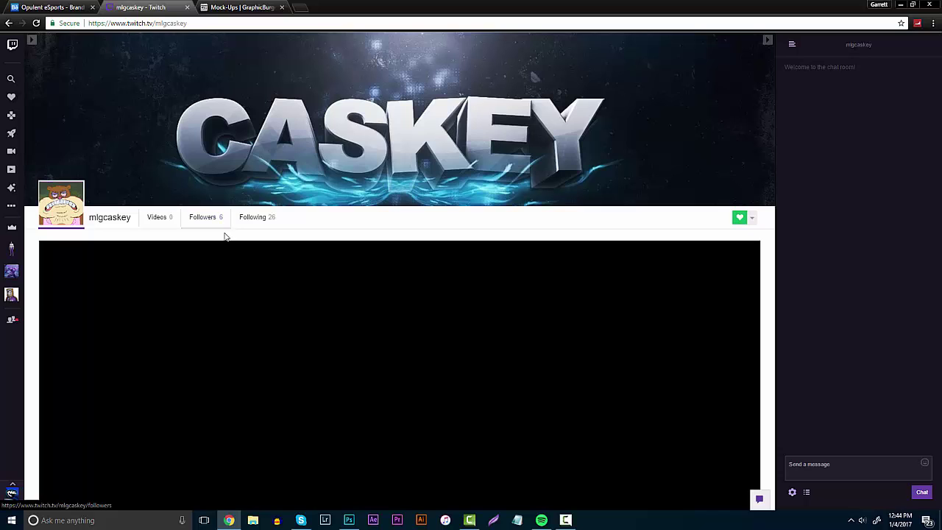
left_click(187, 7)
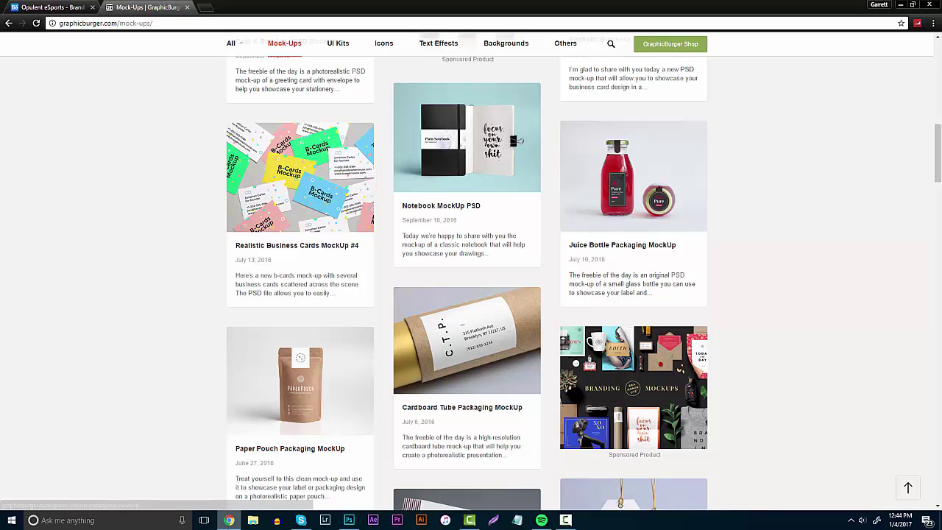
- Switch to Photoshop and view the open Xbox controller, folded T-shirts and sports jersey texture mockup documents
left_click(229, 520)
left_click(348, 520)
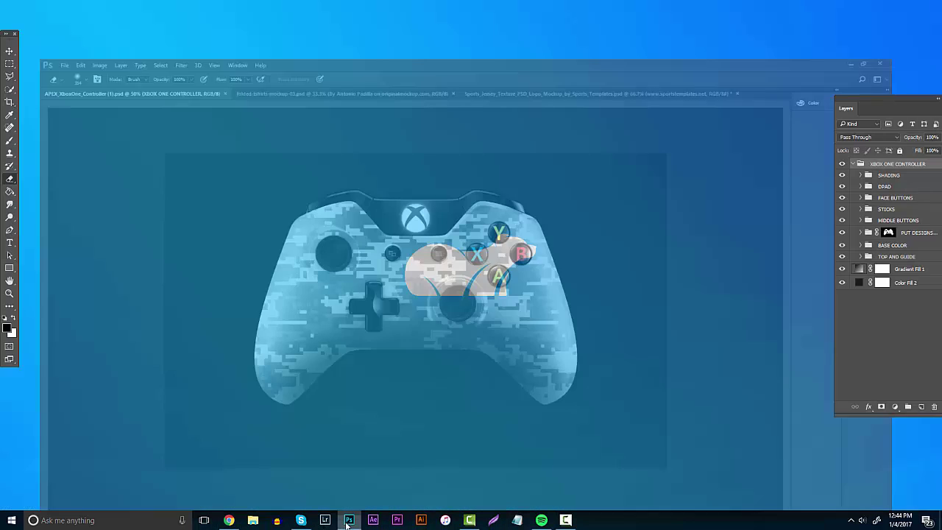
left_click(331, 37)
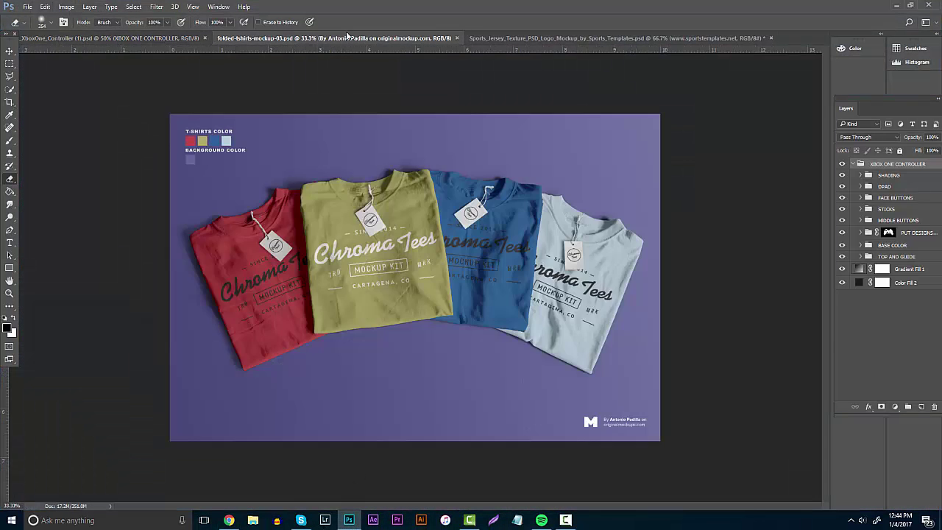
left_click(527, 38)
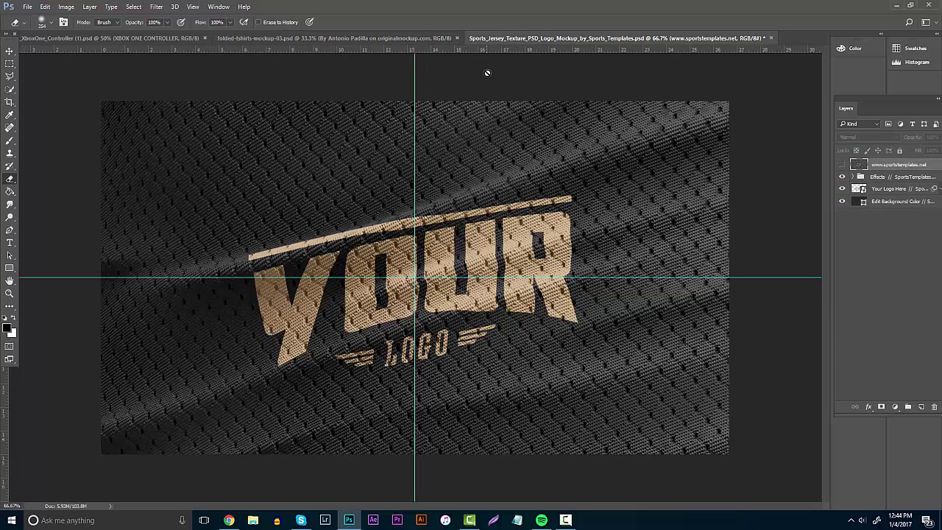
- Review the open folded T-shirts, Xbox controller and sports jersey mockup documents once more
left_click(11, 52)
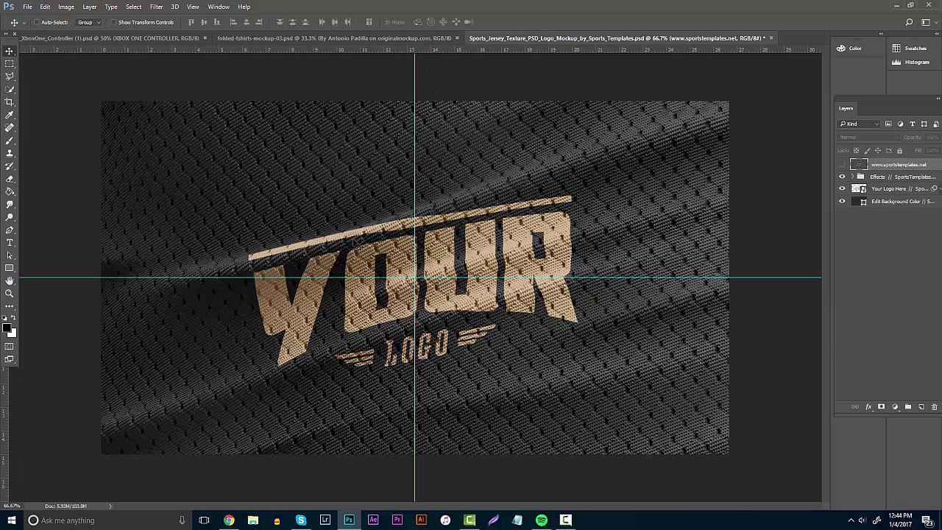
left_click(262, 37)
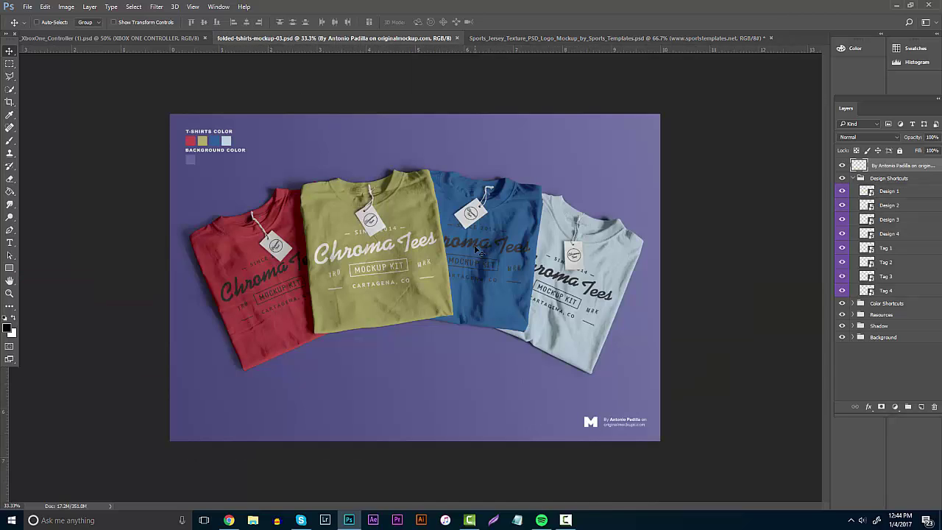
left_click(111, 37)
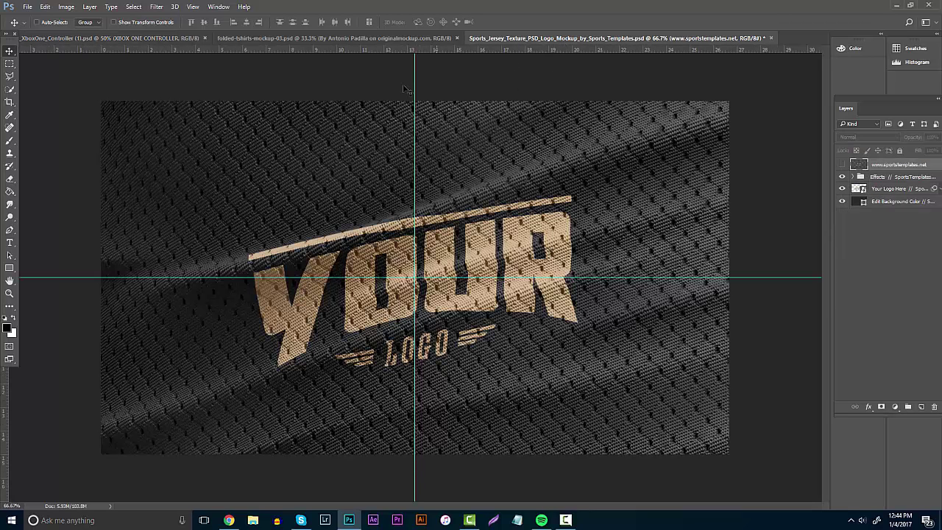
left_click(561, 37)
- Open the Logo file from the ViciousHunger client folder on drive D, importing page 1 at 300 pixels/inch
left_click(27, 6)
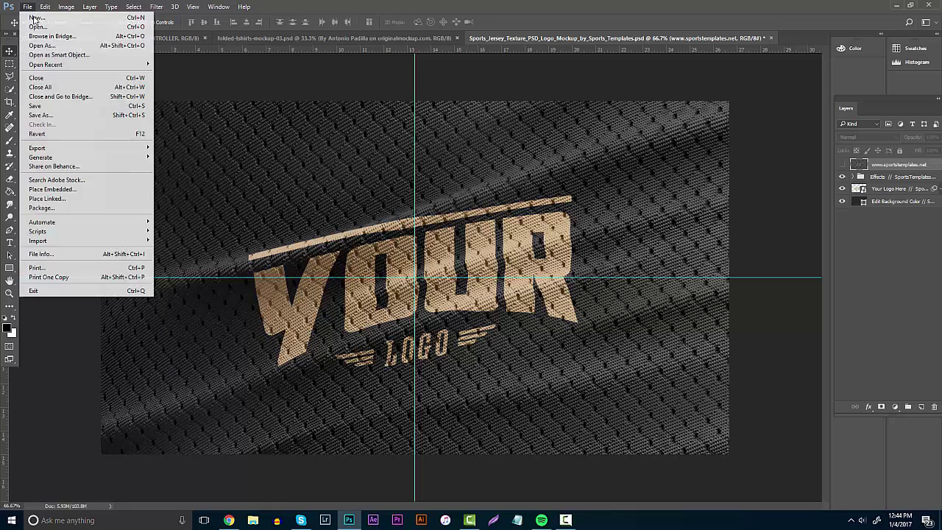
left_click(37, 27)
left_click(320, 317)
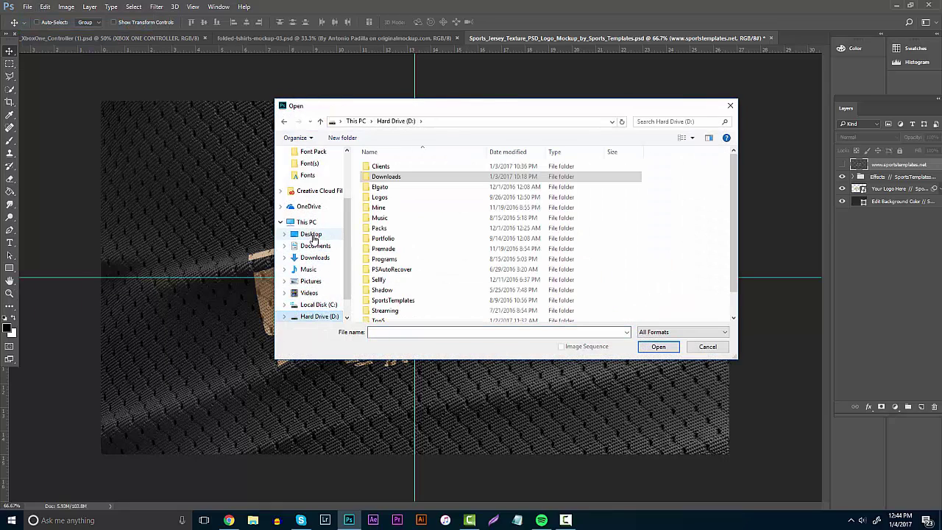
double_click(383, 166)
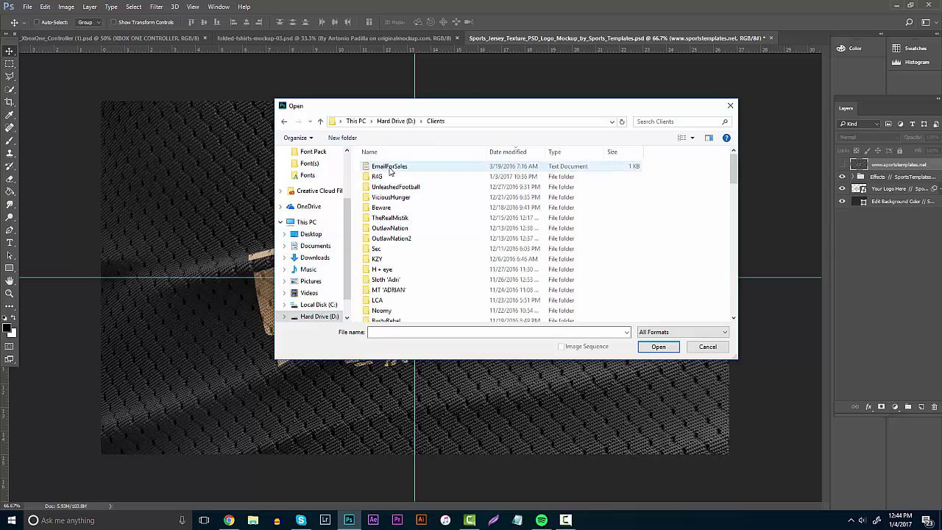
double_click(420, 197)
double_click(487, 184)
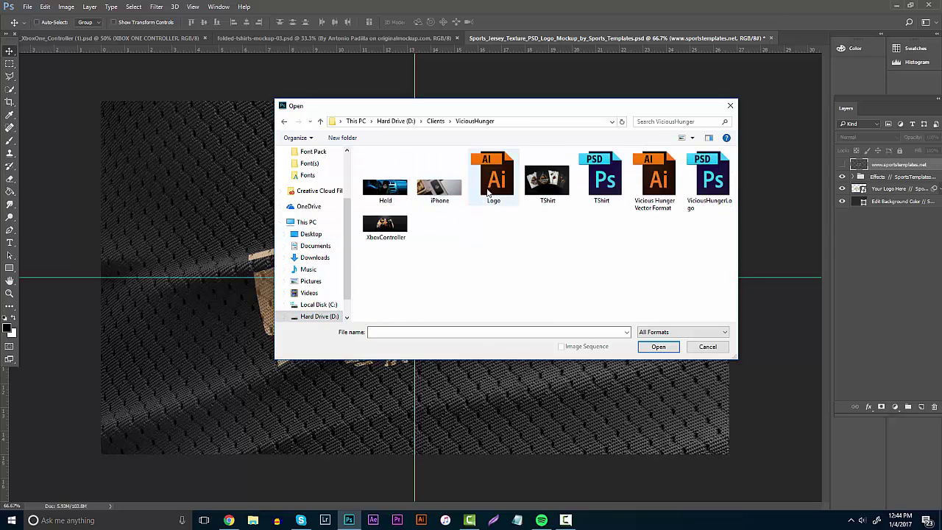
left_click_drag(339, 163, 375, 186)
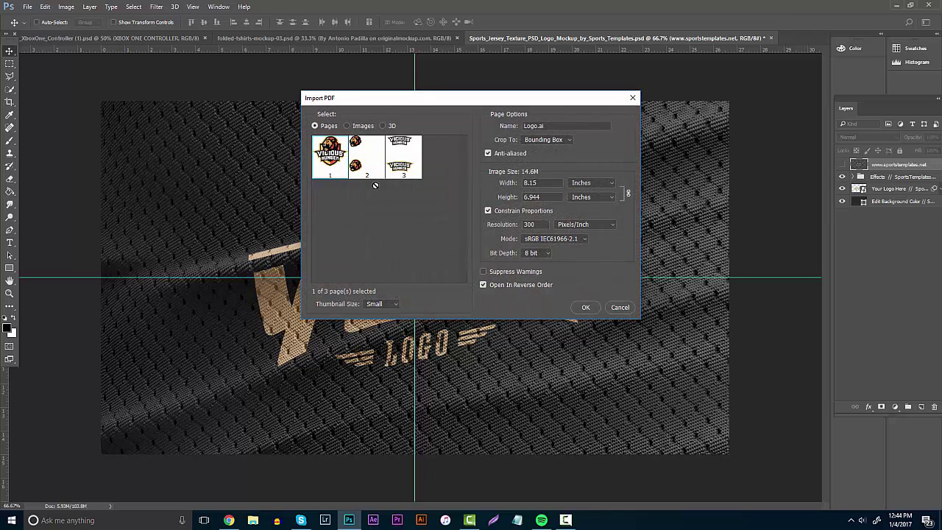
left_click(585, 308)
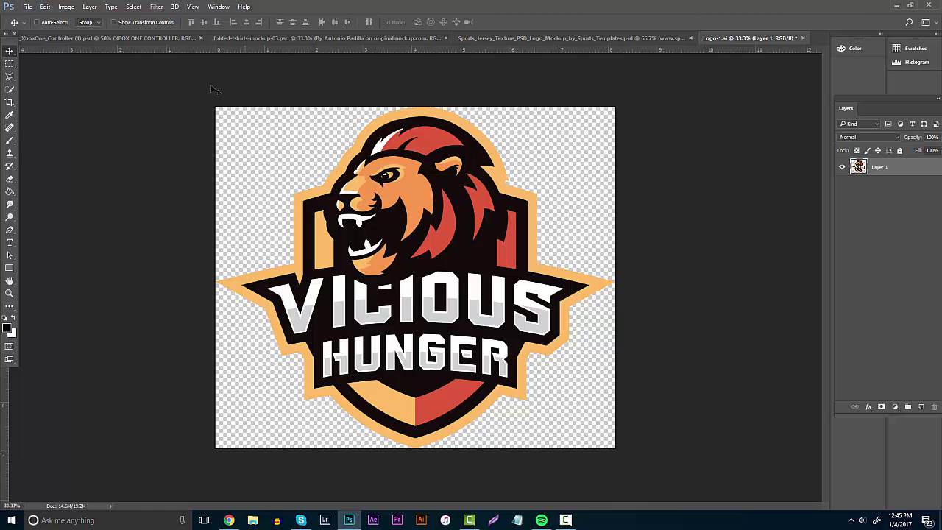
- Create a new 1400 x 800 pixel RGB document at 72 pixels/inch with a white background
left_click(27, 6)
left_click(35, 17)
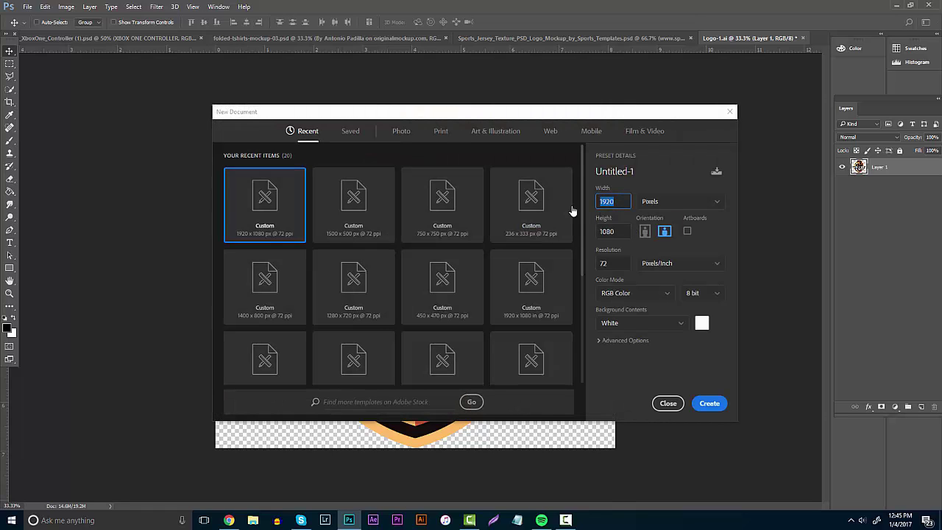
type("1400")
key("Tab")
type("800")
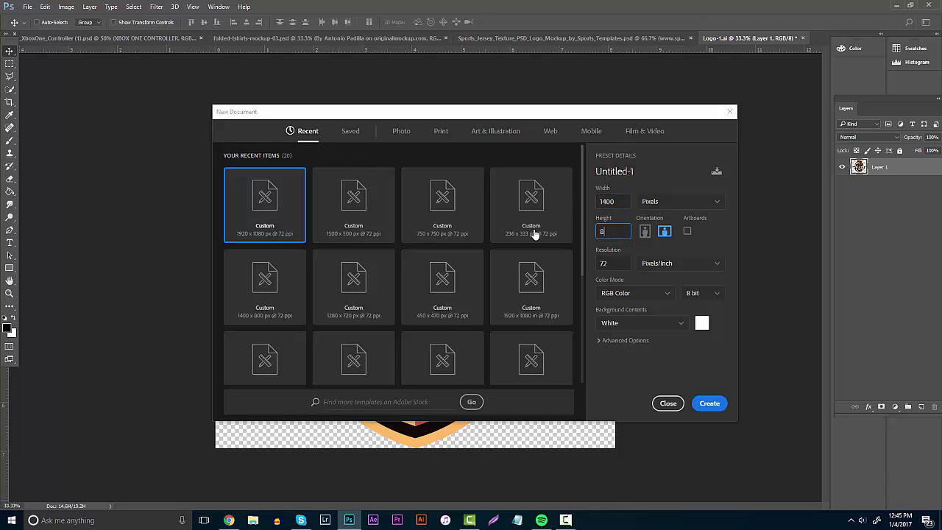
left_click(710, 404)
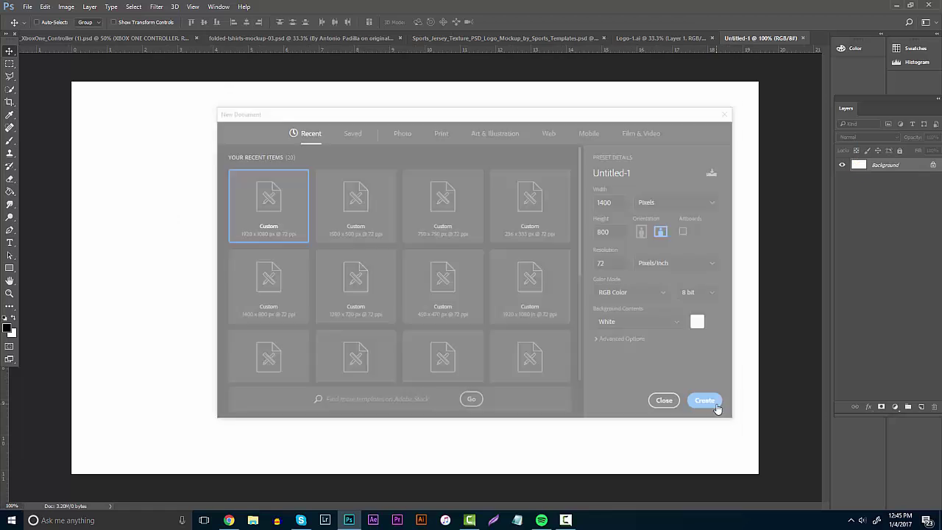
- Crop the blank canvas evenly at its upper and lower edges into a wide banner strip, keeping the full width
left_click(9, 293)
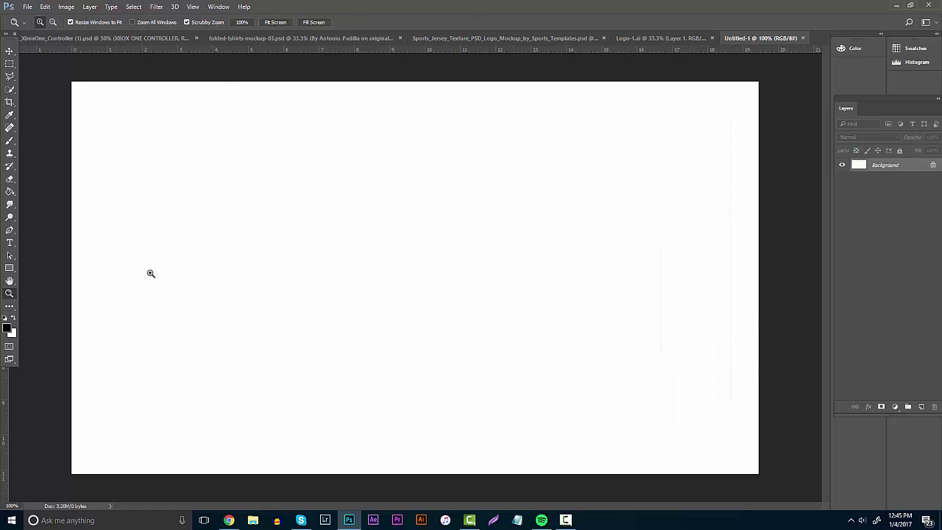
left_click_drag(464, 271, 425, 271)
left_click(426, 270)
left_click(425, 271)
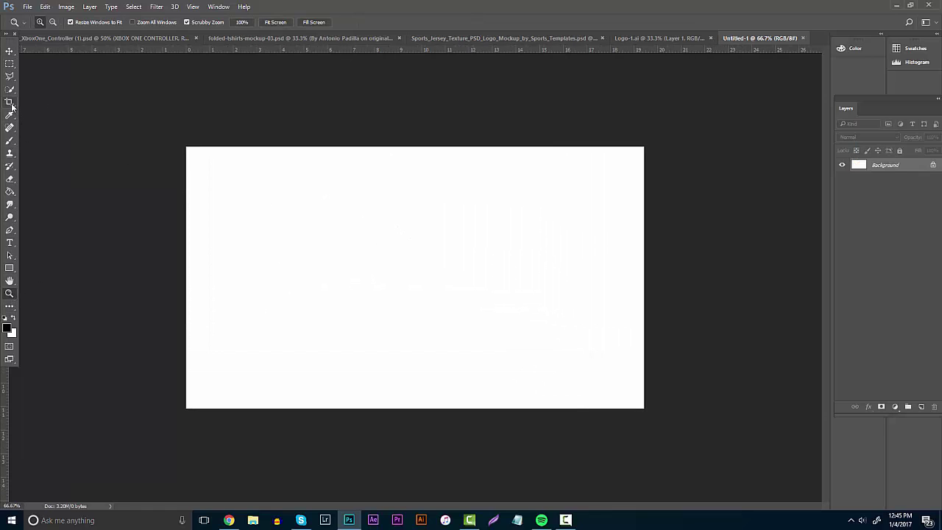
left_click(10, 102)
left_click_drag(414, 147, 426, 198)
key("Return")
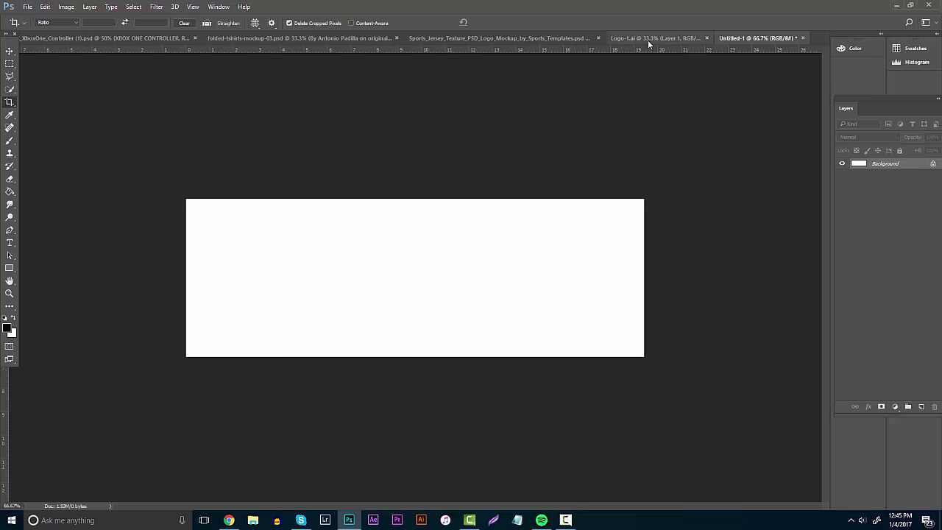
- Copy the Vicious Hunger logo from Logo-1.ai into the blank banner document
left_click(648, 37)
left_click(9, 51)
left_click_drag(391, 118, 442, 184)
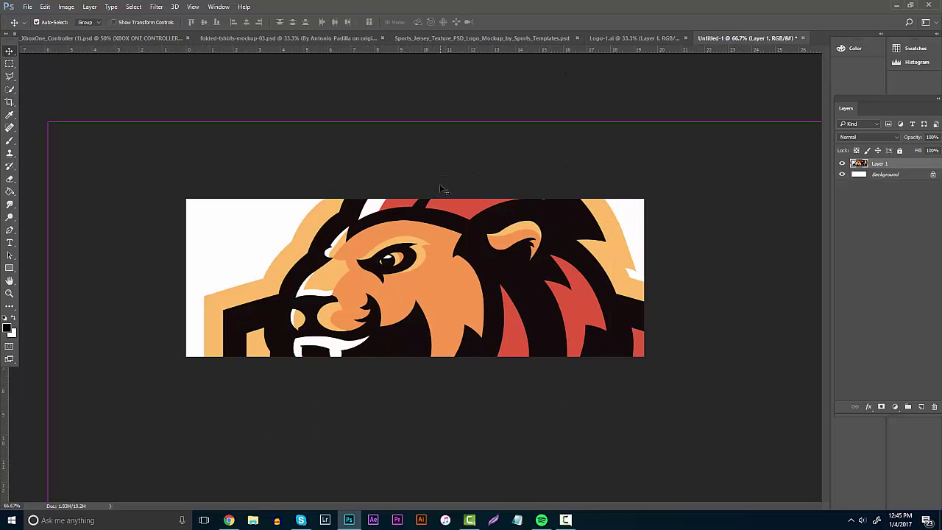
- Scale the pasted logo down to about 16% and centre it on the banner
key("ctrl+t")
left_click_drag(47, 123, 307, 343)
left_click_drag(368, 374, 407, 188)
left_click_drag(556, 157, 455, 244)
left_click_drag(458, 244, 476, 226)
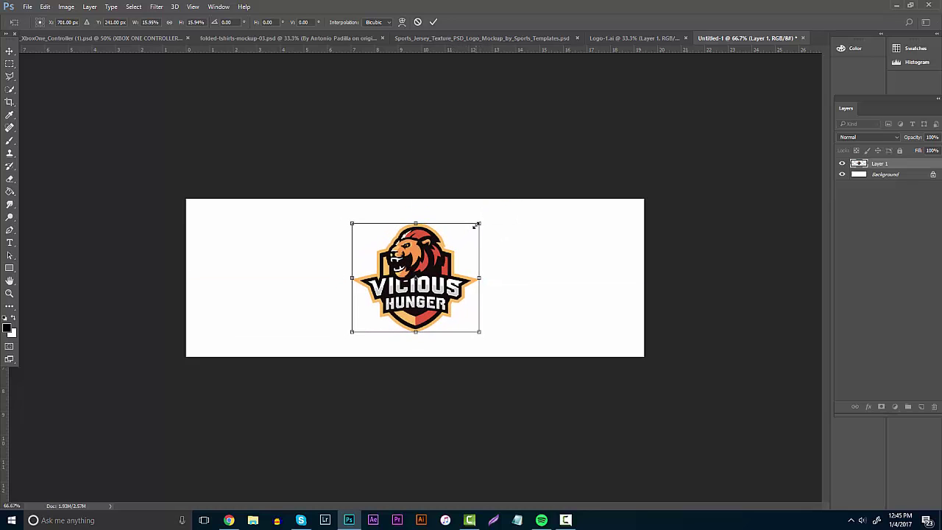
key("Return")
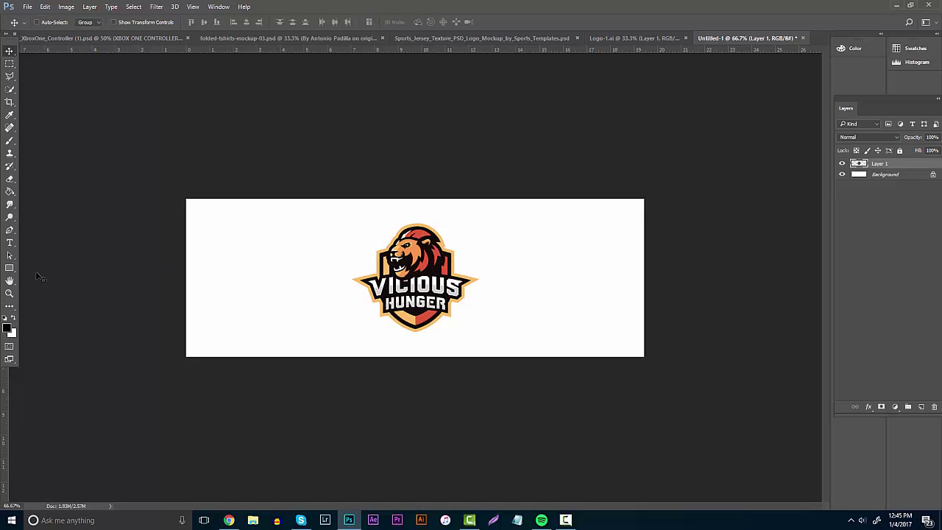
- Add a second, full-size copy of the logo from Logo-1.ai and place its layer beneath the small logo
left_click(14, 293)
left_click(395, 299)
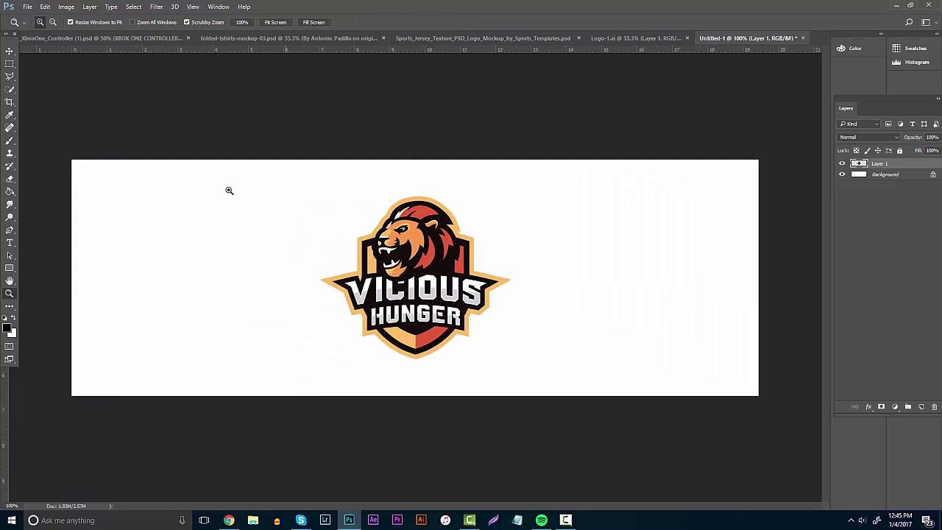
left_click(9, 52)
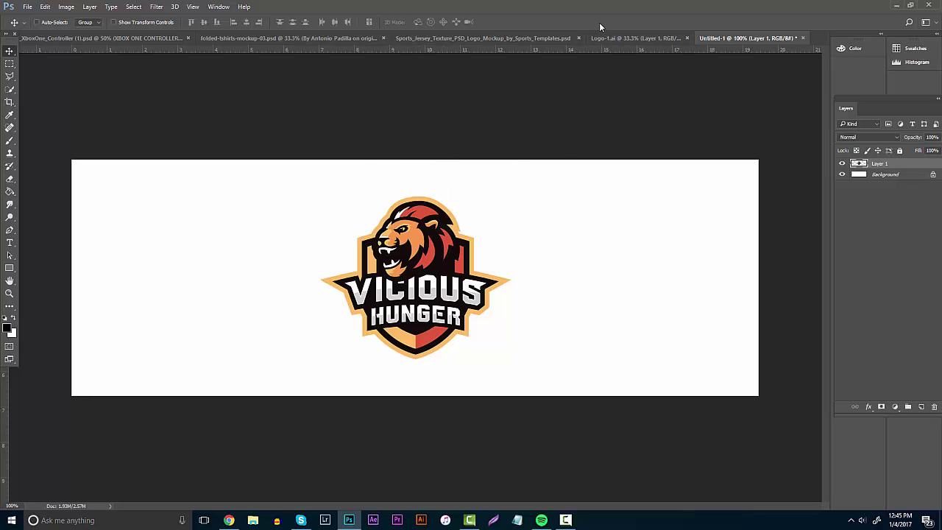
left_click(610, 37)
left_click_drag(409, 175, 459, 193)
left_click_drag(871, 174, 864, 179)
mouse_move(676, 172)
left_mouse_down()
mouse_move(677, 191)
mouse_move(667, 179)
left_mouse_up()
- Convert the white Background into a regular layer and invert it to black
double_click(887, 189)
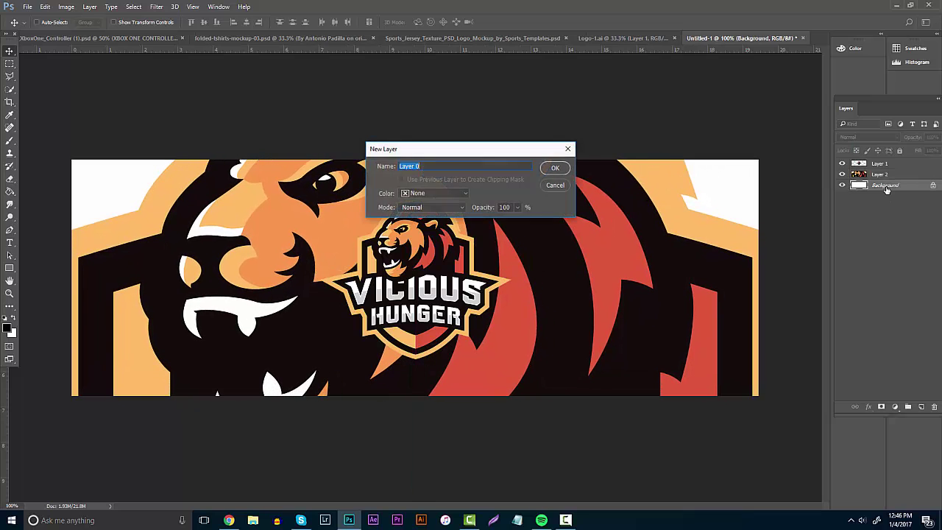
key("Return")
key("ctrl+i")
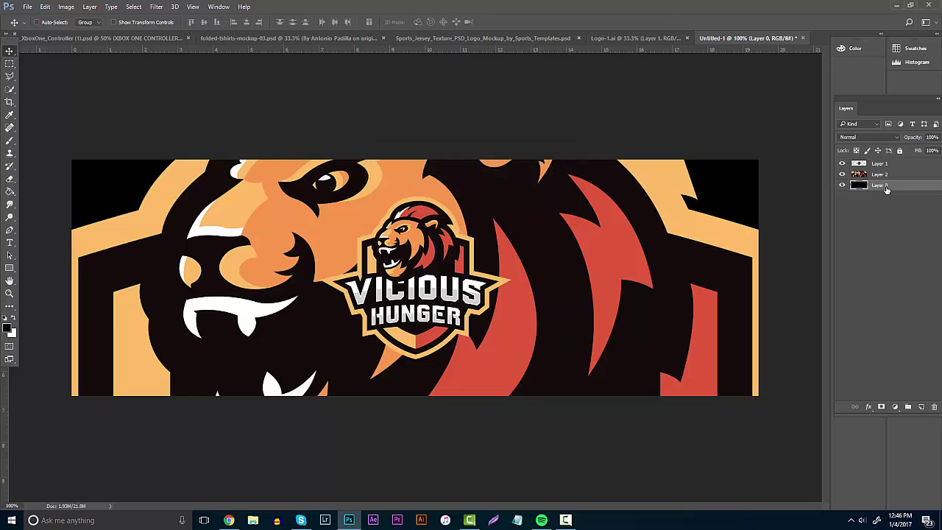
- Shift the large logo copy upward behind the small logo and set its layer opacity to 28%
left_click(898, 174)
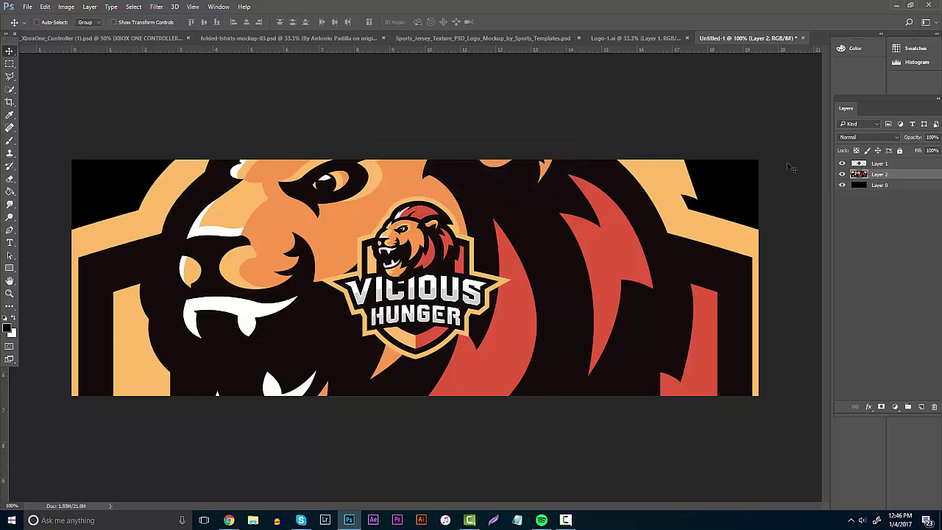
left_click_drag(393, 248, 396, 182)
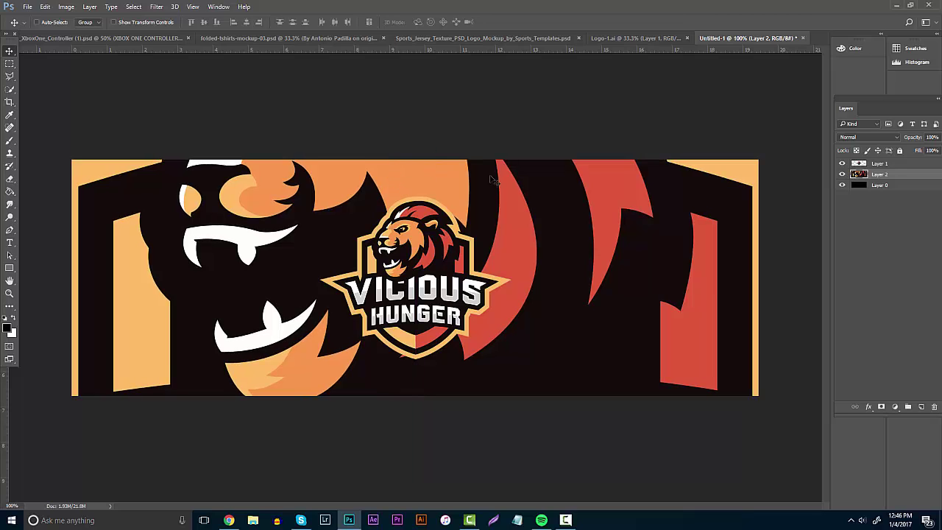
left_click_drag(879, 109, 835, 98)
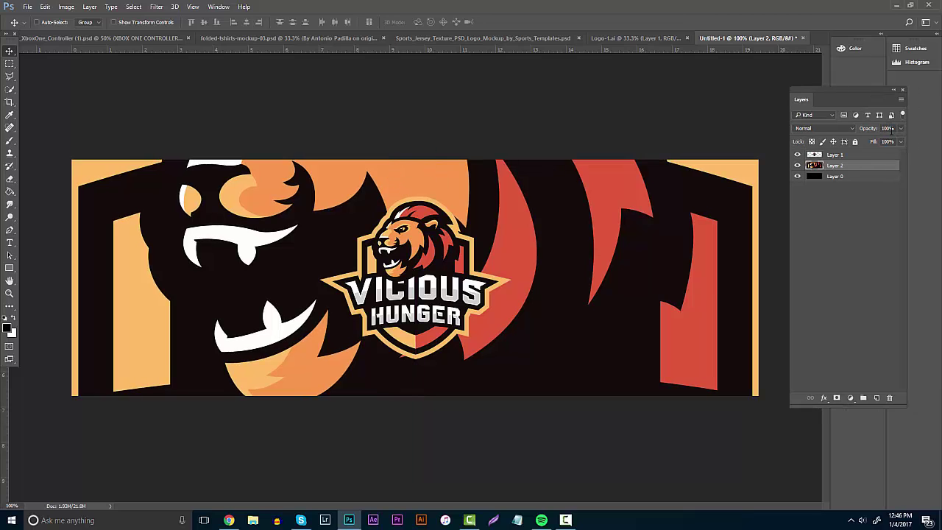
left_click(900, 128)
left_click_drag(889, 140, 867, 141)
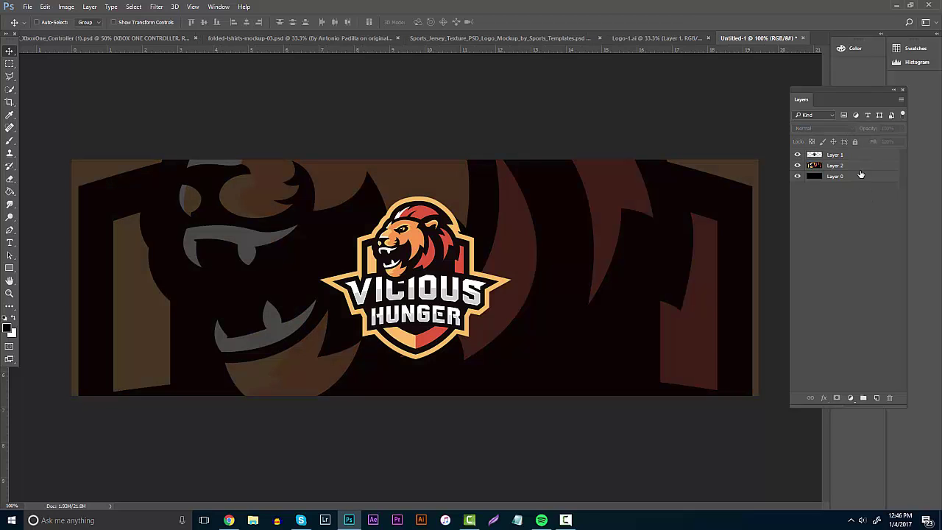
left_click(843, 158)
left_click(839, 165)
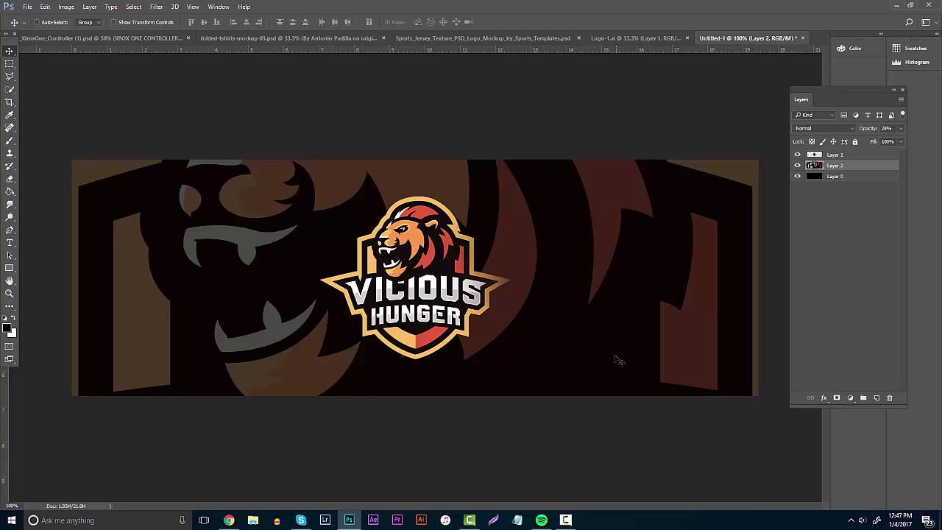
- Try fading parts of the large logo copy with a soft Eraser at 417 px and 0% hardness
left_click(10, 179)
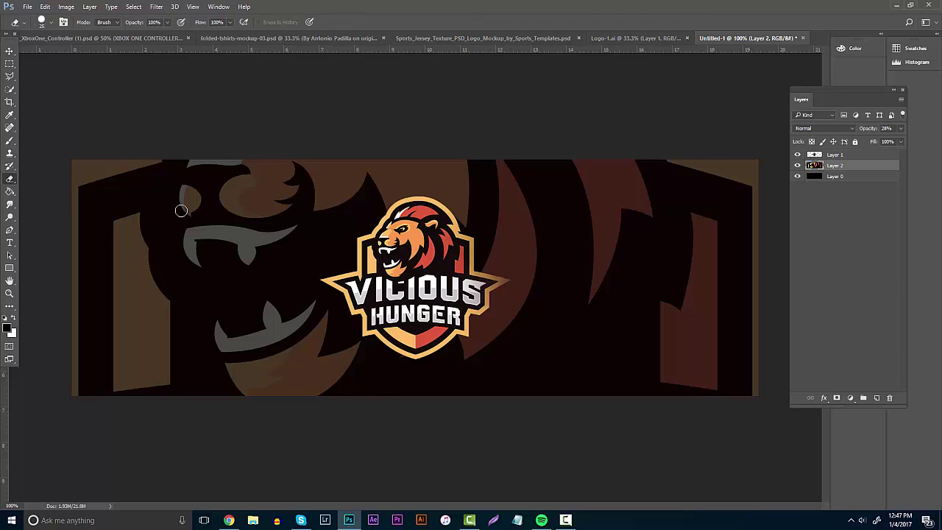
left_click(51, 23)
left_click(101, 55)
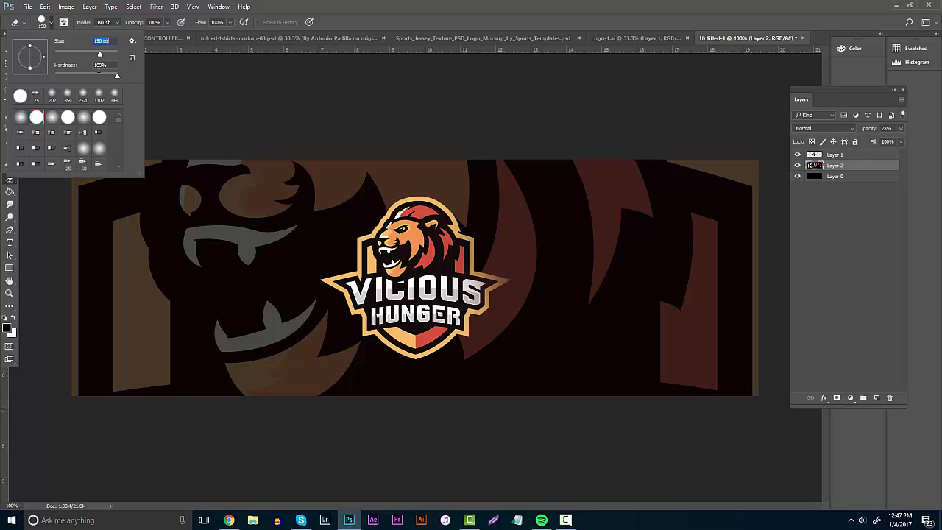
left_click_drag(101, 76, 53, 77)
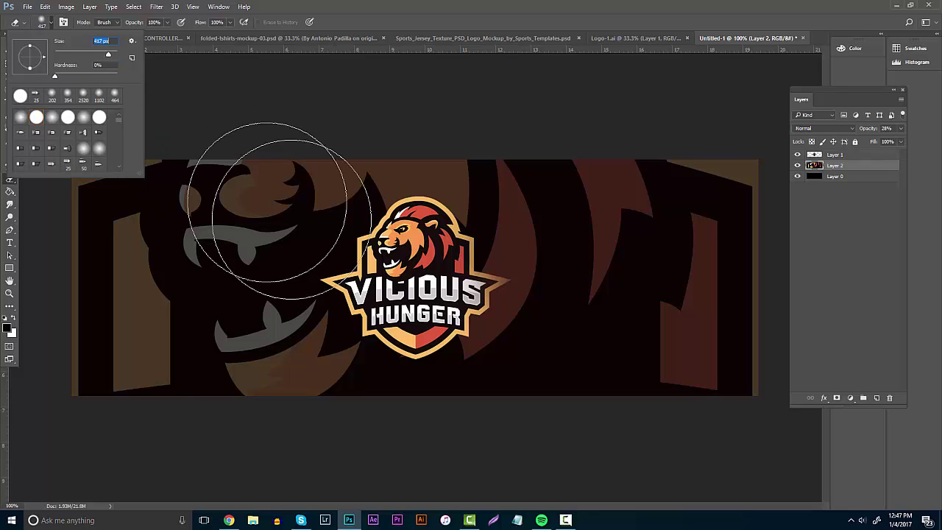
left_click(274, 252)
left_click(112, 187)
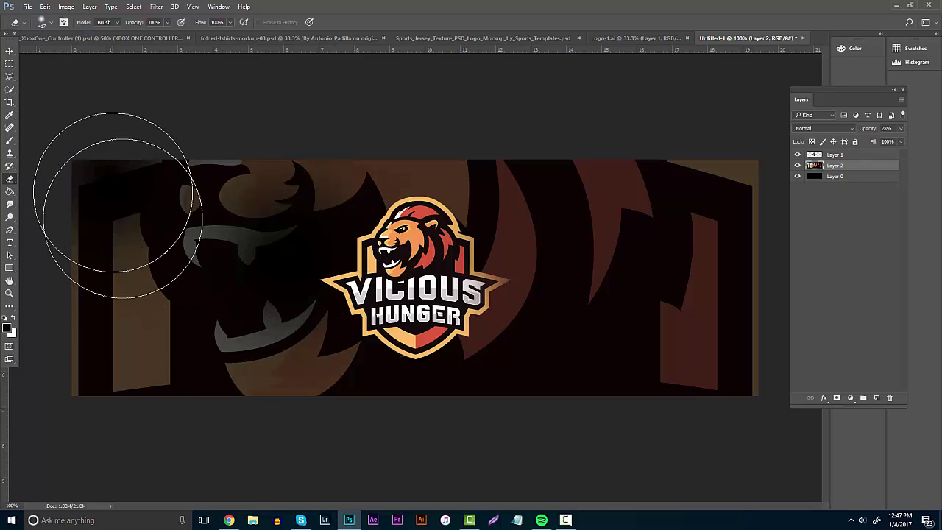
left_click(631, 215)
left_click(269, 409)
- Undo all the eraser dabs on the large logo copy
key("ctrl+alt+z")
key("ctrl+alt+z")
key("ctrl+alt+z")
key("ctrl+alt+z")
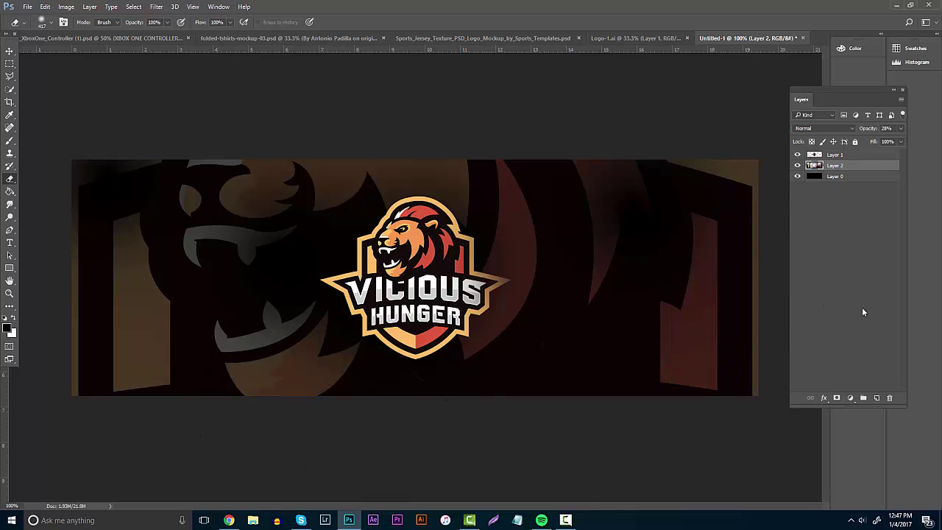
key("ctrl+alt+z")
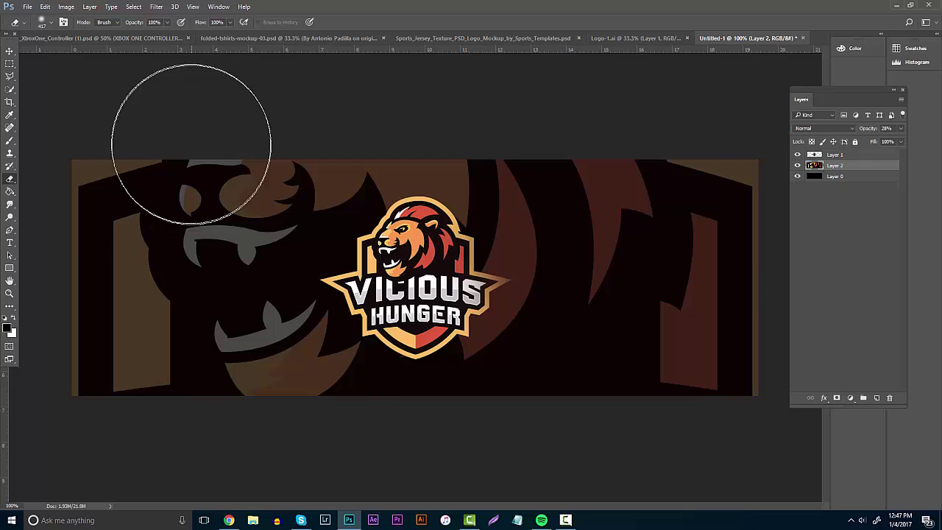
- Draw a black rectangle strip about 1403 by 24 px along the banner's bottom edge and move it just below the canvas
left_click(9, 269)
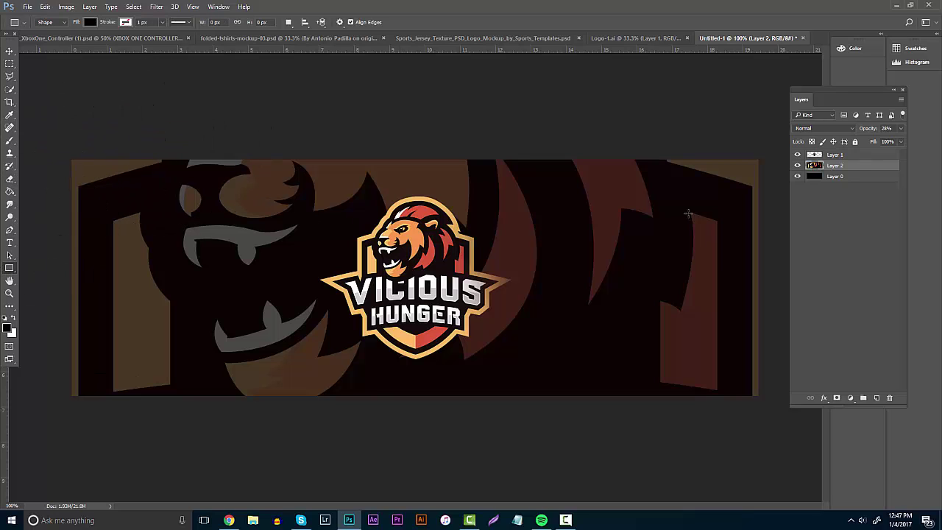
left_click_drag(856, 96, 918, 78)
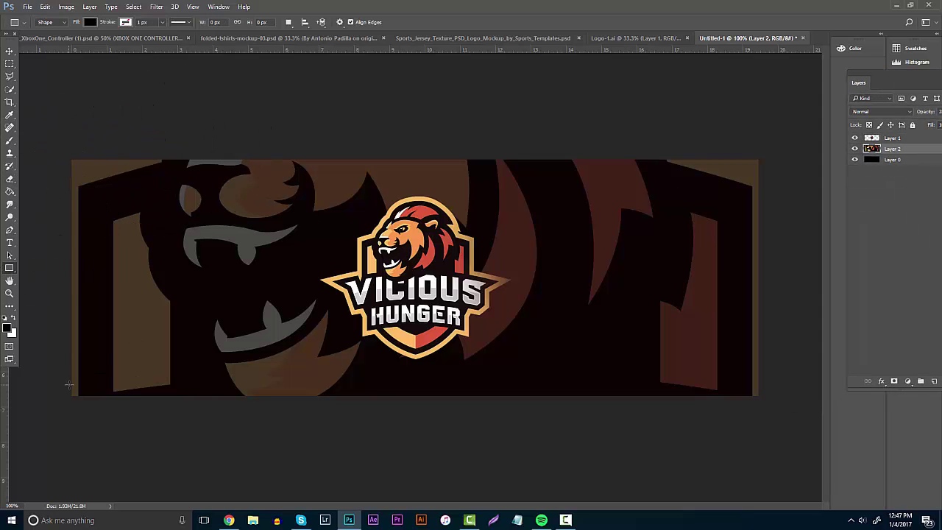
left_click_drag(68, 383, 758, 396)
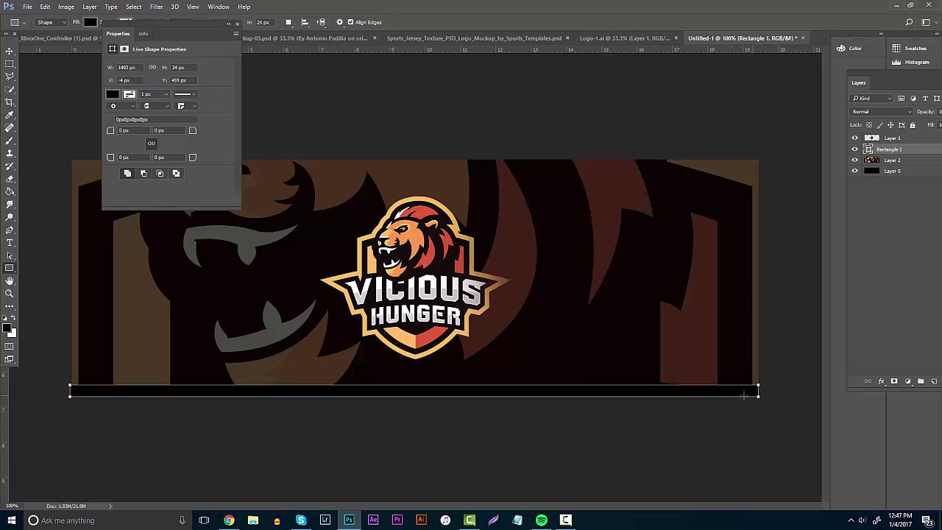
left_click(10, 50)
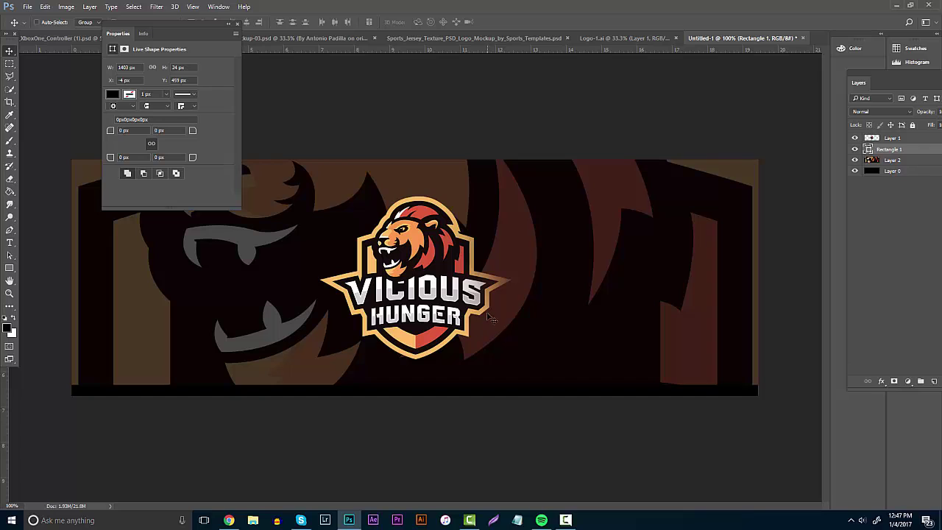
left_click_drag(490, 317, 492, 326)
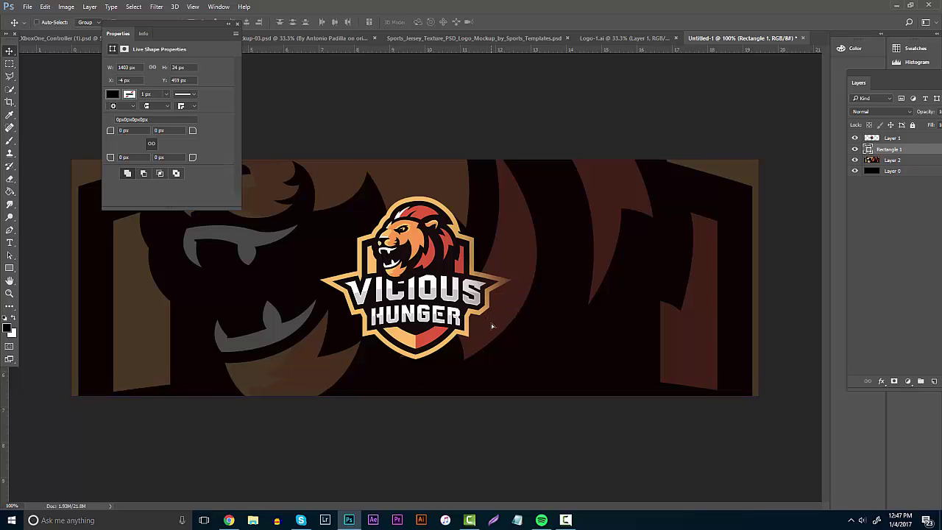
- Extend the canvas slightly downward with the Crop tool to take in the black strip
left_click(13, 102)
left_click_drag(415, 395, 417, 403)
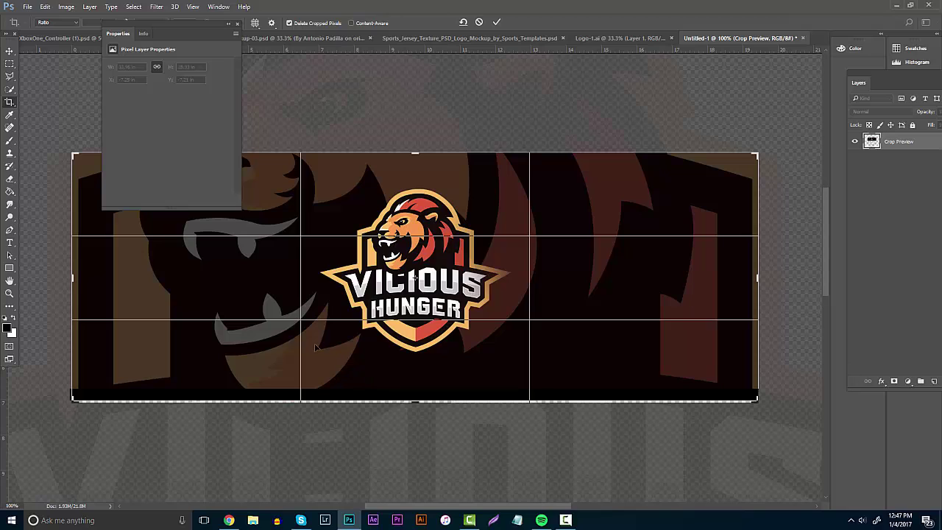
key("Return")
- Stretch the black strip to 1434 by 30 px so it fills the added bottom area across the full banner width
key("ctrl+t")
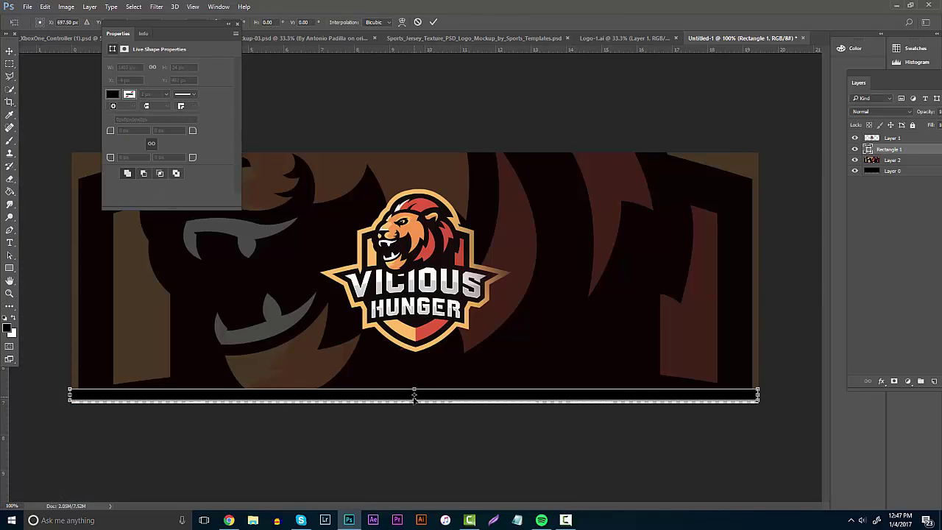
left_click_drag(414, 401, 432, 400)
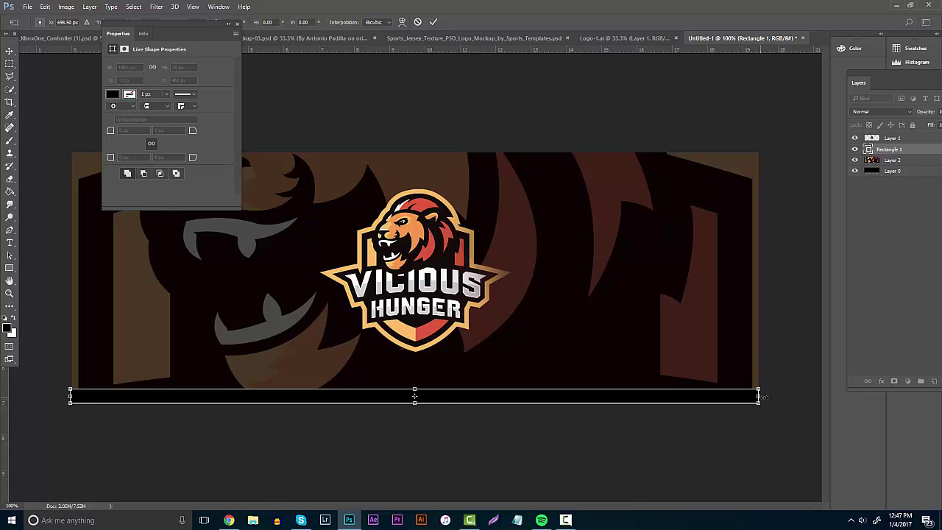
left_click_drag(759, 397, 774, 397)
key("Return")
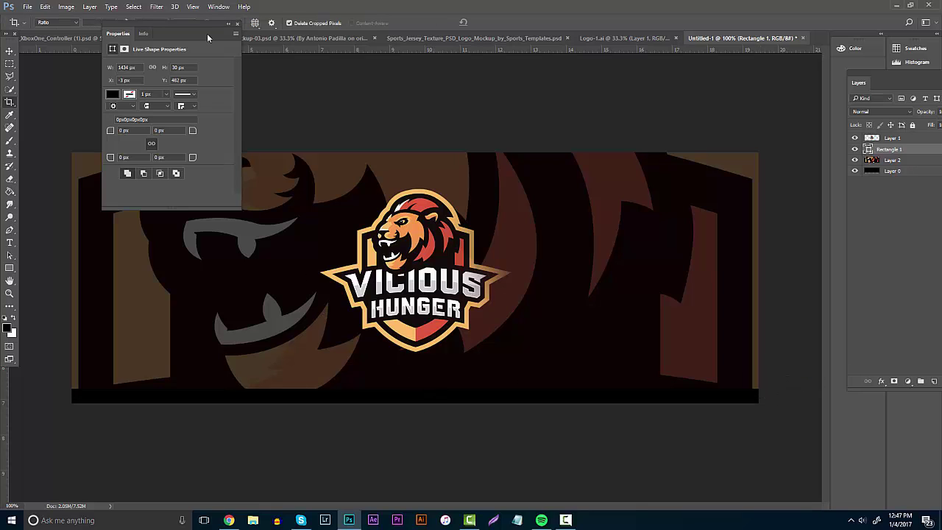
left_click(237, 24)
- Copy the full-size logo from Logo-1.ai into the Untitled-1 banner, directly above the strip layer
left_click(10, 52)
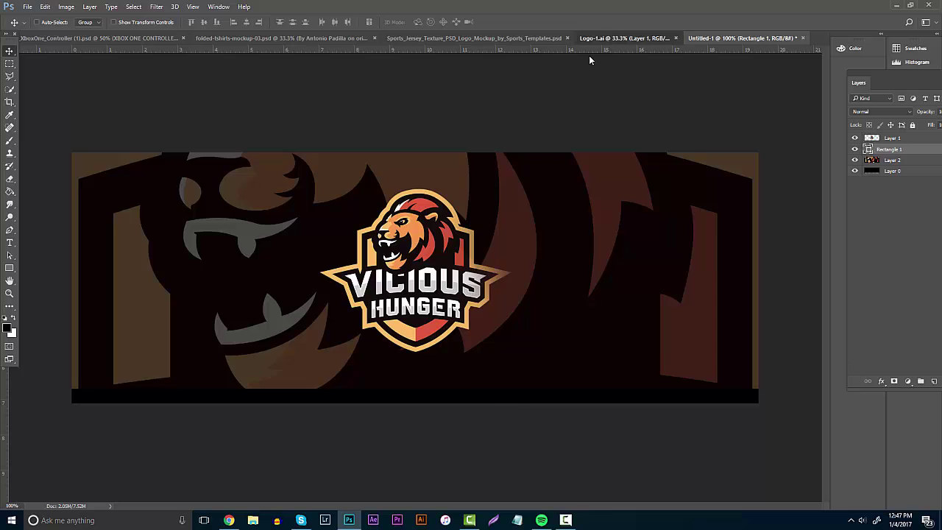
left_click(604, 37)
left_click_drag(741, 36, 454, 250)
left_click_drag(640, 234, 672, 290)
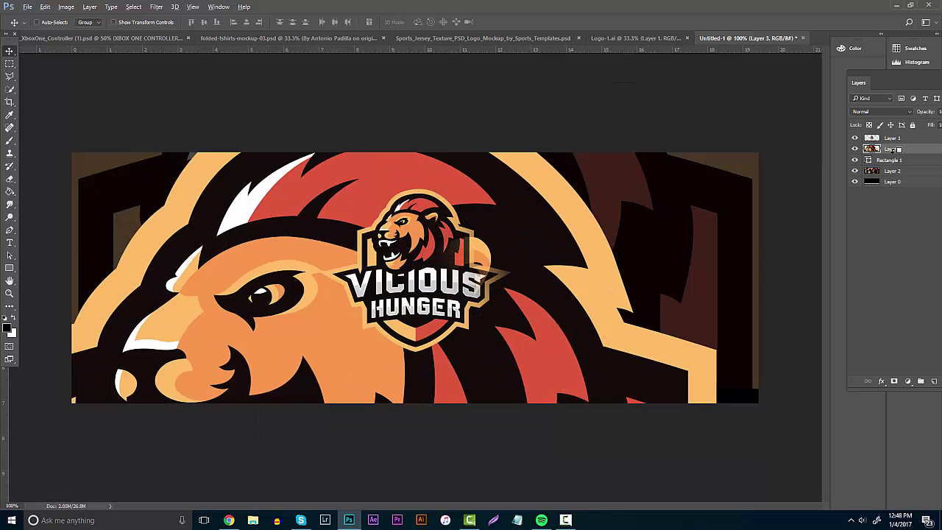
- Clip the full-size logo to the Rectangle 1 strip and shift it so its orange and red shapes fill the strip
left_click(886, 153, "alt")
left_click_drag(545, 178, 613, 215)
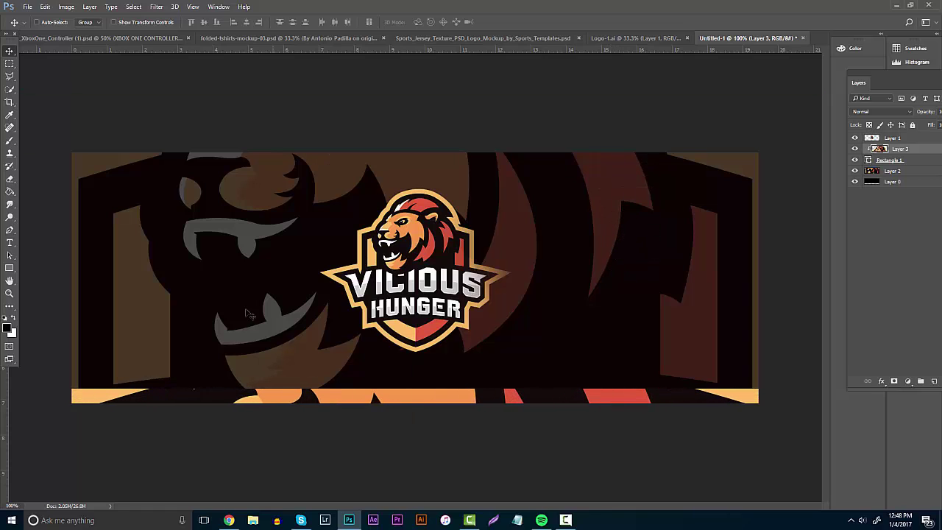
left_click_drag(284, 308, 281, 284)
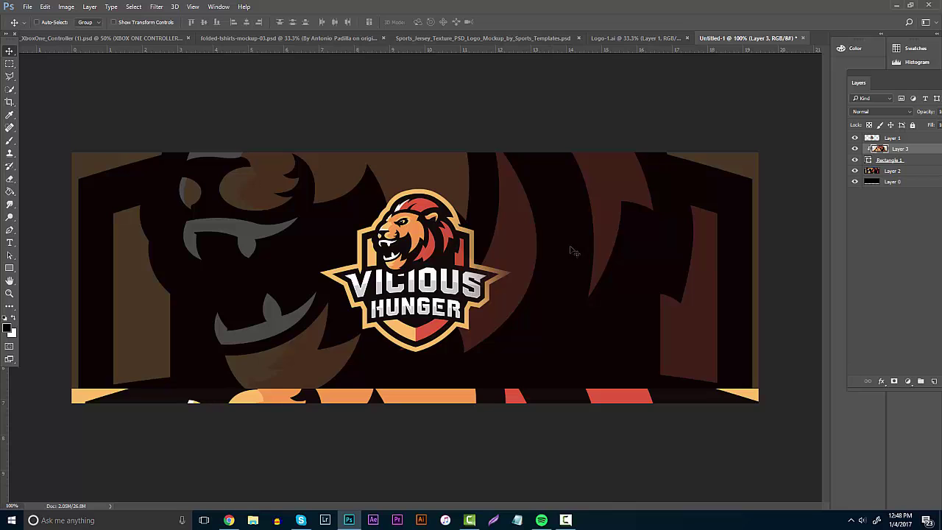
- Open the Your Logo Here smart object of the sports jersey mockup and copy the Logo-1.ai logo into it
left_click(479, 41)
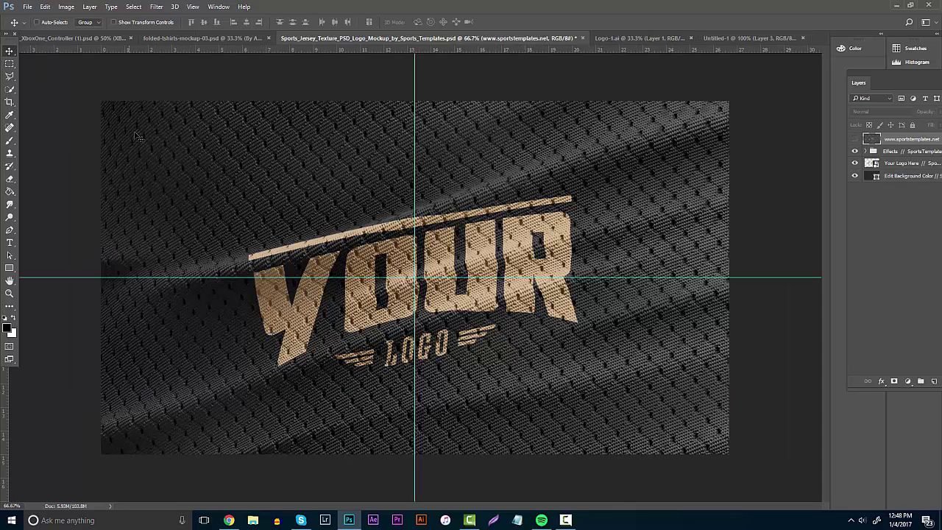
double_click(876, 163)
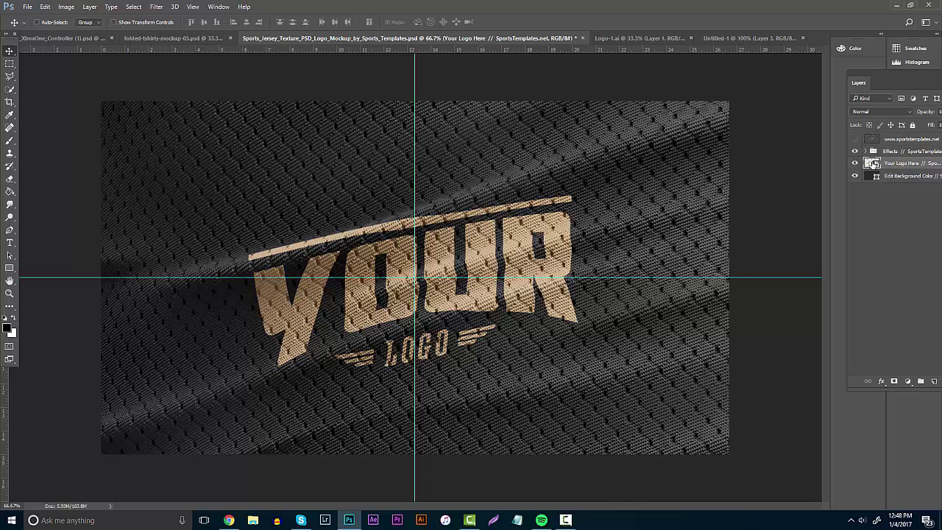
left_click(633, 38)
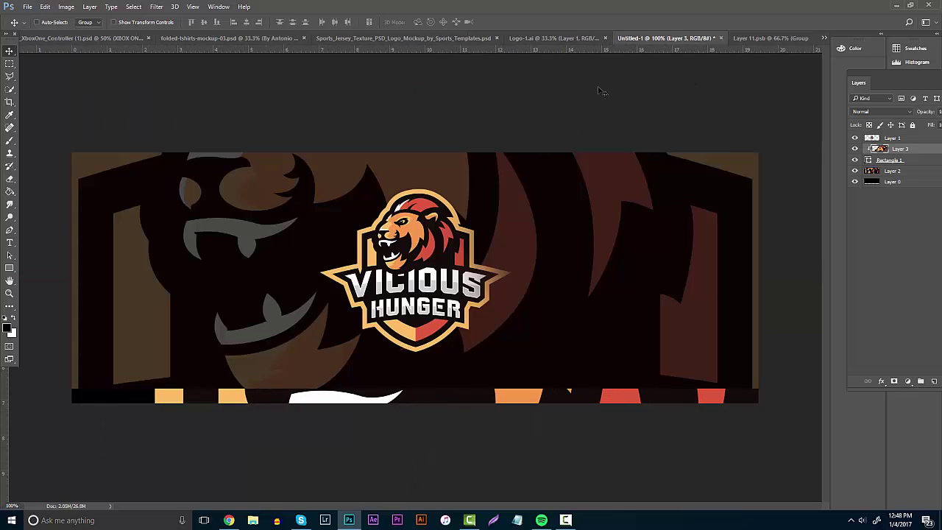
left_click(559, 38)
left_click_drag(725, 51, 412, 323)
- Scale the logo down proportionally, centred on the guides of the smart object, and hide the placeholder Group 1
key("ctrl+t")
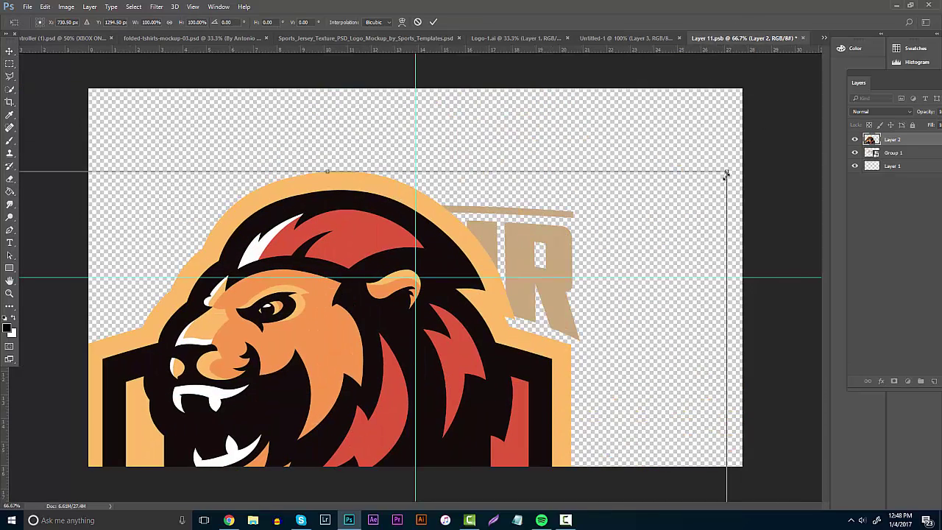
left_click_drag(710, 175, 392, 309)
left_click_drag(408, 417, 483, 190)
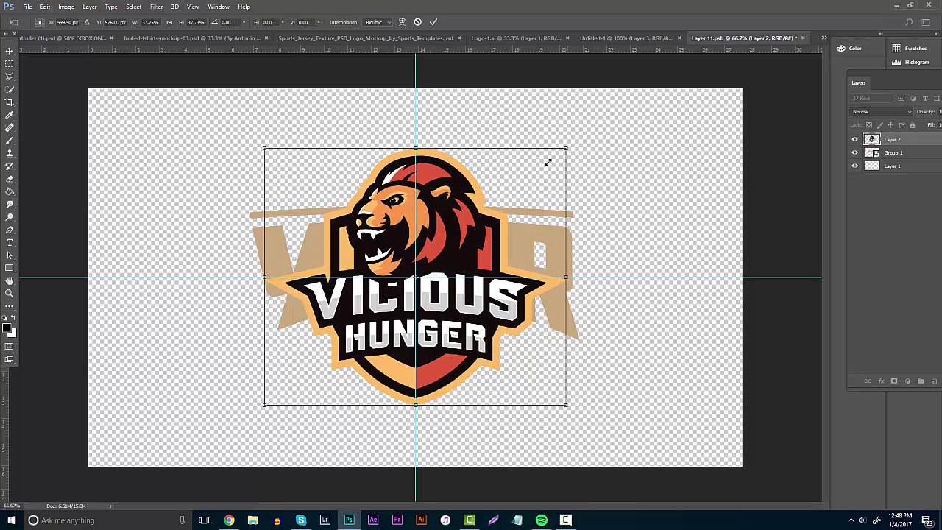
left_click_drag(548, 161, 525, 173)
key("Return")
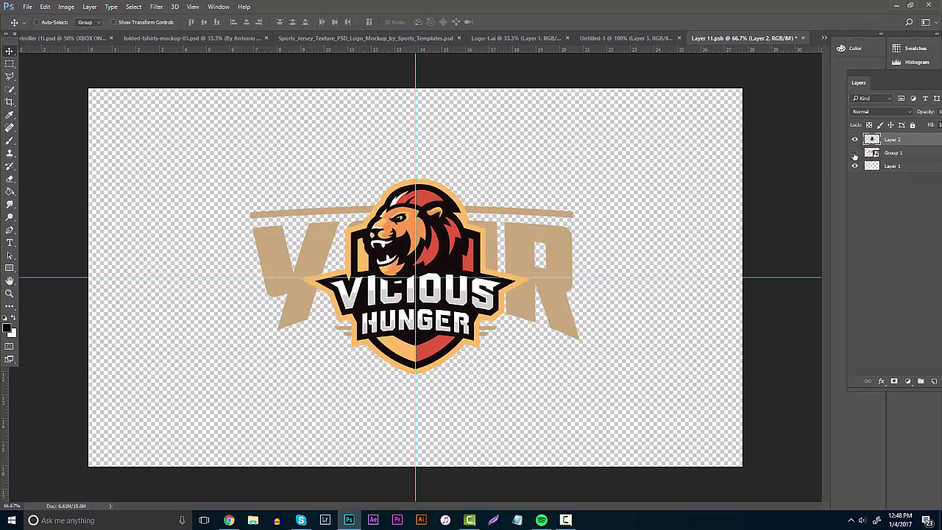
left_click(855, 153)
- Save the Layer 11.psb smart object contents and close that document
left_click(27, 6)
left_click(57, 115)
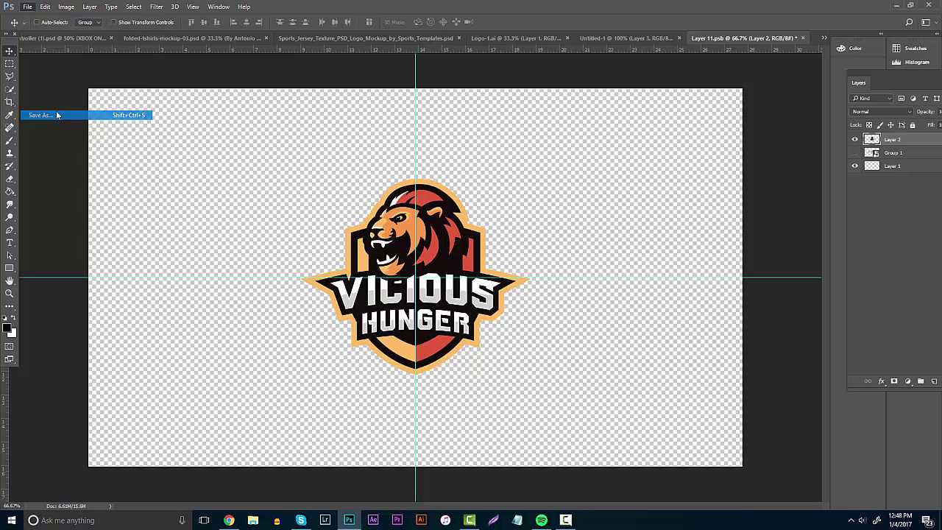
left_click(705, 403)
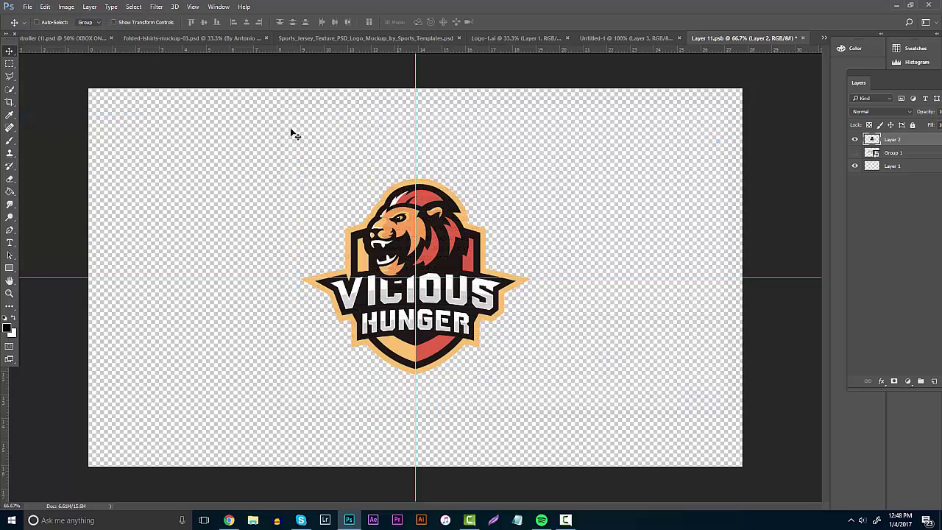
left_click(28, 7)
left_click(49, 108)
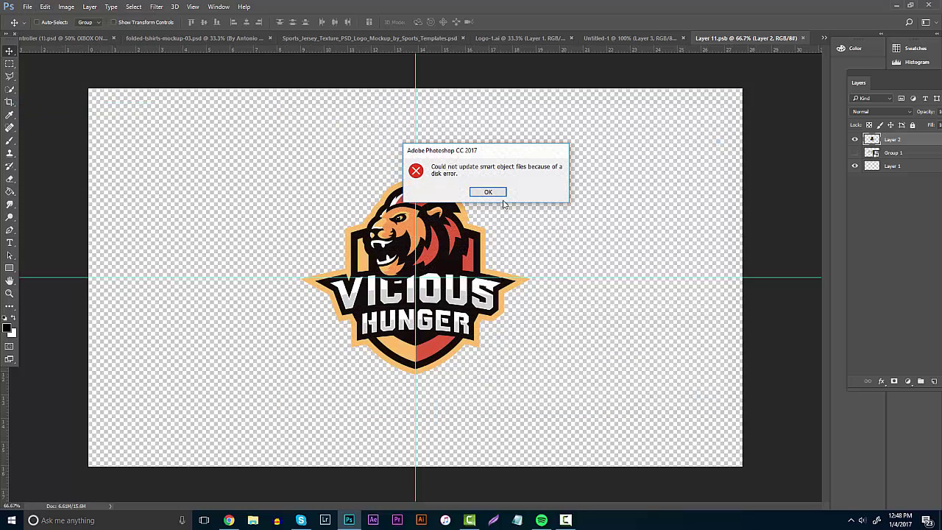
left_click(488, 192)
left_click(27, 6)
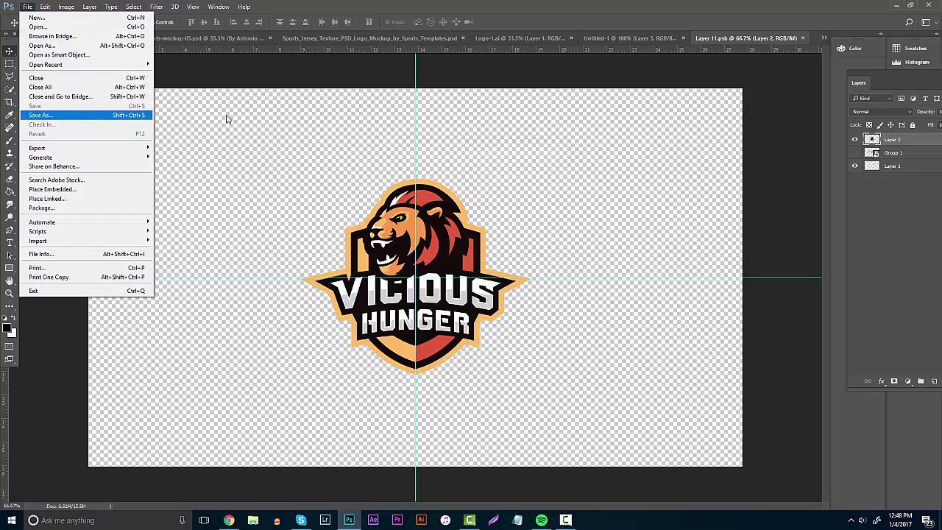
left_click(803, 38)
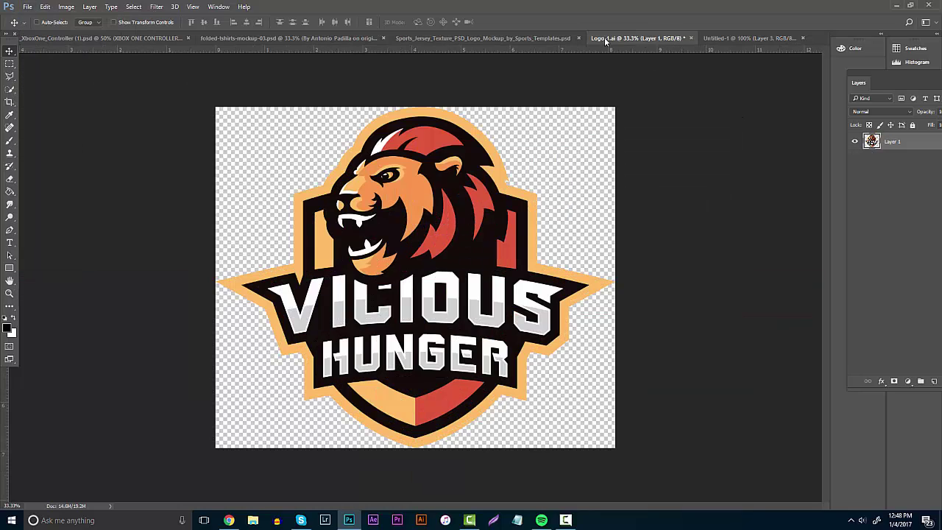
- Set the jersey mockup's Edit Background Color layer to black, 000000
left_click(486, 37)
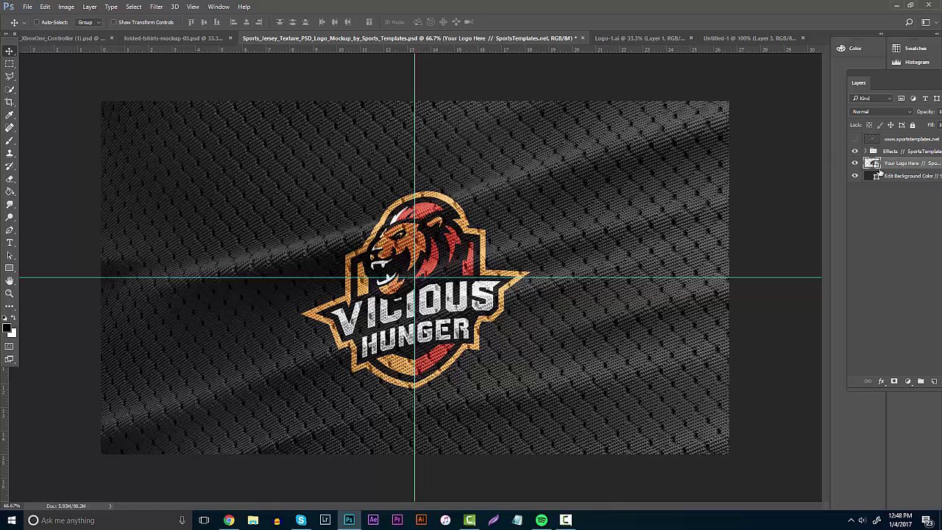
double_click(873, 175)
left_click_drag(446, 372, 592, 512)
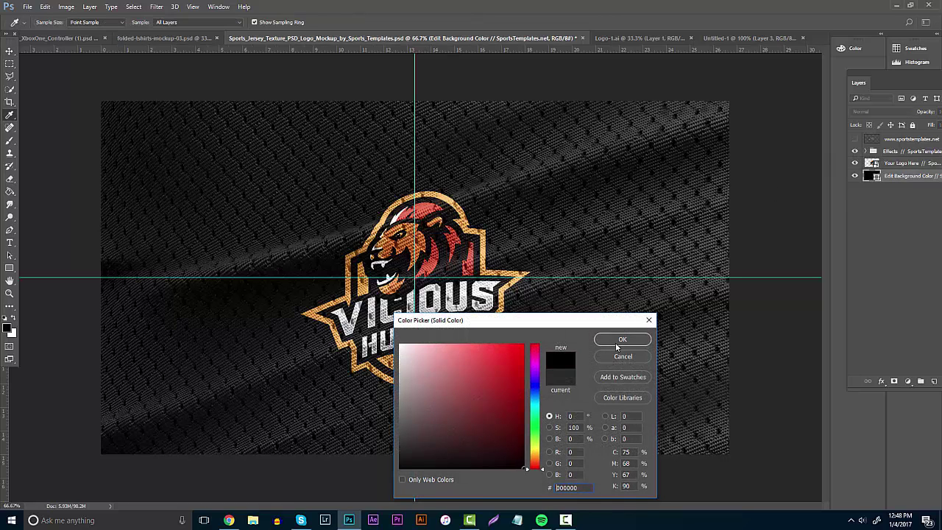
left_click(617, 341)
- Merge all layers of the jersey mockup into one and cut the whole image
left_click(897, 143, "shift")
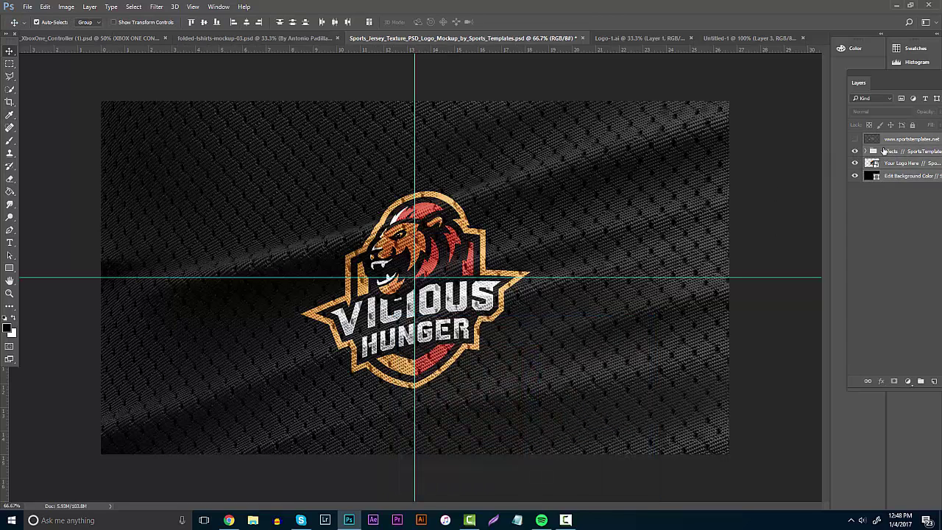
key("ctrl+e")
left_click(9, 64)
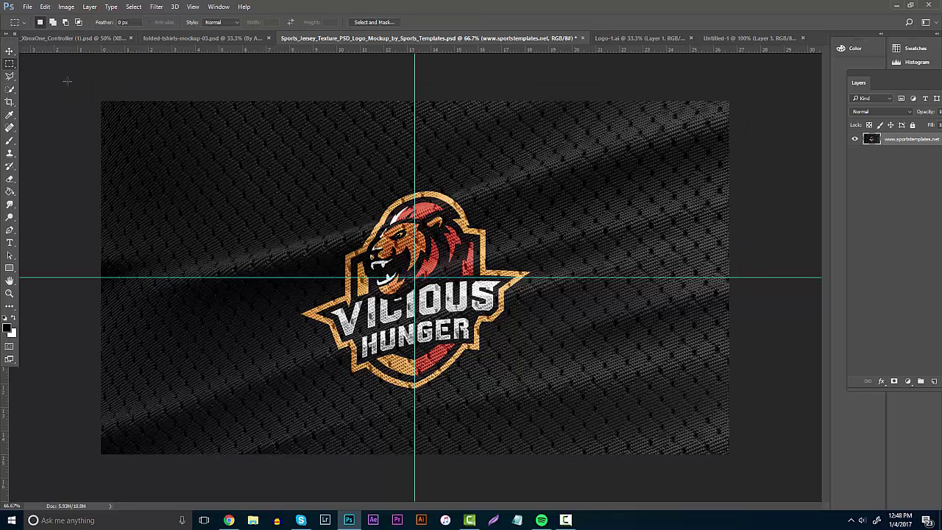
left_click_drag(94, 94, 808, 468)
key("Delete")
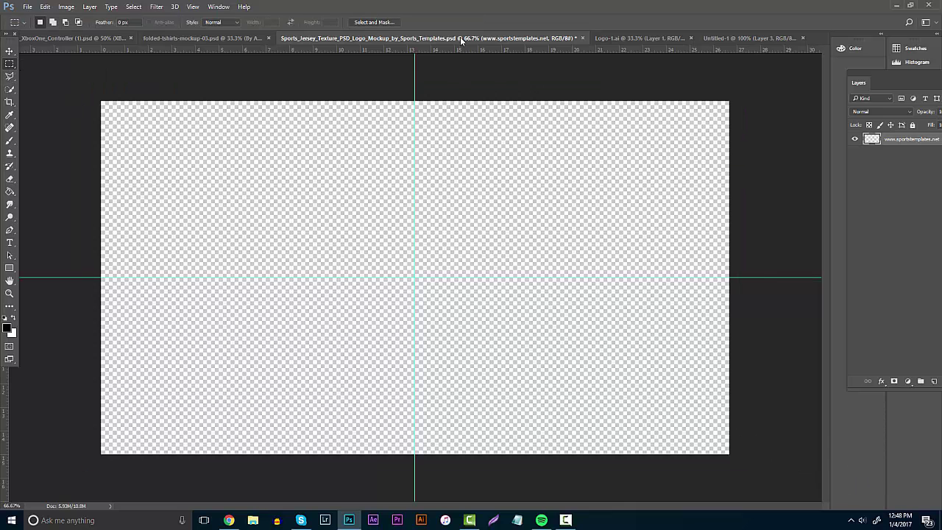
- Paste the cut jersey image into the Untitled-1 banner document
left_click(201, 40)
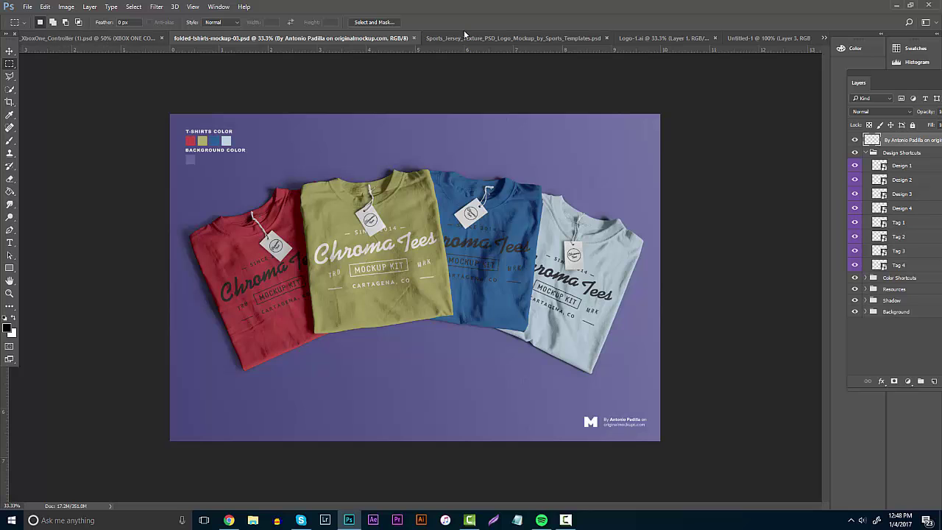
left_click(657, 38)
left_click(540, 38)
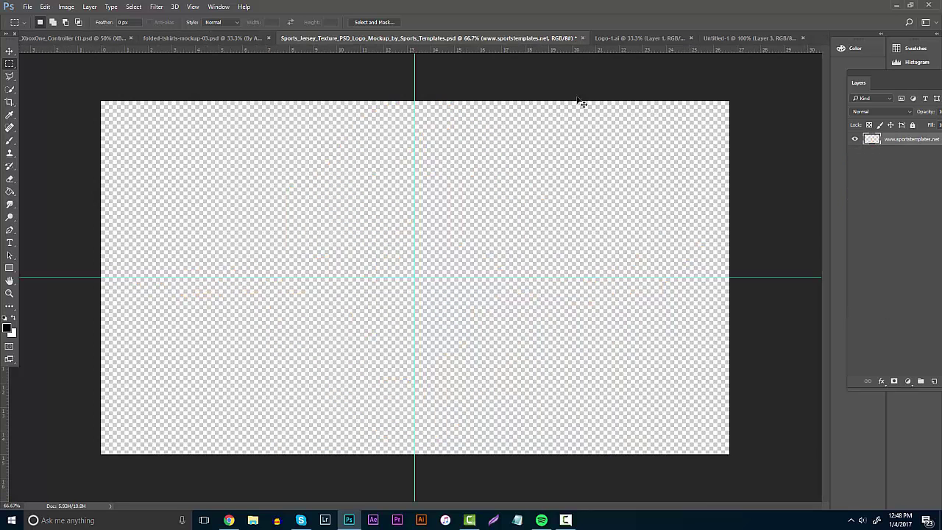
left_click(747, 38)
key("ctrl+v")
- Scale the pasted jersey image to about 73% so it spans the banner width, and place it directly below the banner
key("ctrl+t")
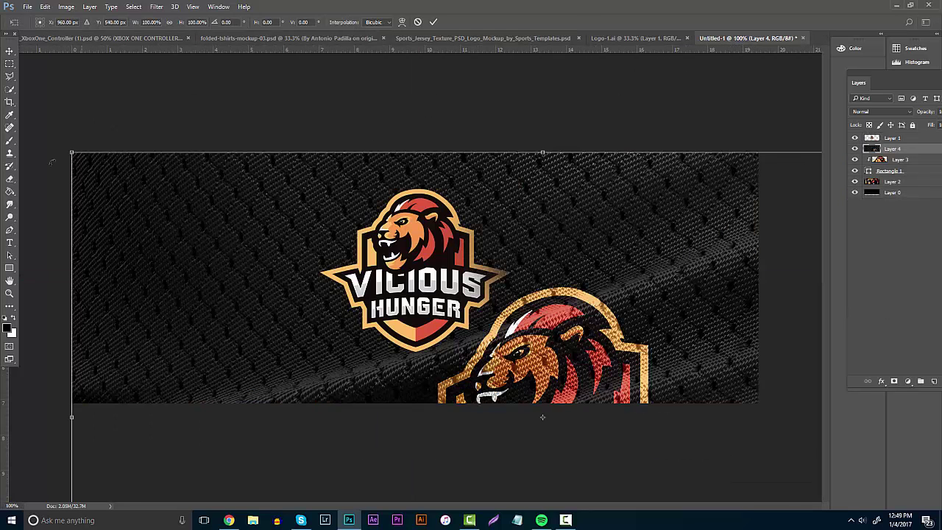
left_click_drag(68, 152, 464, 267)
left_click_drag(519, 397, 170, 366)
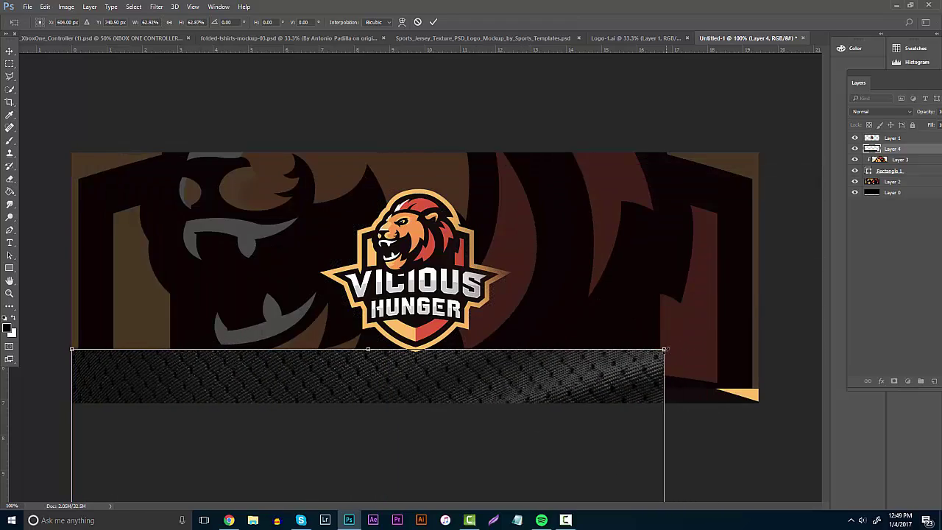
left_click_drag(665, 350, 726, 313)
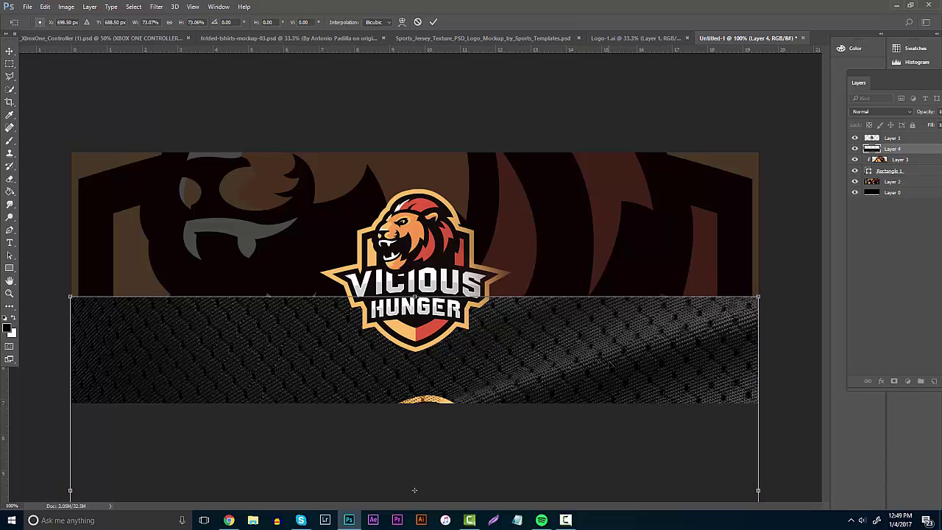
left_click_drag(612, 329, 594, 430)
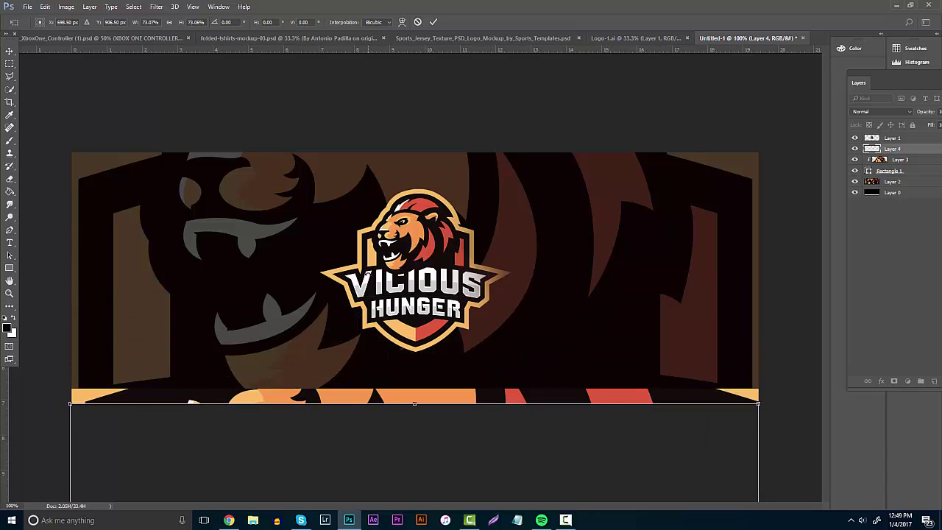
key("Return")
- Extend the canvas downward with the Crop tool to make room for the jersey image below the banner
left_click(9, 102)
left_click_drag(415, 404, 416, 464)
key("Return")
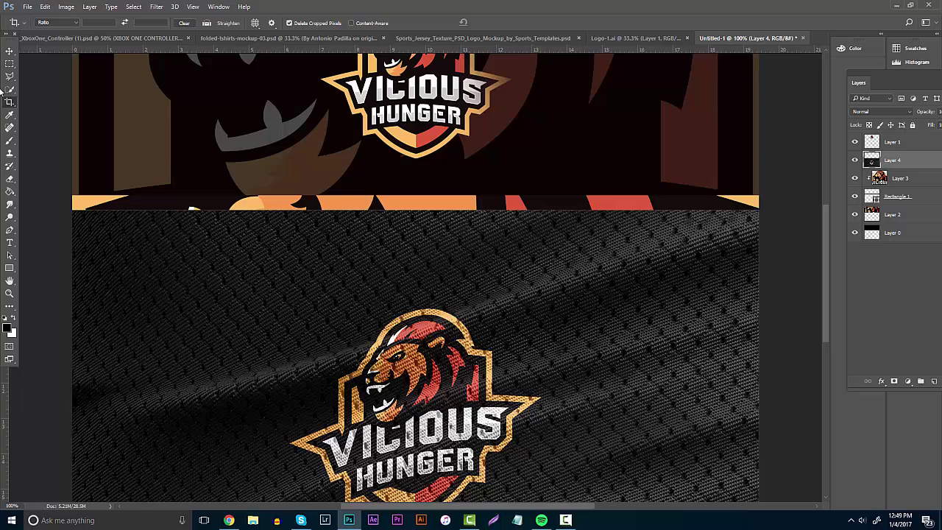
- Trim the jersey image by deleting full-width strips above and below its logo
left_click(9, 65)
left_click_drag(55, 151, 822, 289)
key("Delete")
key("ctrl+d")
scroll(734, 337, "down", 1)
scroll(735, 338, "down", 4)
left_click_drag(754, 394, 15, 337)
key("Delete")
key("ctrl+d")
scroll(72, 317, "up", 3)
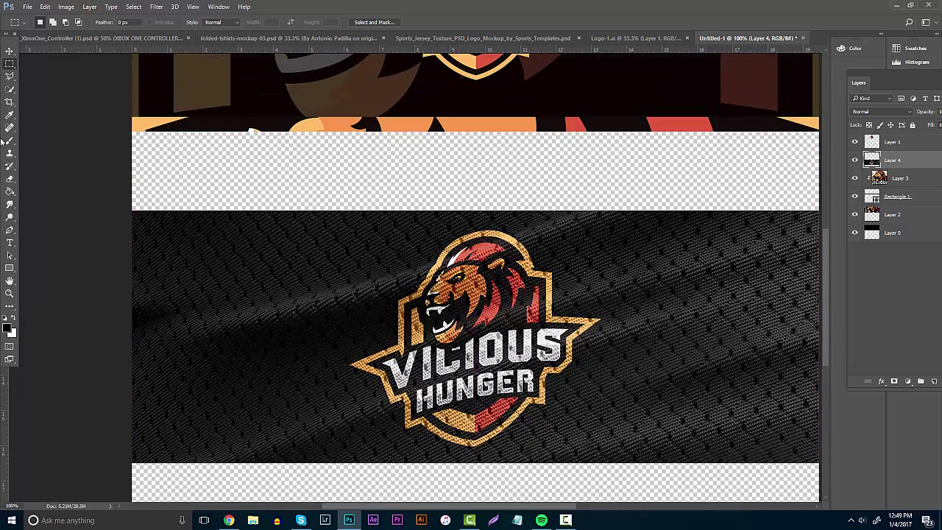
- Move the trimmed jersey image up so it sits flush against the logo-patterned divider strip
left_click(9, 51)
left_click_drag(428, 244, 428, 168)
scroll(568, 292, "up", 1)
scroll(824, 265, "up", 5)
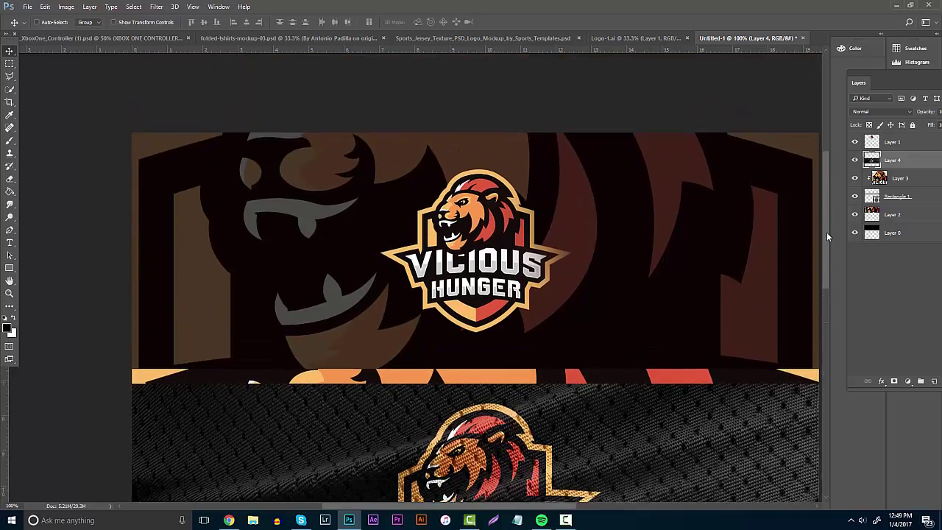
left_click_drag(827, 233, 830, 262)
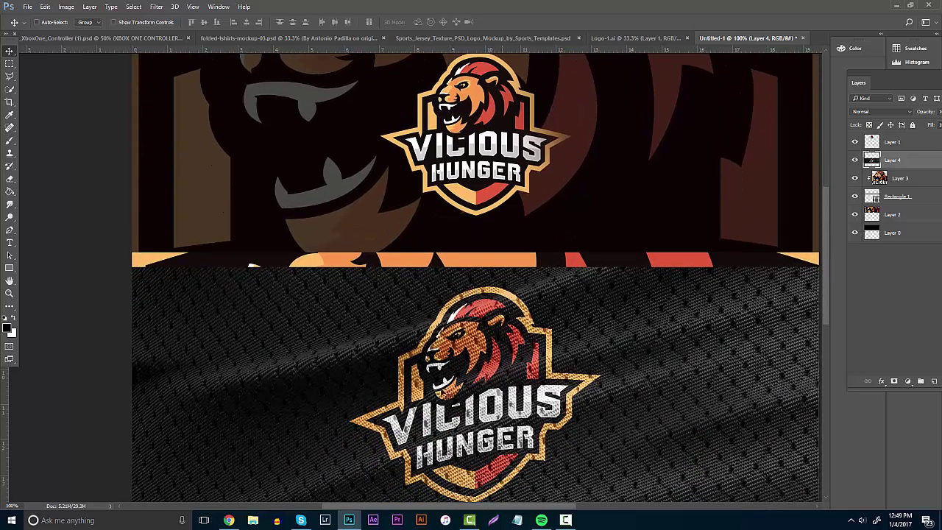
- Switch to Chrome and examine the section layouts of the Opulent eSports and Vicious Hunger brand identity projects on Behance
left_click(229, 520)
key("ctrl+Tab")
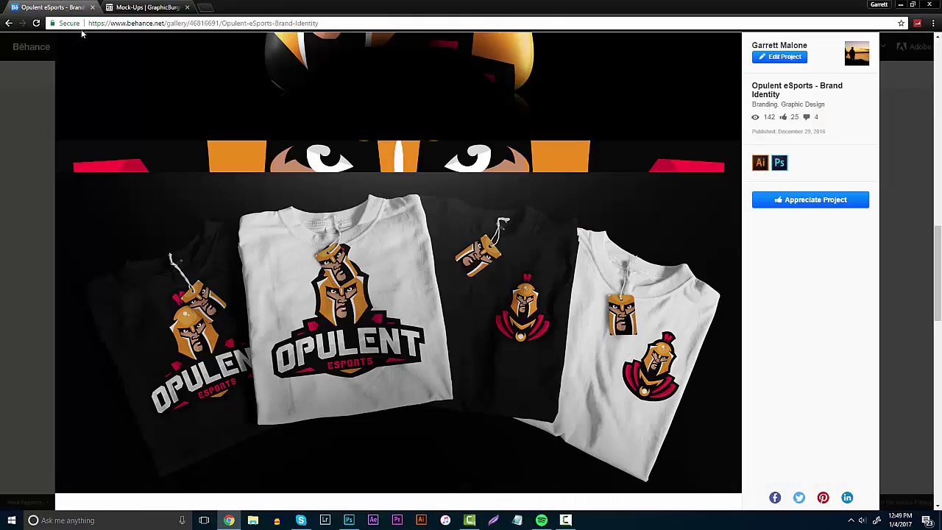
scroll(392, 285, "up", 5)
scroll(390, 280, "down", 3)
scroll(387, 274, "up", 5)
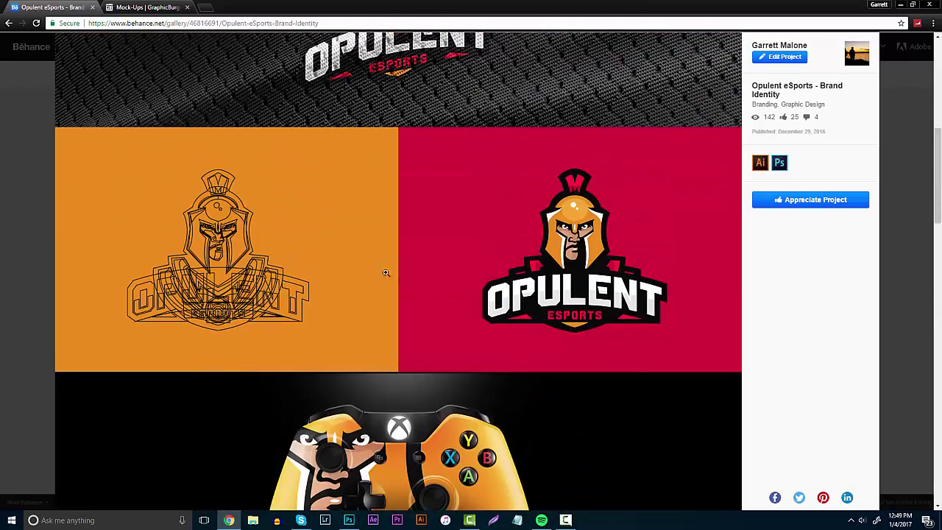
scroll(521, 256, "up", 5)
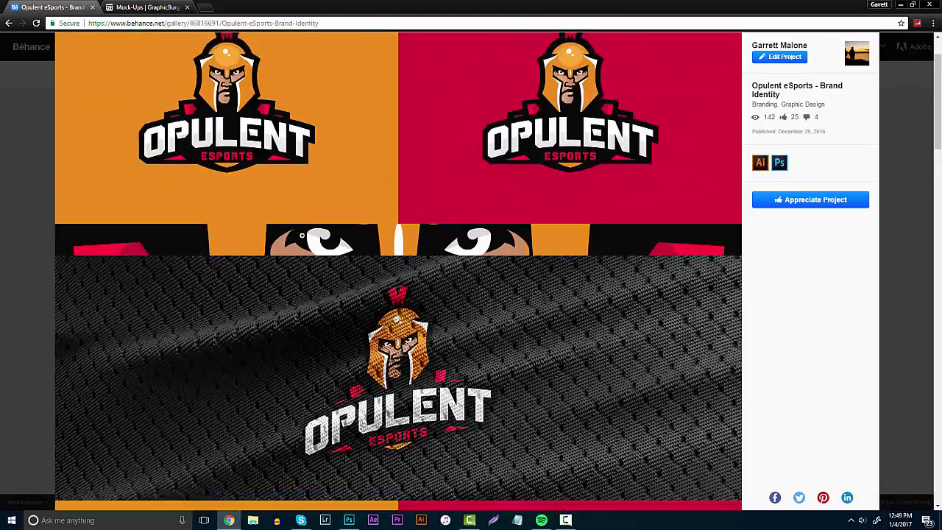
scroll(125, 202, "down", 4)
left_click(26, 166)
left_click(513, 238)
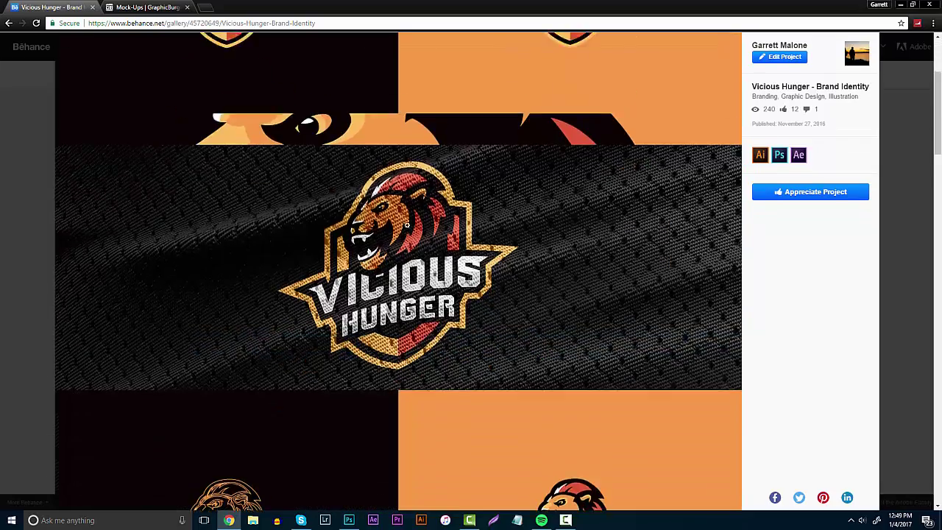
scroll(391, 225, "down", 4)
scroll(534, 279, "up", 3)
scroll(566, 185, "down", 4)
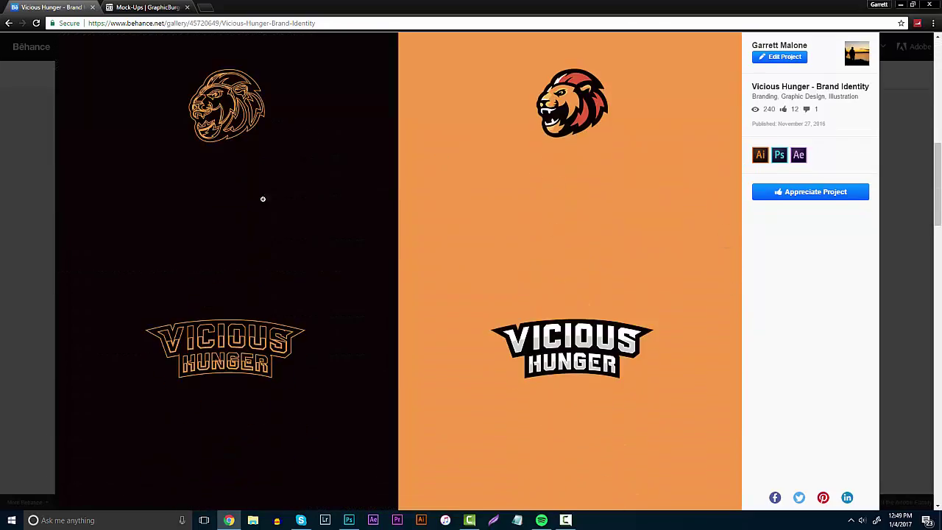
- Examine the section layouts of the Unleashed Football and XCR4NK3D7X brand identity projects on Behance
left_click(14, 134)
left_click(482, 221)
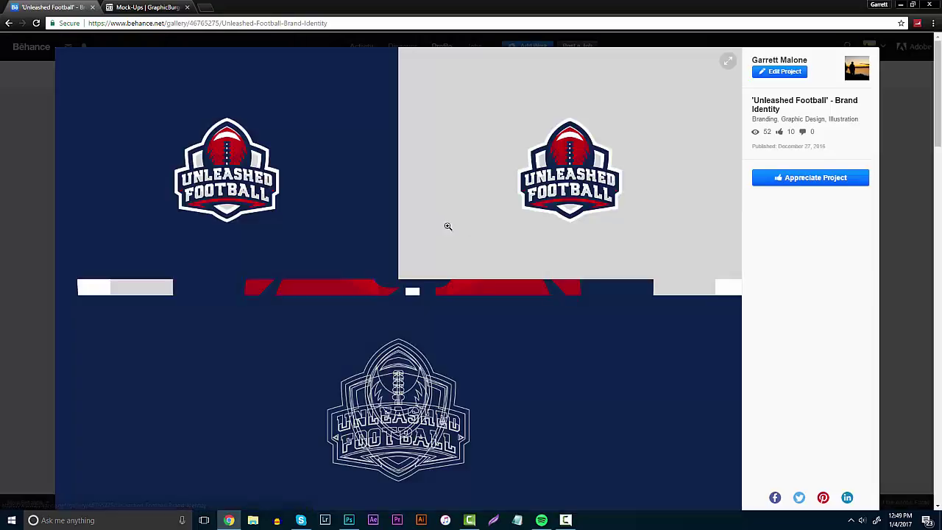
scroll(375, 190, "down", 4)
scroll(375, 190, "down", 5)
left_click(41, 91)
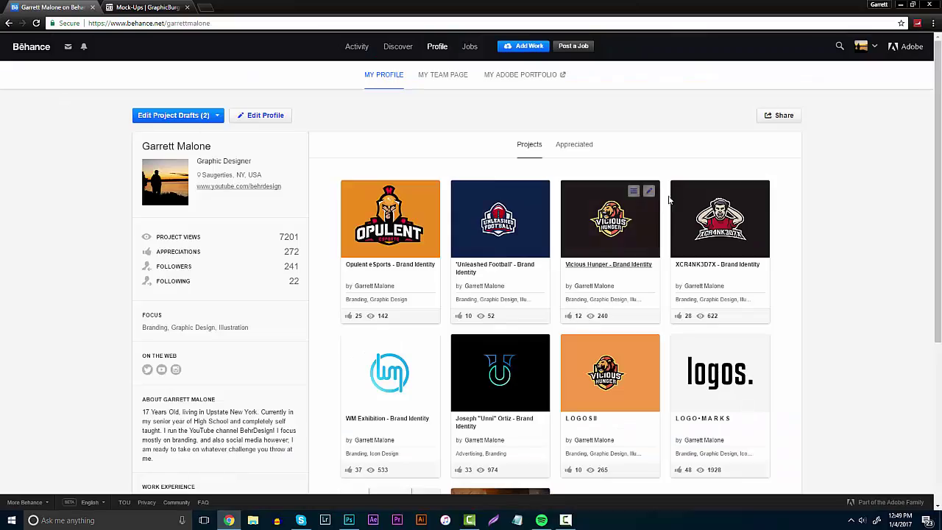
left_click(698, 231)
scroll(493, 195, "down", 2)
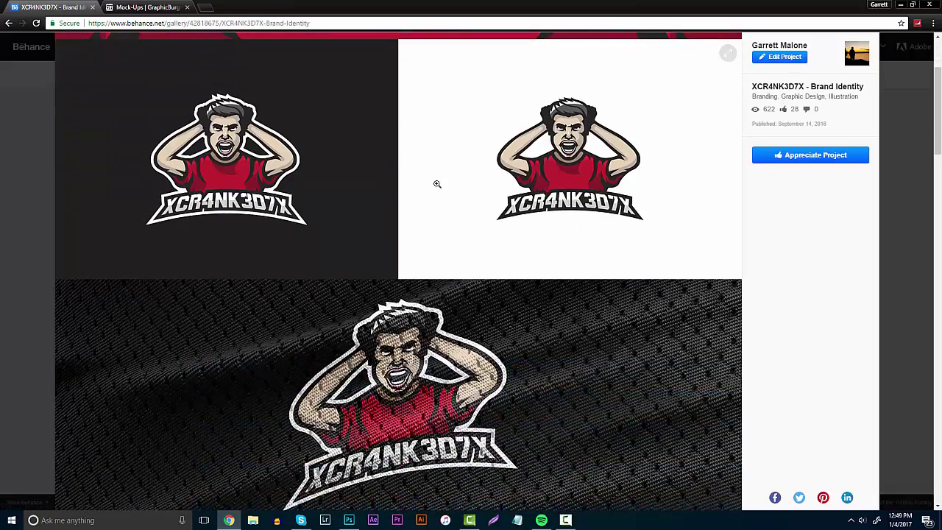
scroll(437, 184, "down", 6)
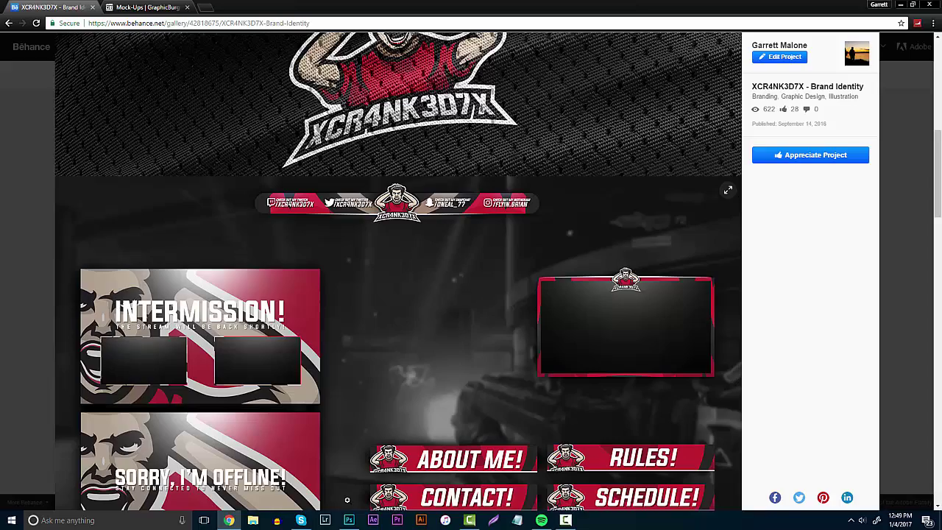
- Switch back to Photoshop and extend the Untitled-1 canvas slightly further down below the jersey section with the Crop tool
left_click(349, 520)
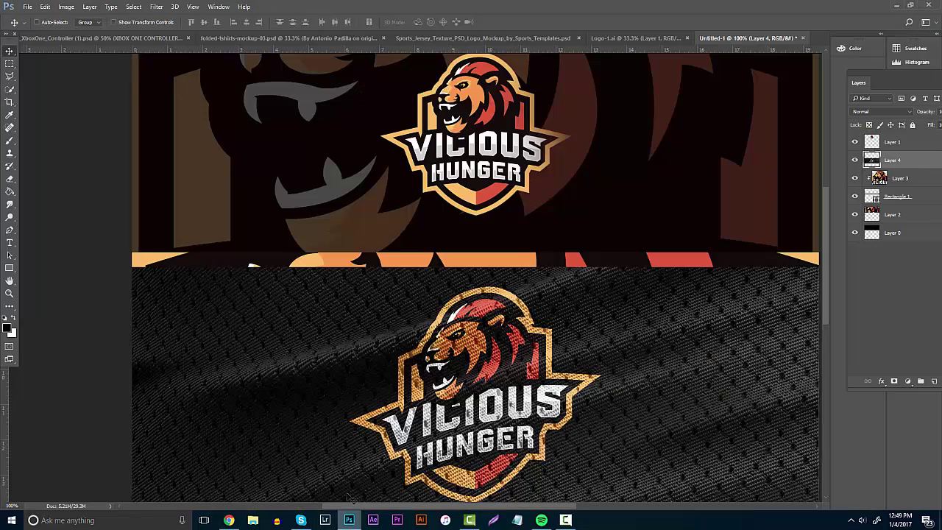
scroll(351, 498, "down", 5)
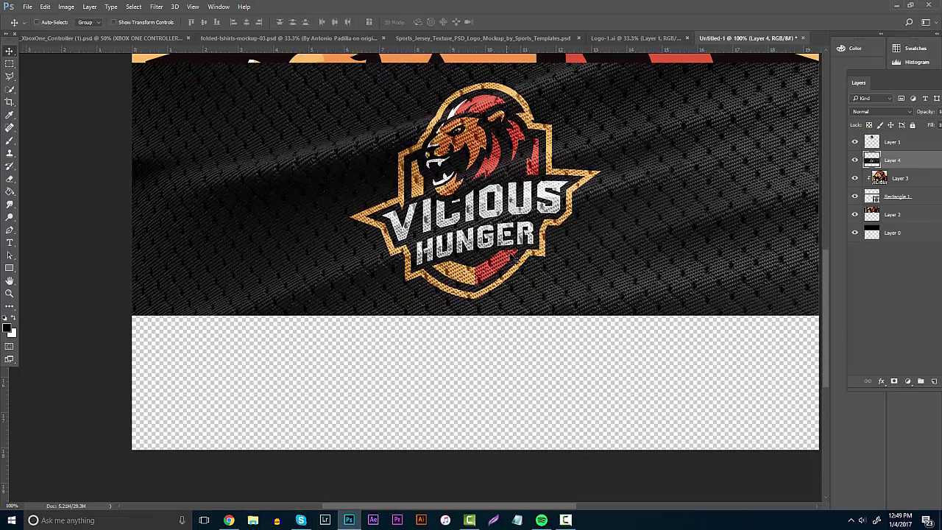
left_click(893, 232)
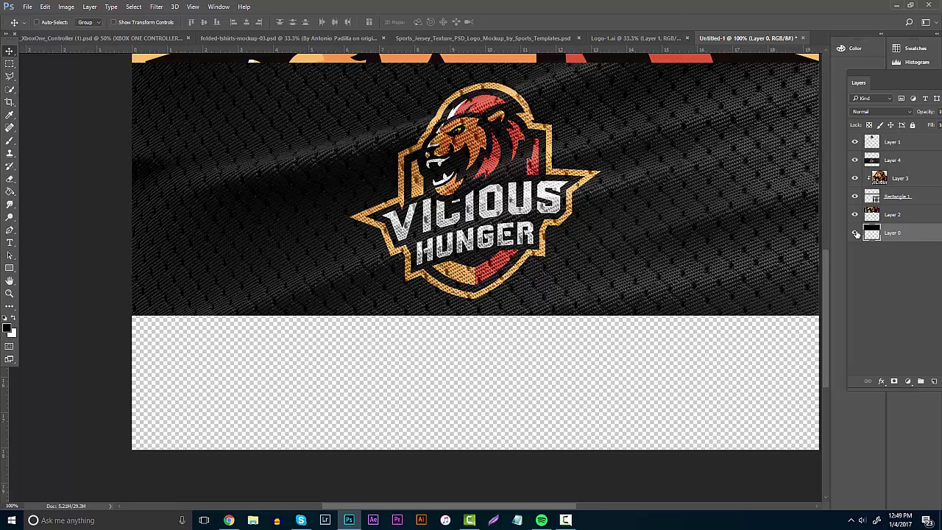
scroll(248, 307, "down", 2)
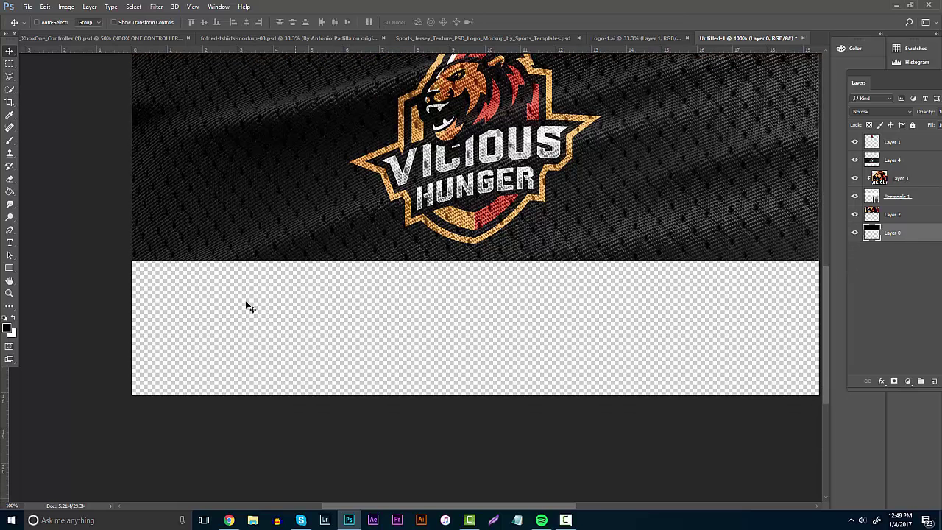
left_click(9, 102)
mouse_move(477, 393)
left_mouse_down()
mouse_move(480, 413)
mouse_move(474, 403)
left_mouse_up()
key("Return")
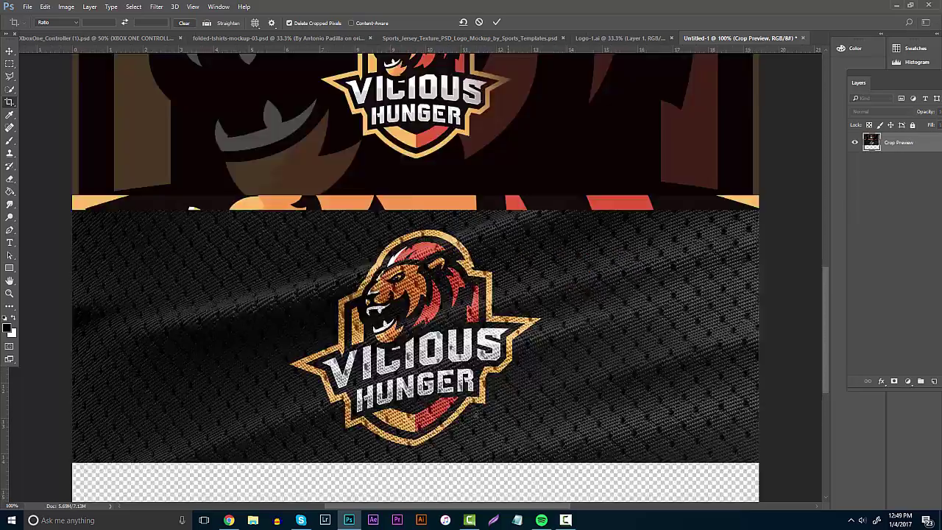
- Draw a black rectangle 364 px high over the blank area below the jersey and fit its width to 1400 px
left_click_drag(522, 507, 541, 507)
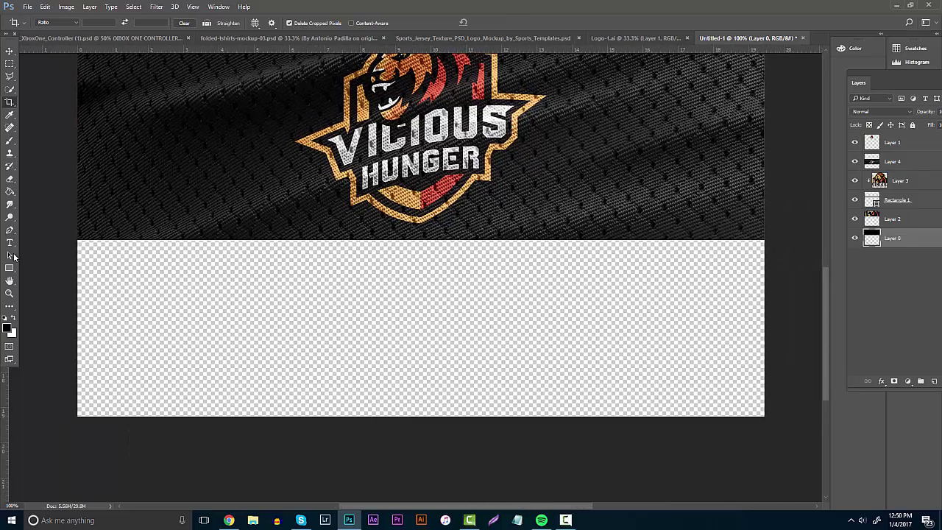
left_click(10, 268)
left_click_drag(73, 239, 767, 418)
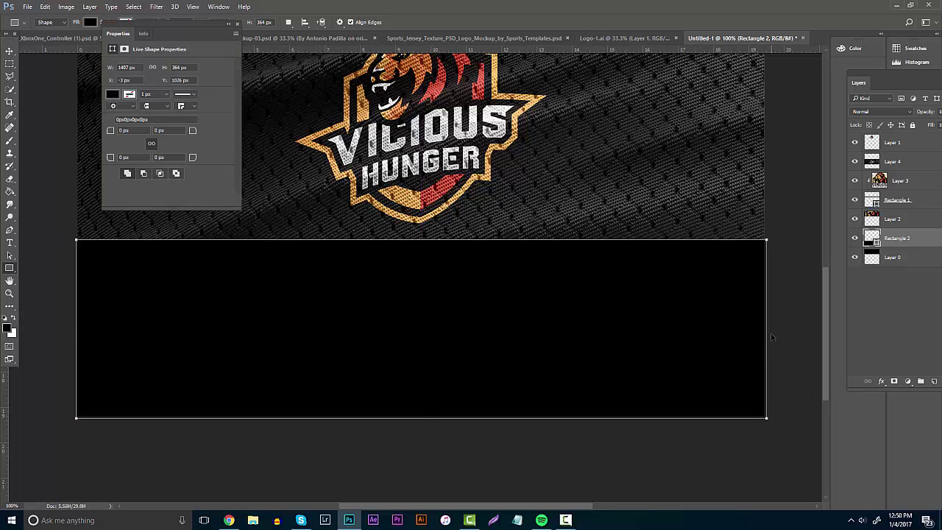
key("ctrl+t")
left_click_drag(767, 329, 764, 329)
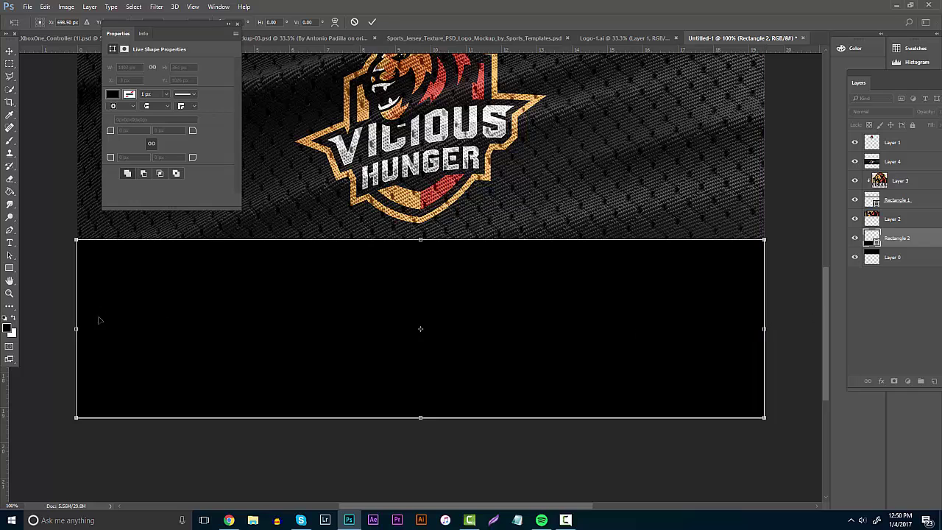
left_click_drag(75, 329, 77, 329)
left_click_drag(6, 379, 421, 355)
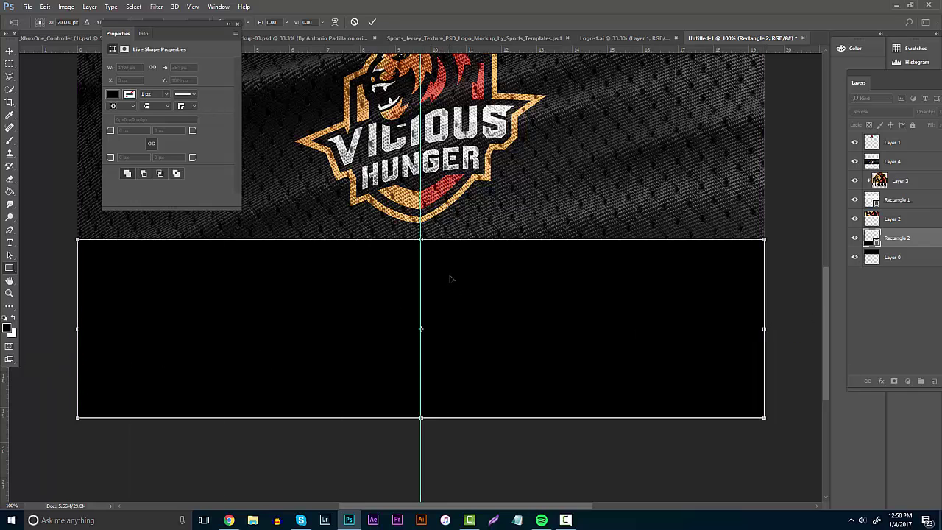
key("Return")
left_click(237, 26)
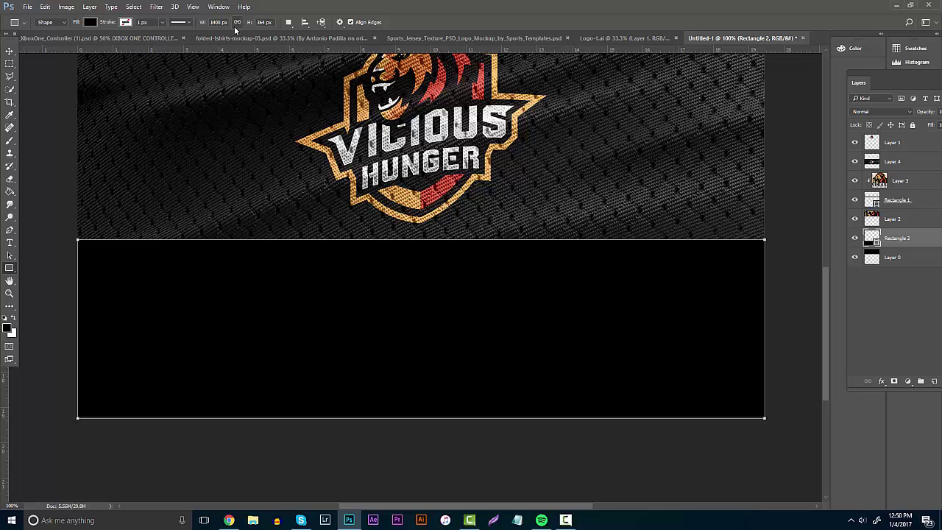
- Add a vertical guide at the rectangle's centre and narrow the black rectangle to 700 px so it fills only the left half
left_click_drag(5, 371, 421, 336)
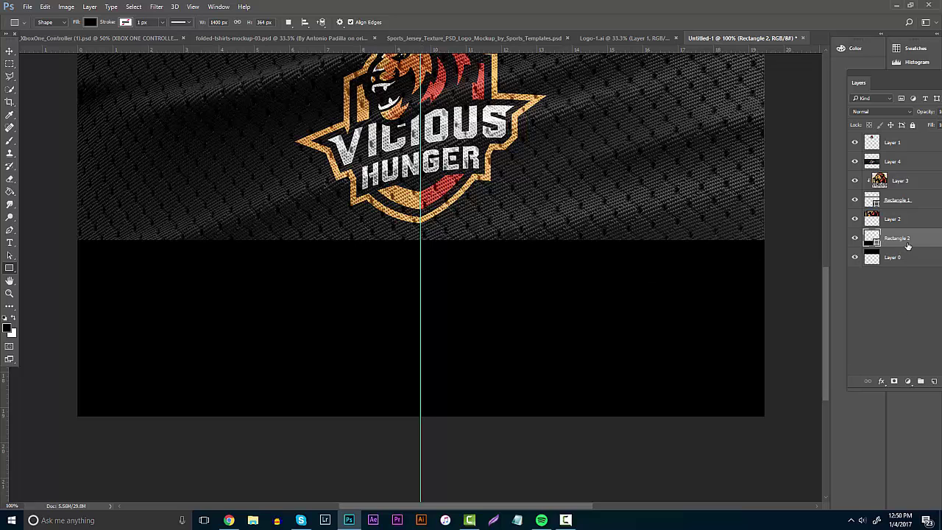
key("ctrl+t")
left_click_drag(765, 329, 421, 315)
key("Return")
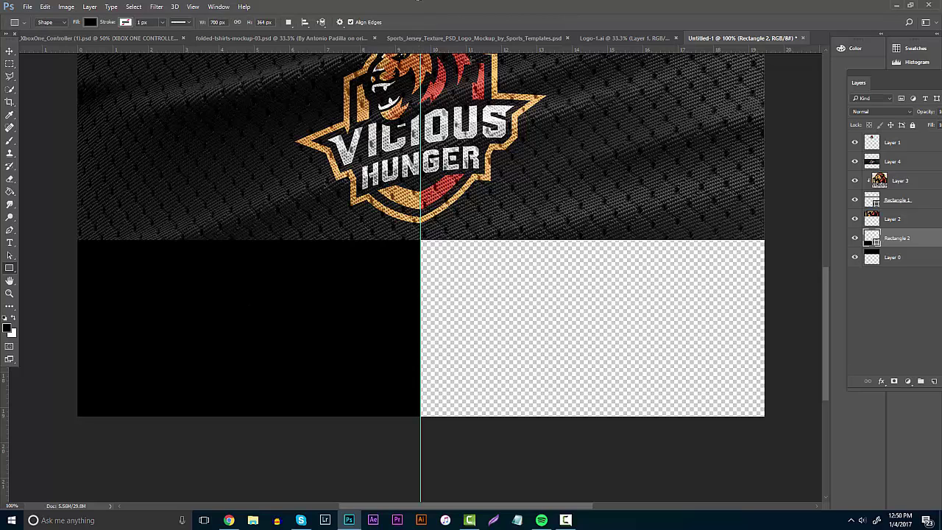
- Open pages 2 and 3 of Logo.ai as separate documents at 300 pixels/inch
left_click(27, 6)
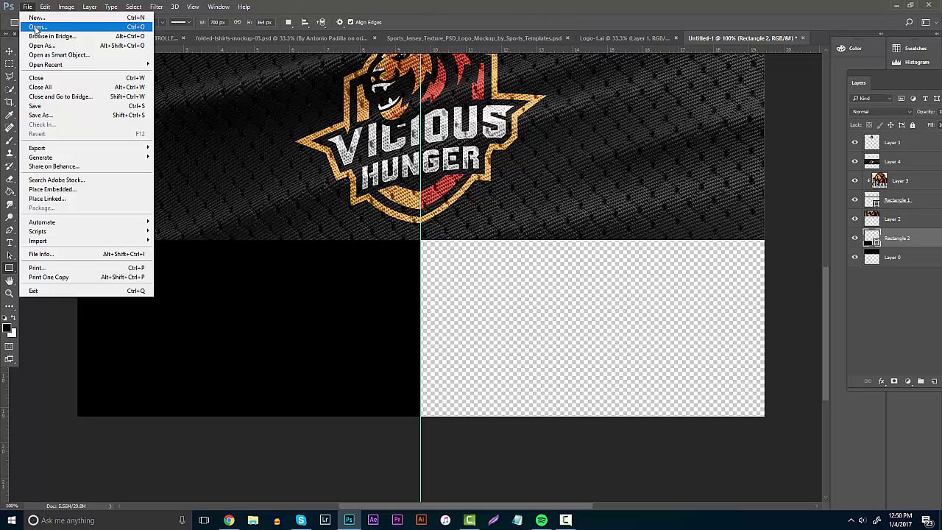
left_click(44, 27)
double_click(493, 176)
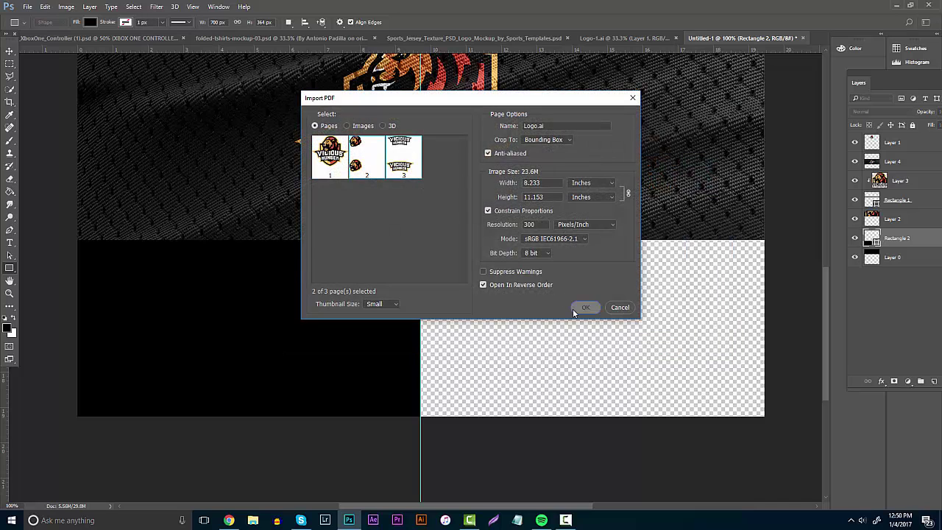
left_click(574, 310)
- Cut the lower lion head with the orange outline from Logo-2.ai and paste it into the Untitled-1 document
key("m")
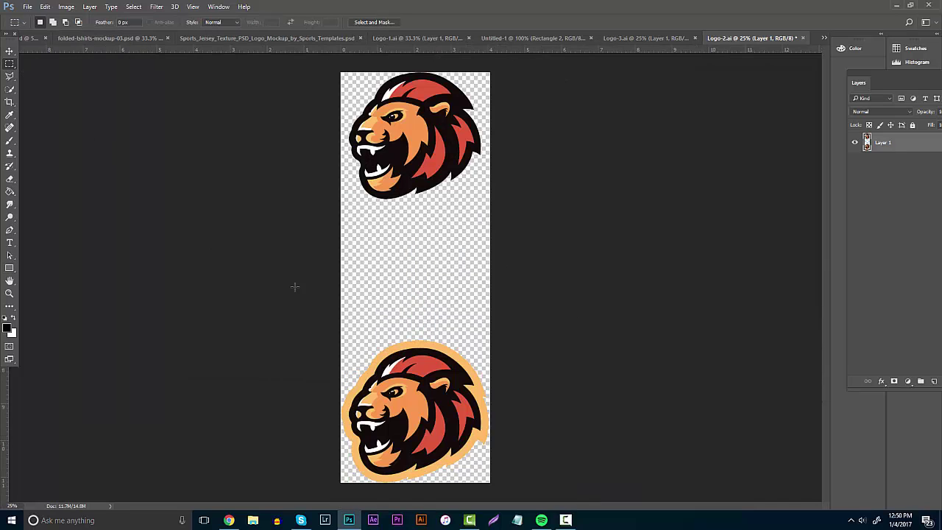
left_click_drag(294, 286, 578, 483)
key("Delete")
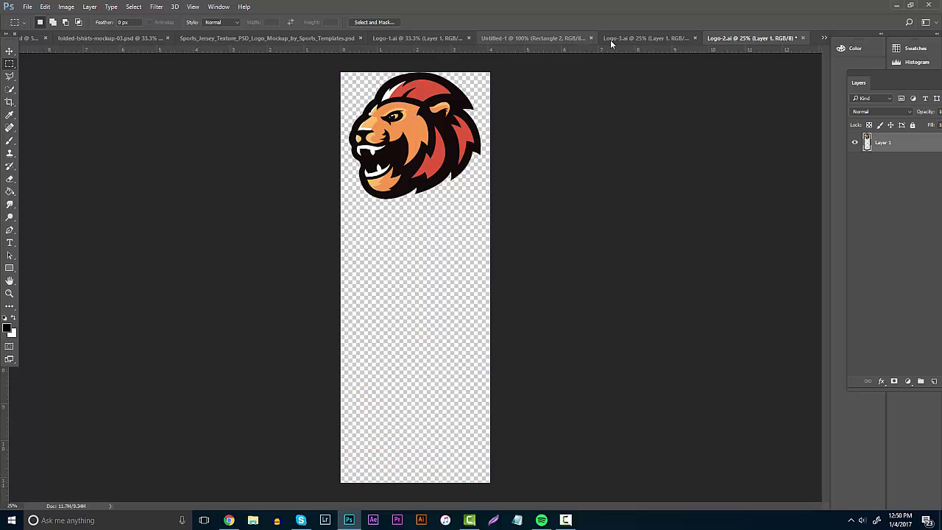
left_click(611, 43)
left_click(426, 42)
left_click(345, 41)
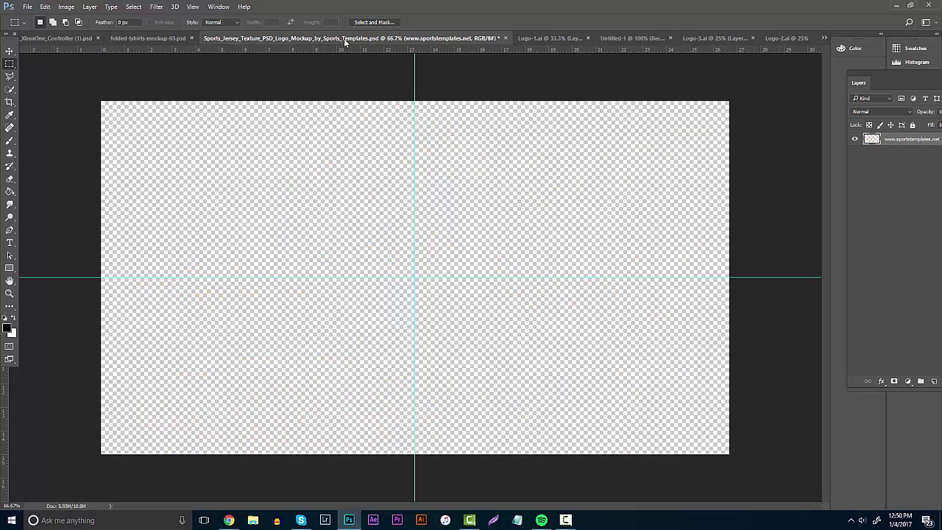
left_click(632, 38)
key("ctrl+v")
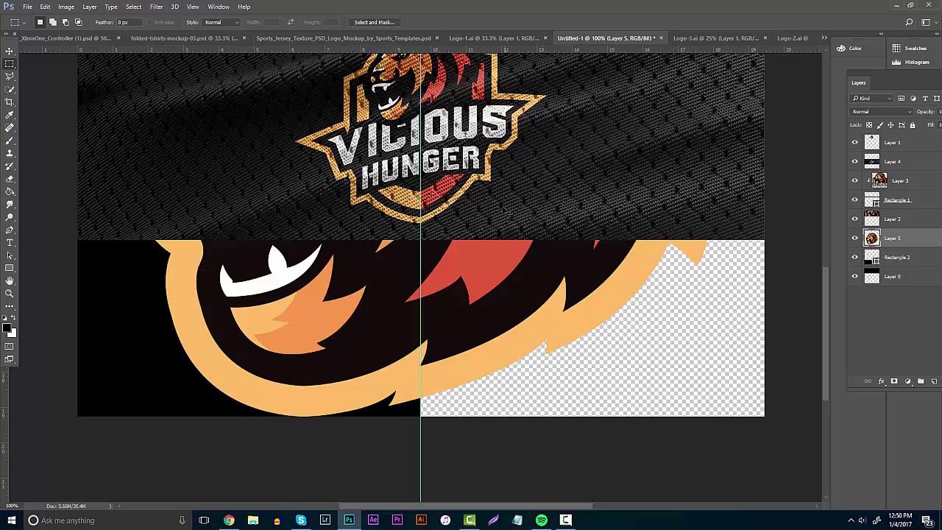
- Scale the pasted lion head down to a small emblem and centre it in the black left half below the jersey
key("ctrl+t")
left_click_drag(714, 416, 465, 175)
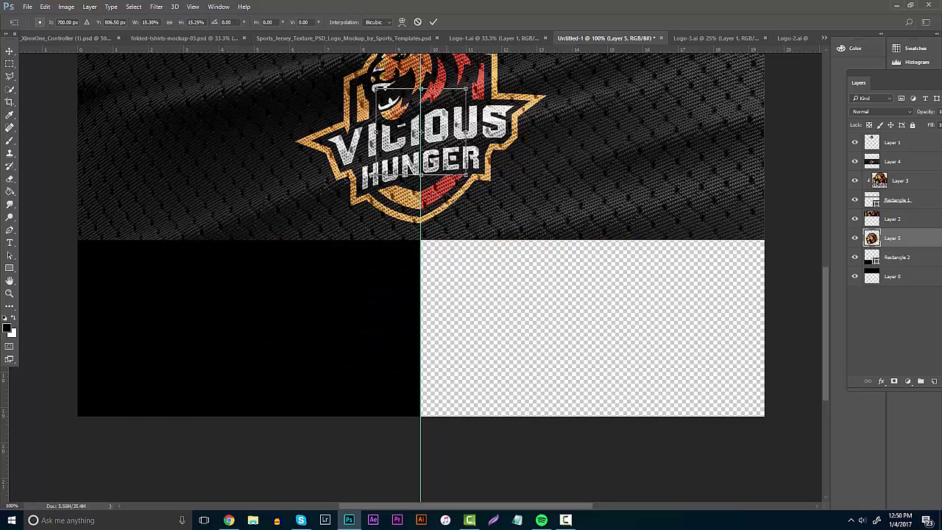
left_click_drag(443, 143, 288, 314)
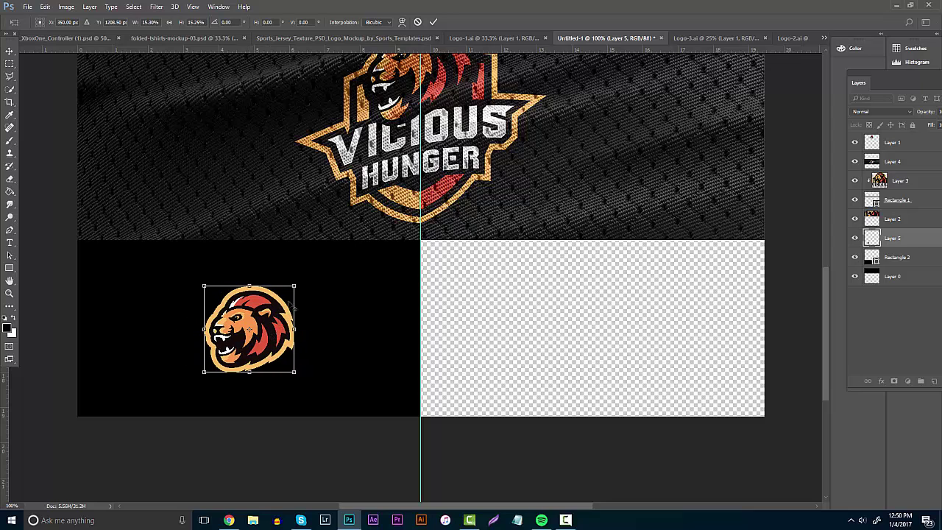
key("Return")
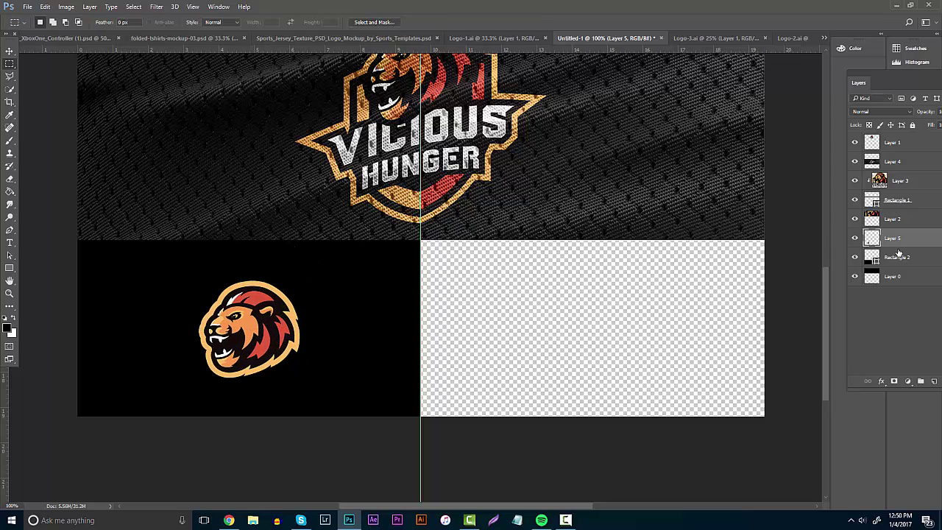
- Recolour the rectangle behind the lion head with the near-black 0c0503 sampled from the logo
double_click(871, 258)
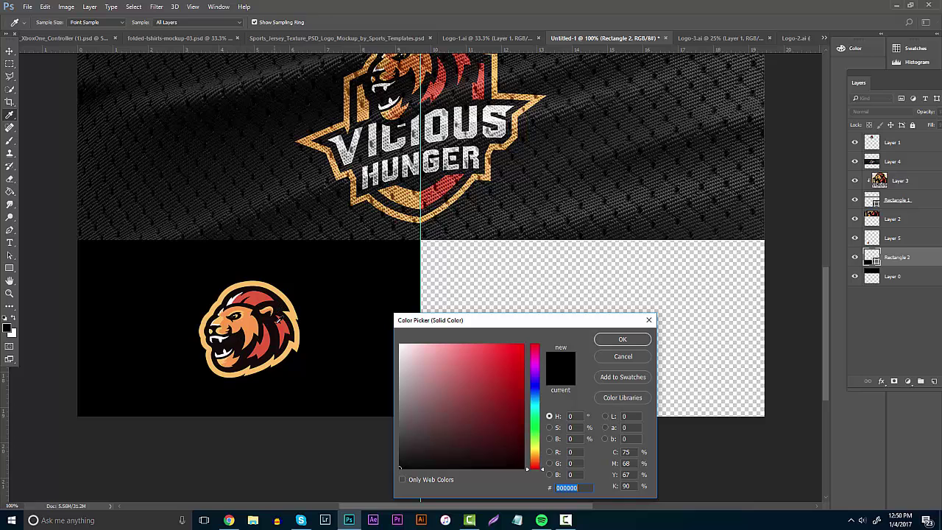
left_click(284, 323)
left_click(244, 323)
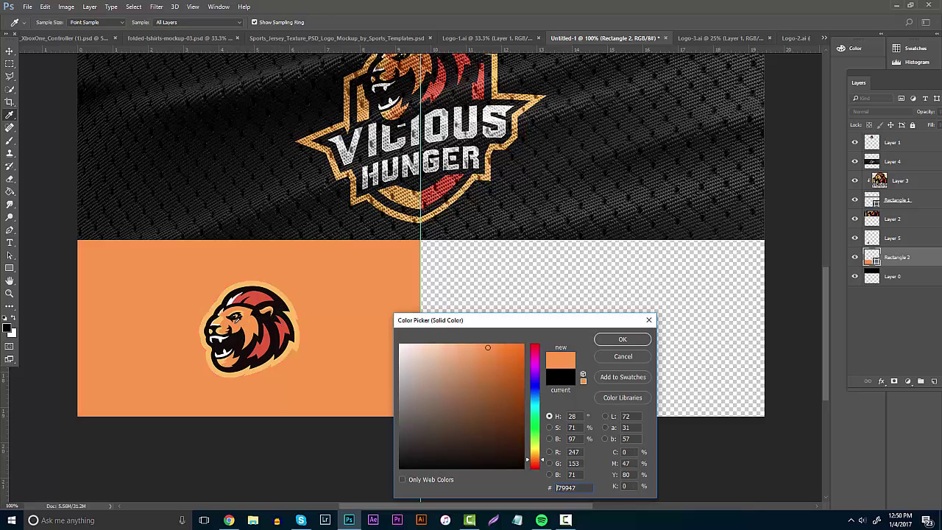
left_click_drag(293, 315, 295, 313)
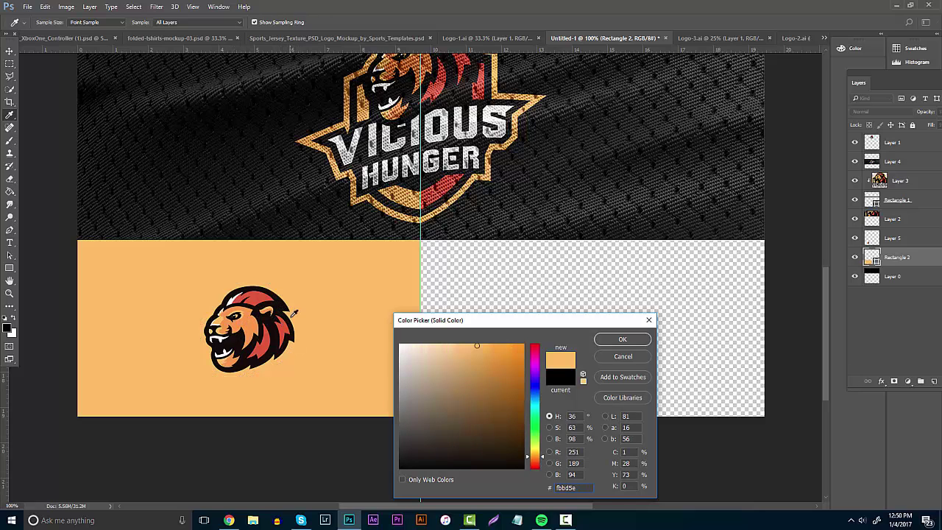
left_click(271, 318)
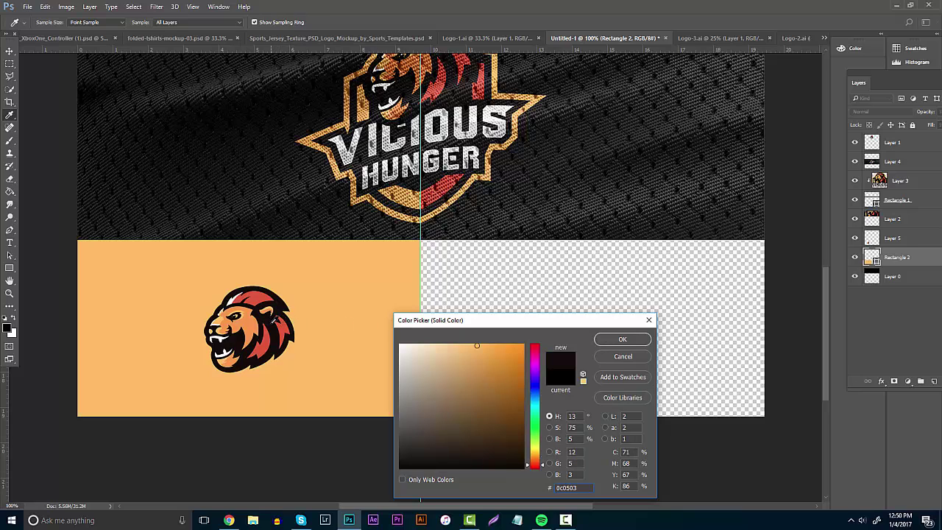
left_click(281, 326)
left_click(272, 323)
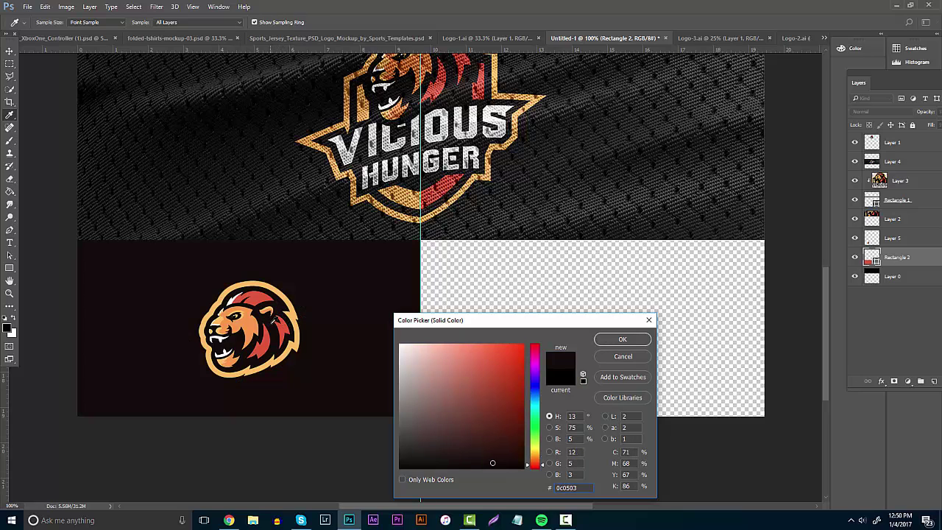
left_click(623, 340)
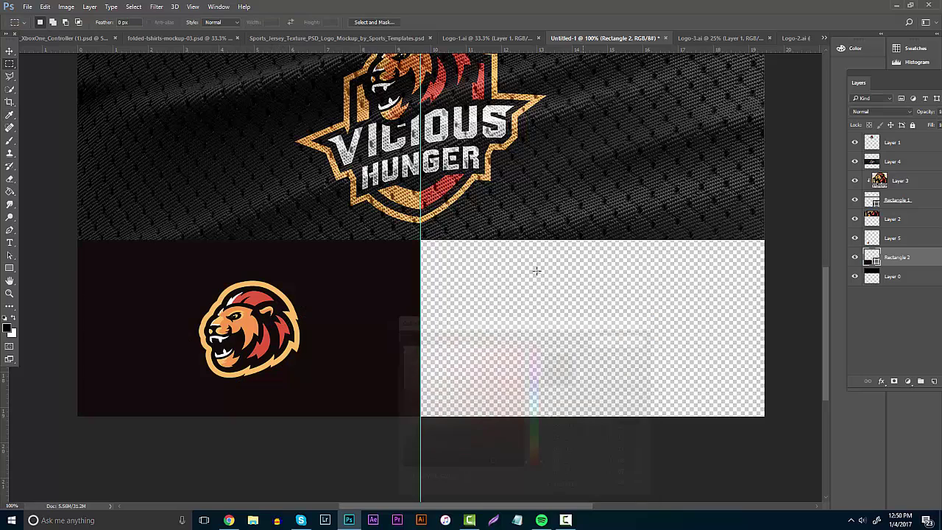
- Cut the upper Vicious Hunger wordmark without the orange outline from Logo-3.ai and paste it into the Untitled-1 document
left_click(282, 38)
left_click(718, 39)
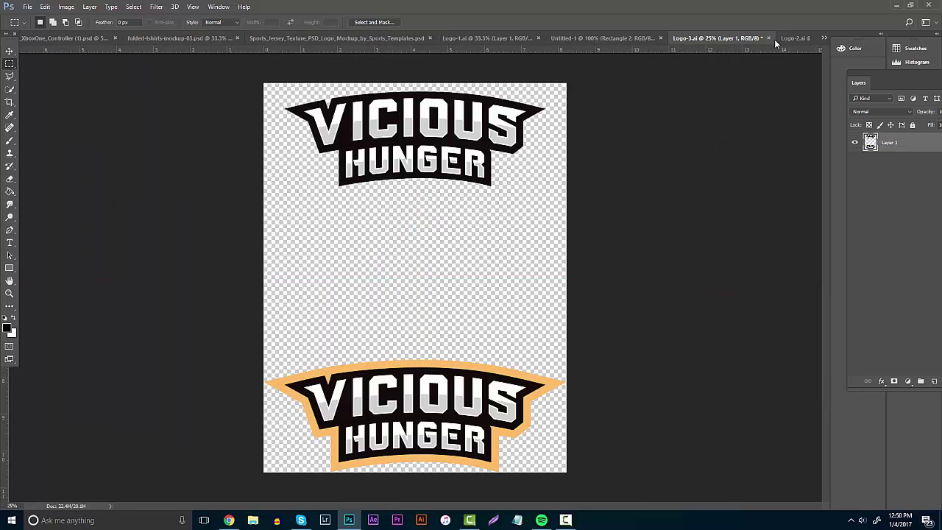
left_click_drag(247, 83, 670, 204)
key("ctrl+x")
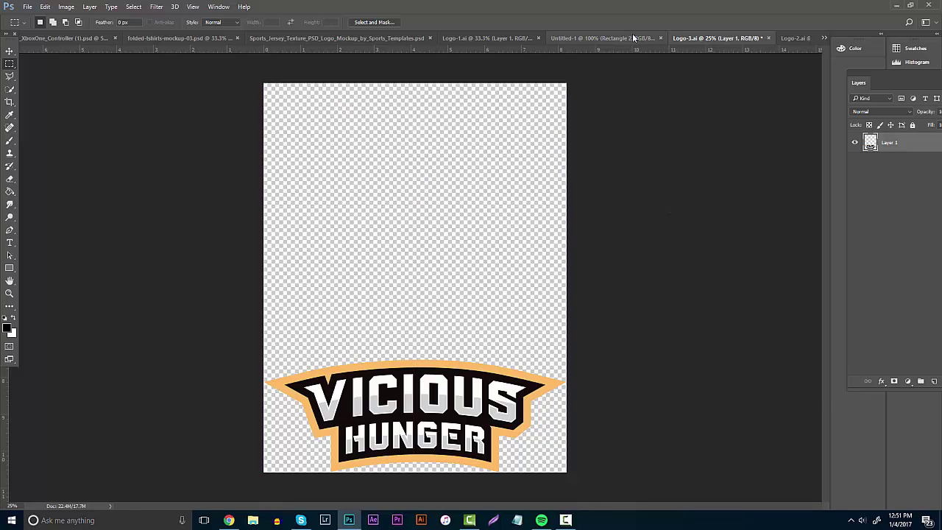
left_click(633, 37)
key("ctrl+v")
key("ctrl+y")
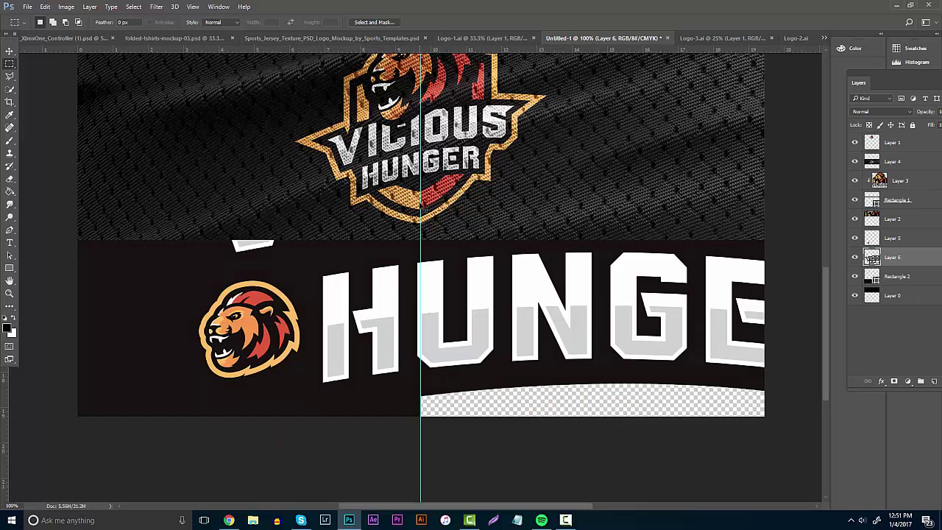
key("ctrl+y")
- Scale the pasted wordmark down and centre it in the empty right half below the jersey
key("ctrl+t")
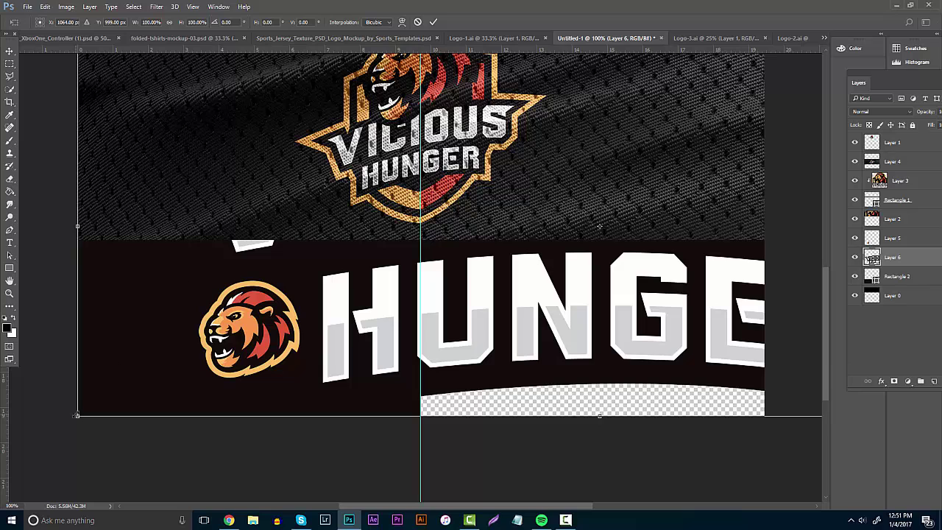
left_click_drag(76, 415, 431, 255)
left_click_drag(513, 227, 508, 328)
left_click_drag(760, 270, 651, 308)
key("Return")
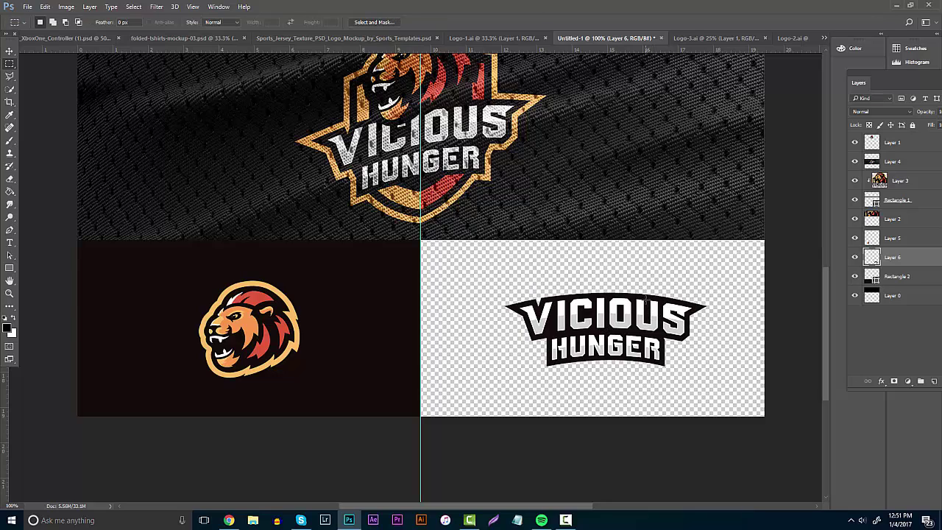
- Duplicate the dark rectangle into the empty right half behind the wordmark
left_click(916, 271)
key("v")
left_click_drag(237, 270, 591, 292)
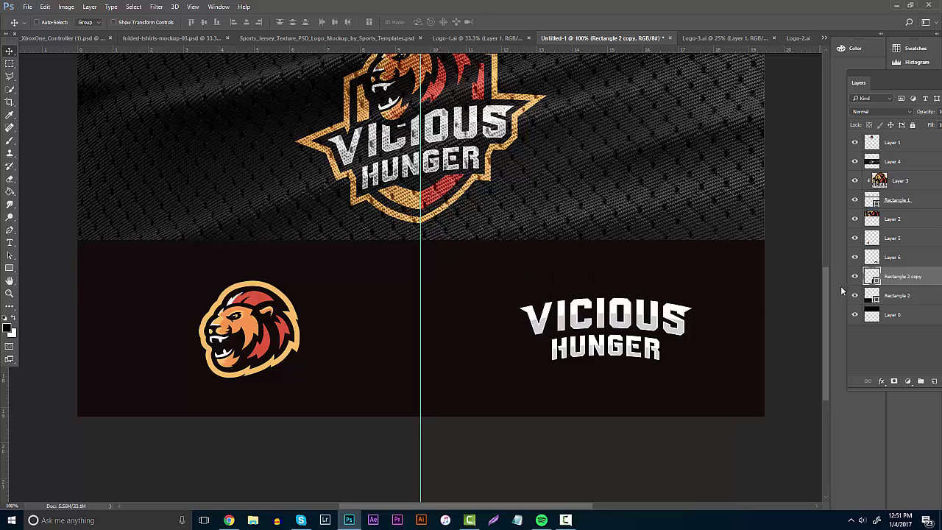
- Try the red sampled from the lion's mane as the fill of the duplicated rectangle
double_click(872, 277)
left_click(296, 313)
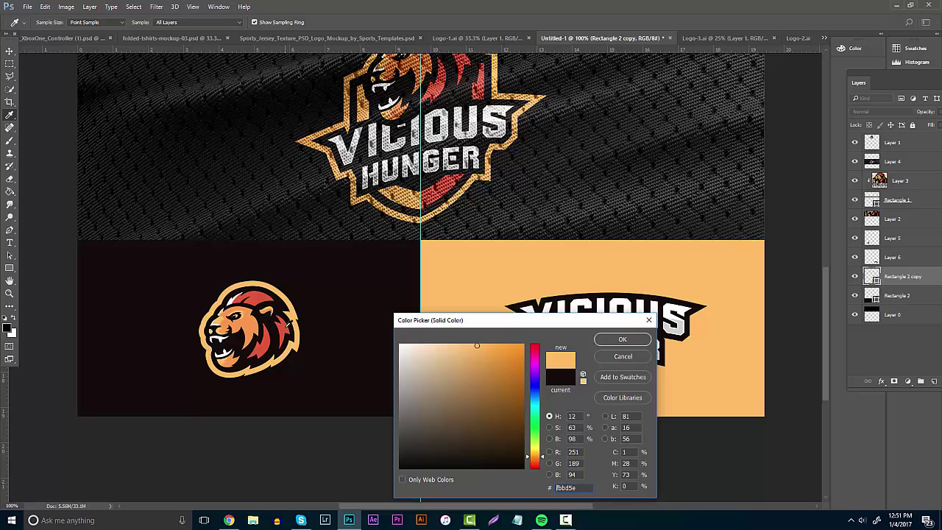
left_click(285, 325)
left_click(620, 339)
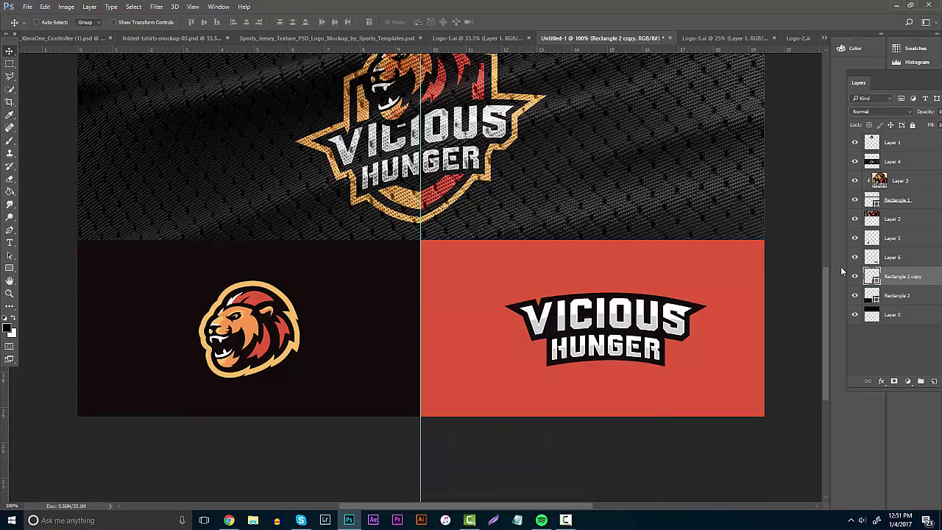
- Fill the rectangle behind the wordmark with the orange f79947 sampled from the lion's face
double_click(873, 276)
left_click(247, 322)
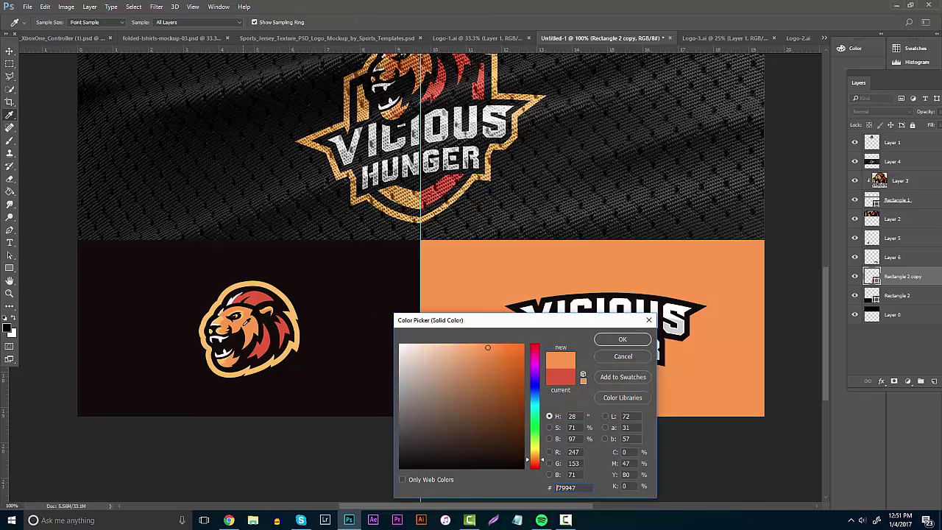
left_click(621, 339)
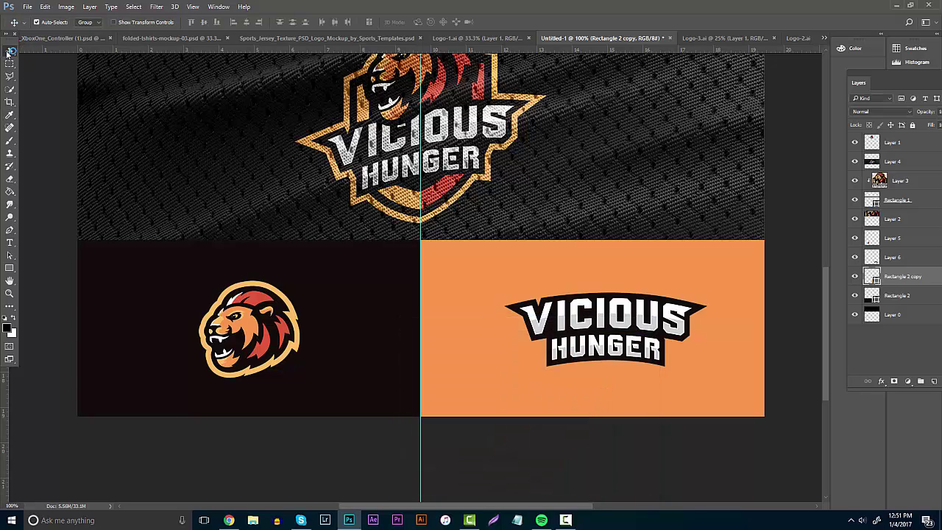
- Hide the guides and review the whole presentation layout
key("ctrl+h")
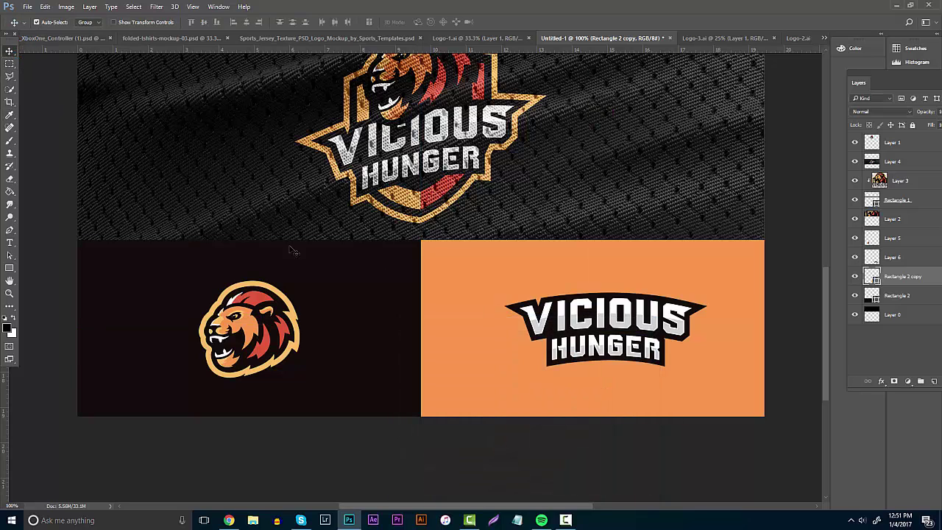
left_click(14, 293)
left_click(372, 286)
left_click(376, 282)
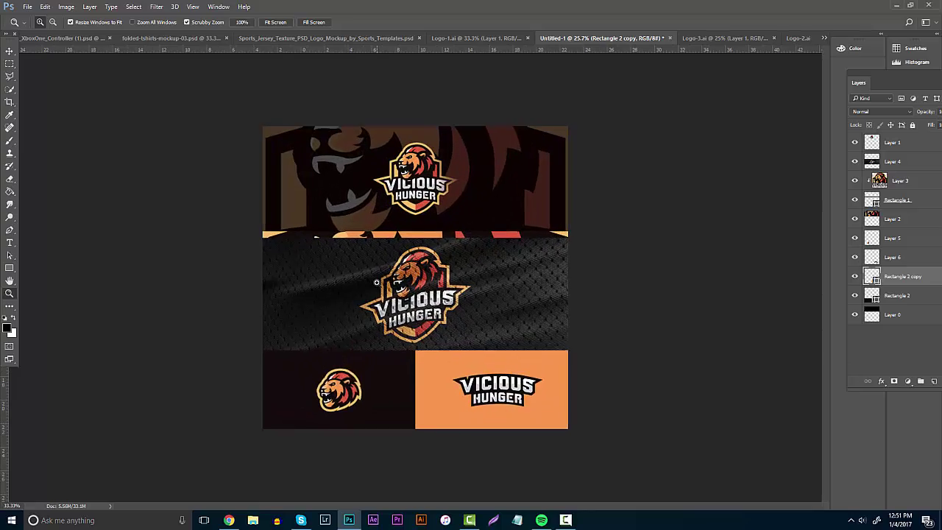
left_click(421, 368)
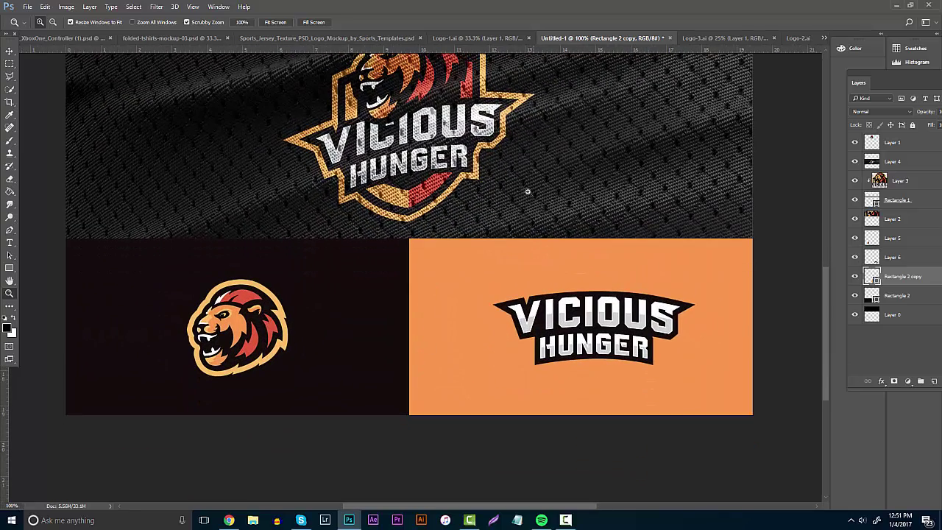
- Copy the full logo from Logo-1.ai into the PUT DESIGN group of the Xbox controller mockup so it covers the shell
left_click(195, 40)
left_click(57, 37)
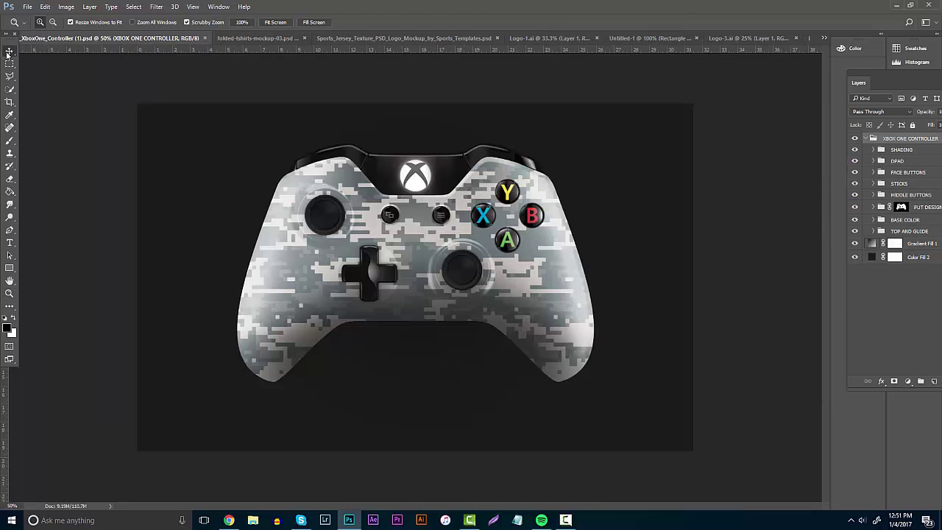
key("v")
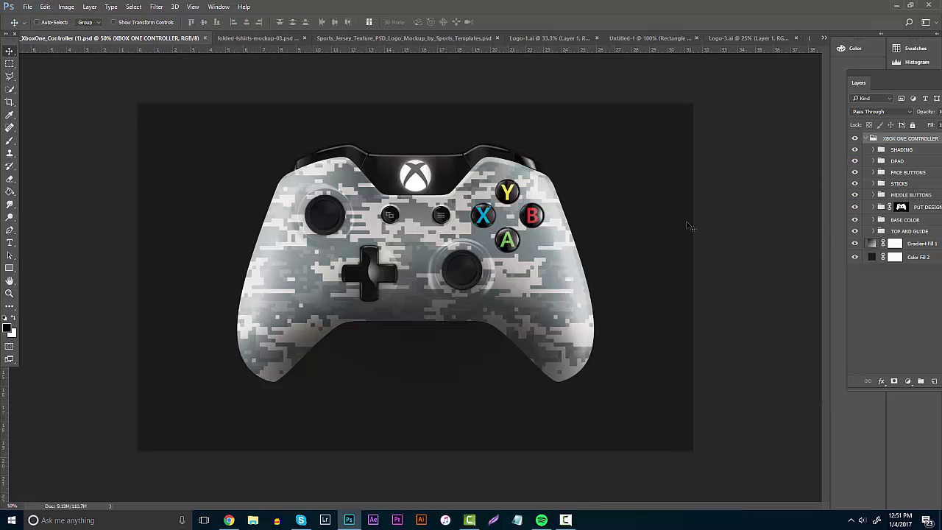
left_click(872, 207)
left_click(651, 37)
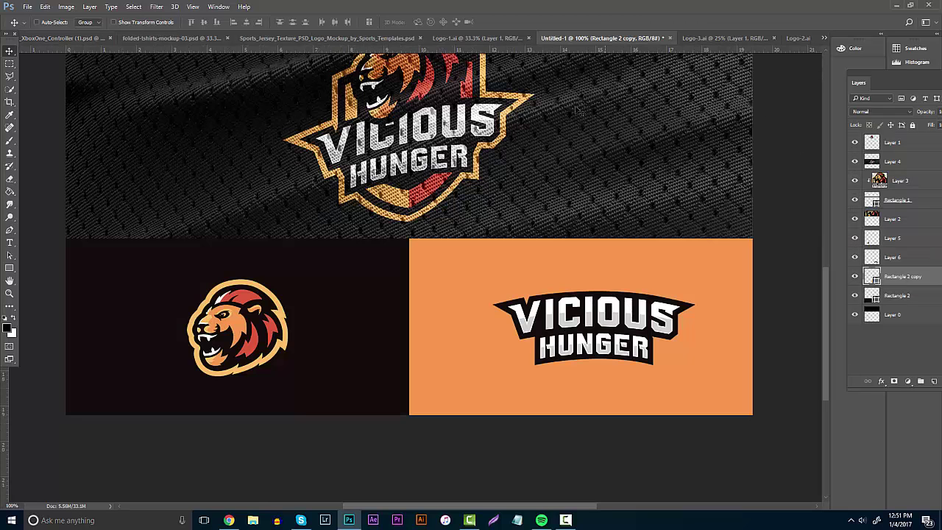
left_click(493, 36)
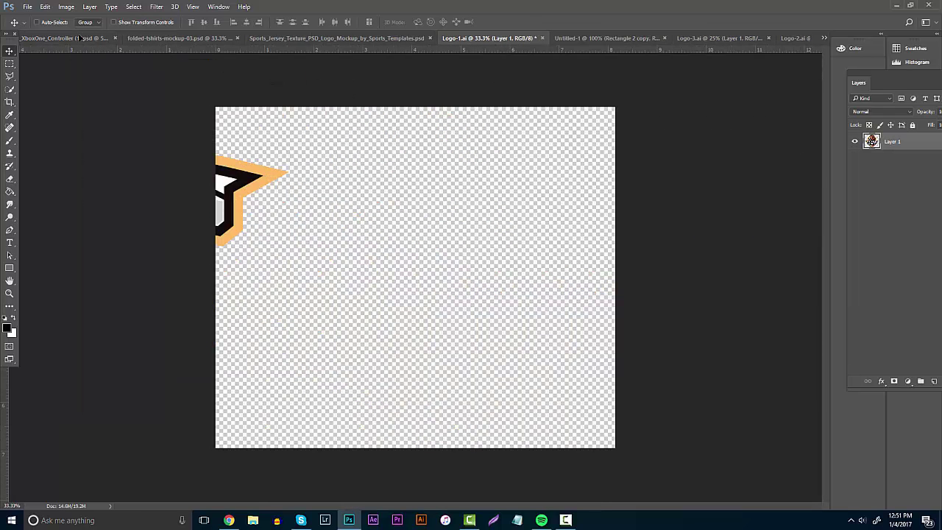
left_click(99, 39)
left_click_drag(99, 46, 418, 164)
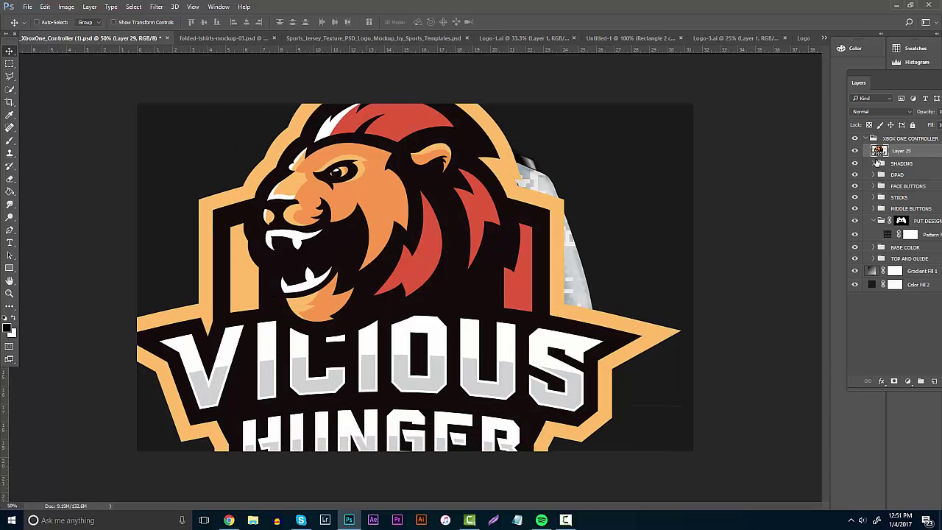
left_click_drag(908, 153, 899, 229)
mouse_move(507, 213)
left_mouse_down()
mouse_move(537, 195)
mouse_move(516, 201)
left_mouse_up()
- Add a new layer between the logo and the camouflage pattern fill and fill it with black
left_click(918, 235)
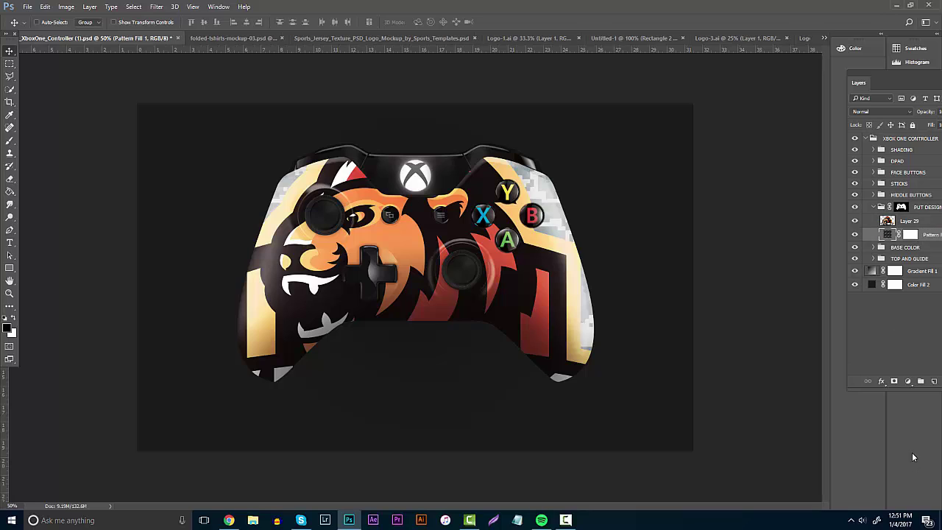
left_click(936, 382)
left_click(9, 191)
left_click(177, 211)
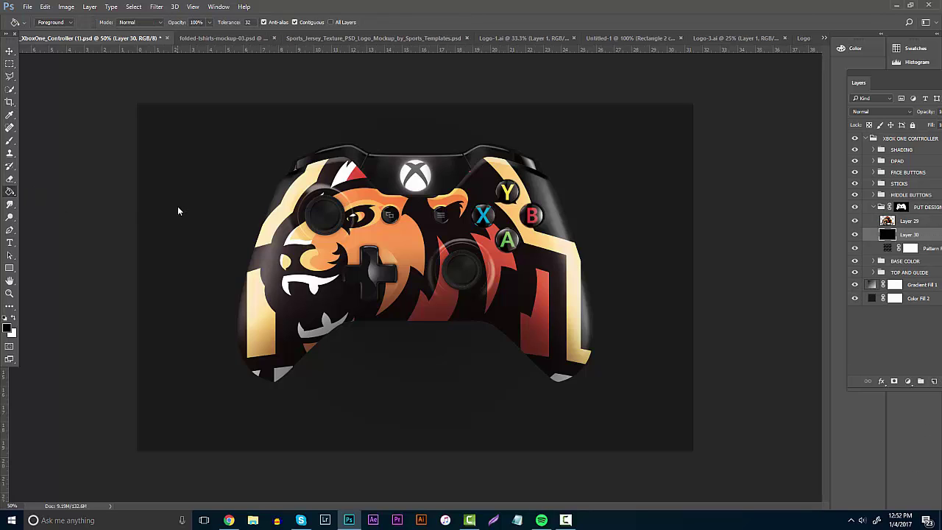
- Move the logo layer up on the controller so the lion's open jaws sit around the left stick and D-pad
left_click(917, 222)
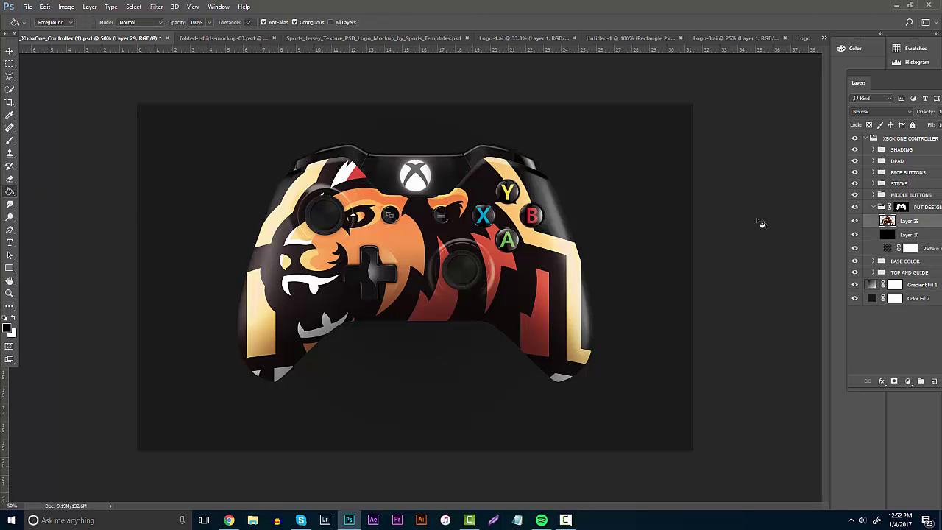
left_click(9, 51)
left_click_drag(164, 116, 356, 149)
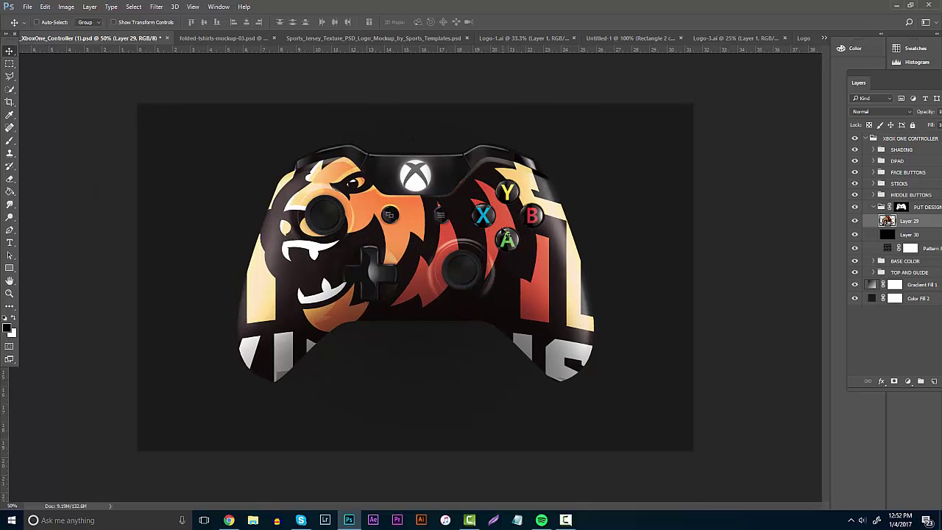
- Add a new layer above Gradient Fill 1 and fill it with black as the controller's background
left_click(915, 309)
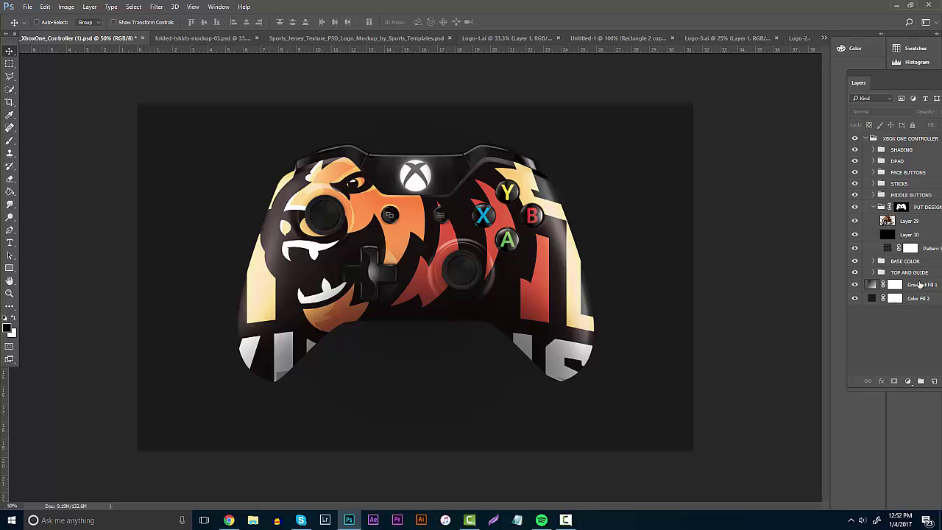
left_click(854, 298)
left_click(854, 298)
left_click(919, 284)
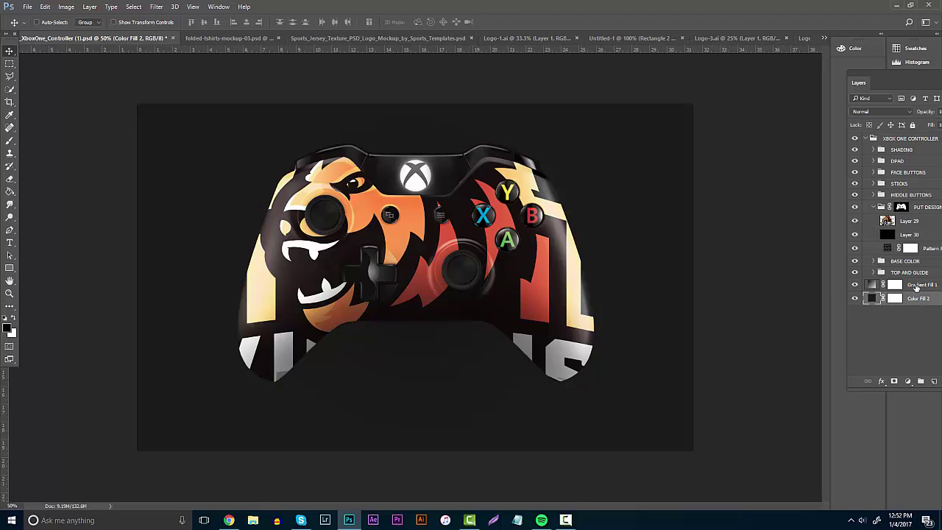
left_click(928, 382)
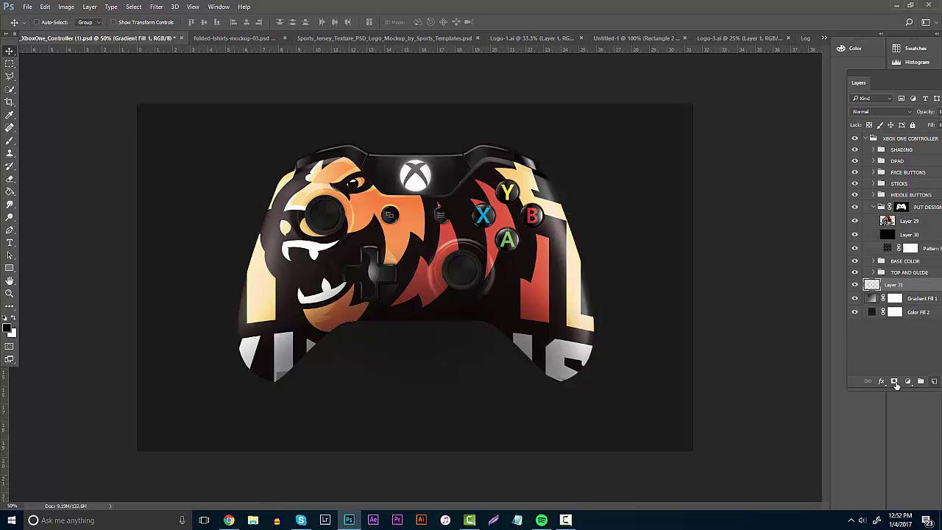
left_click(9, 191)
left_click(183, 205)
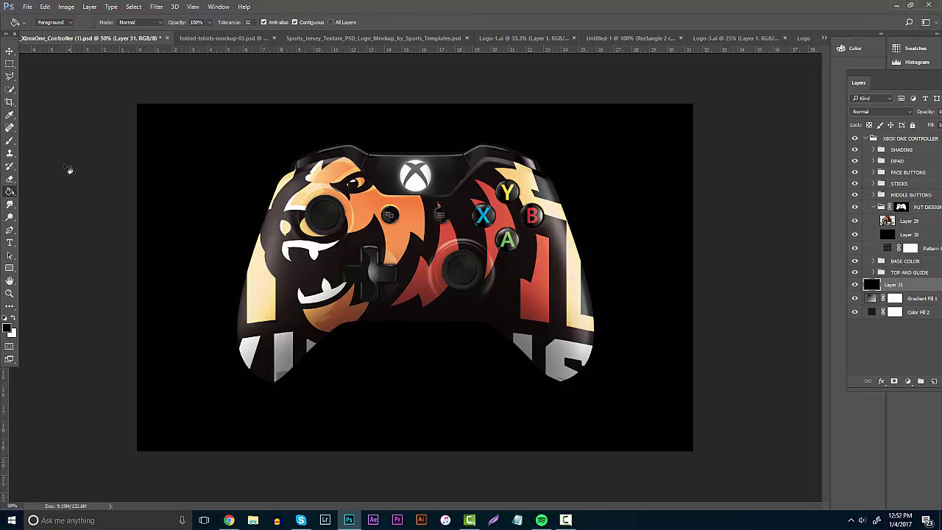
- On a new top layer, paint black with a soft 432 px brush to fade the lower ends of the controller grips
left_click(9, 142)
left_click(51, 22)
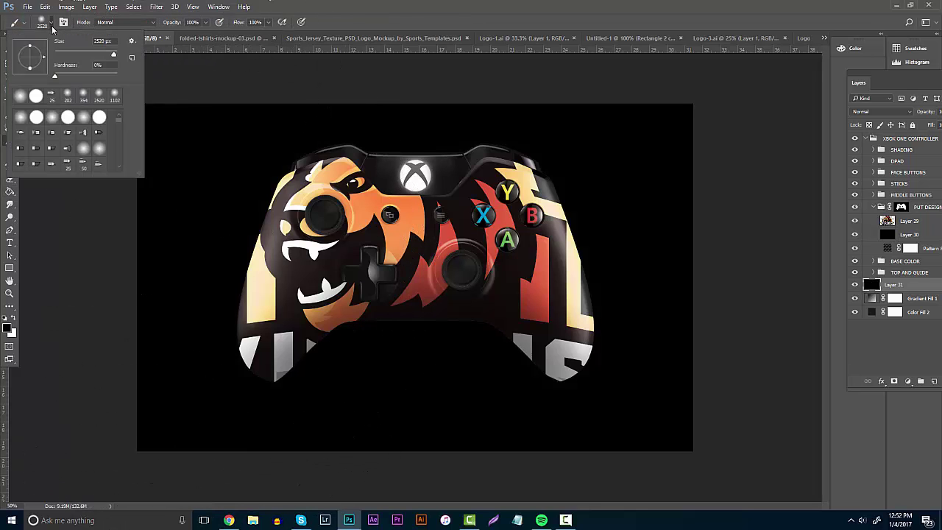
left_click(109, 56)
key("Return")
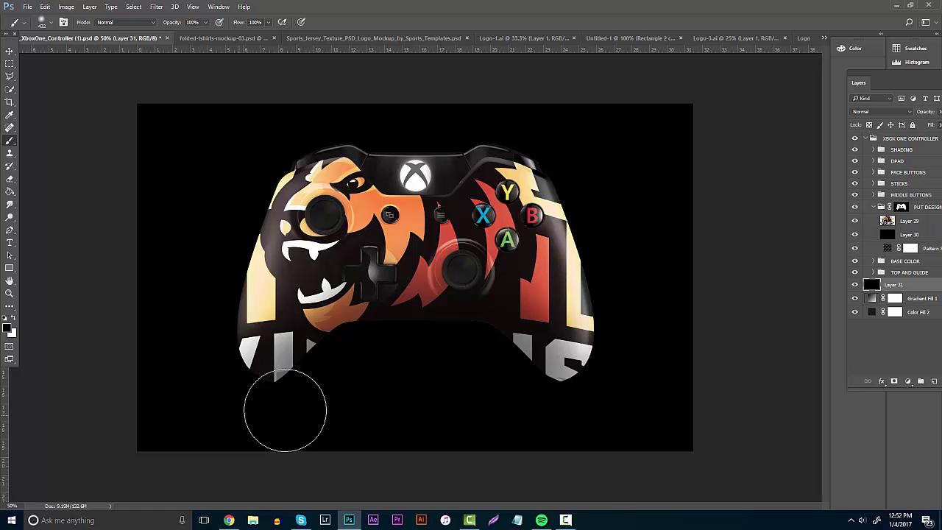
left_click(894, 140)
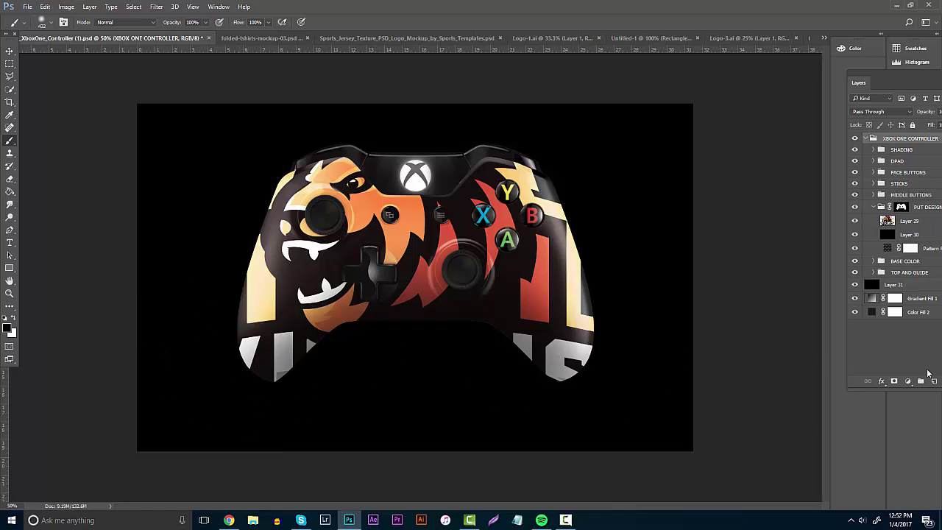
left_click(934, 382)
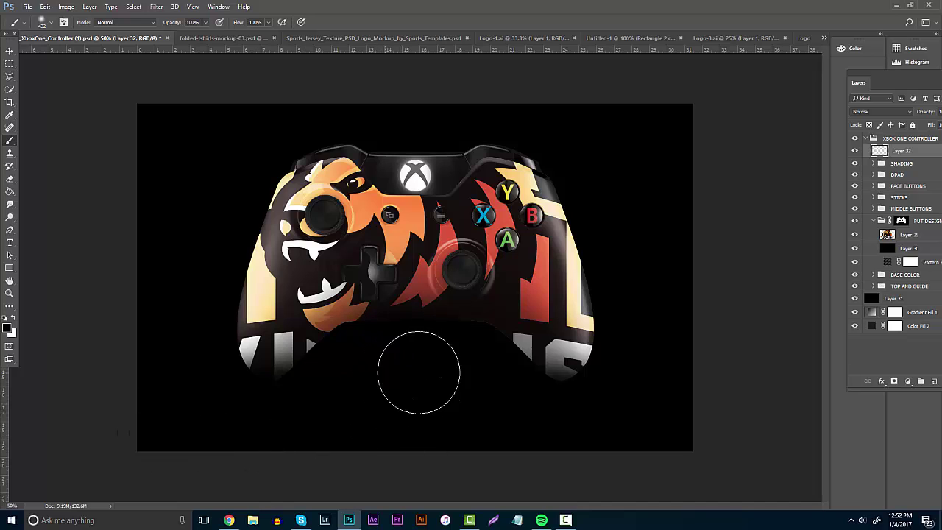
left_click_drag(467, 420, 454, 373)
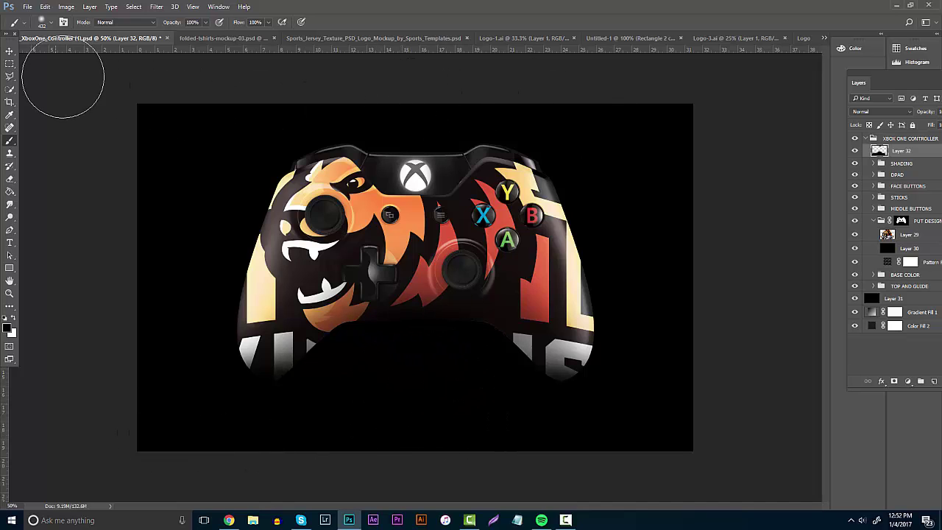
- Group all layers of the controller mockup, duplicate the group and merge the copy into a single layer
left_click(10, 64)
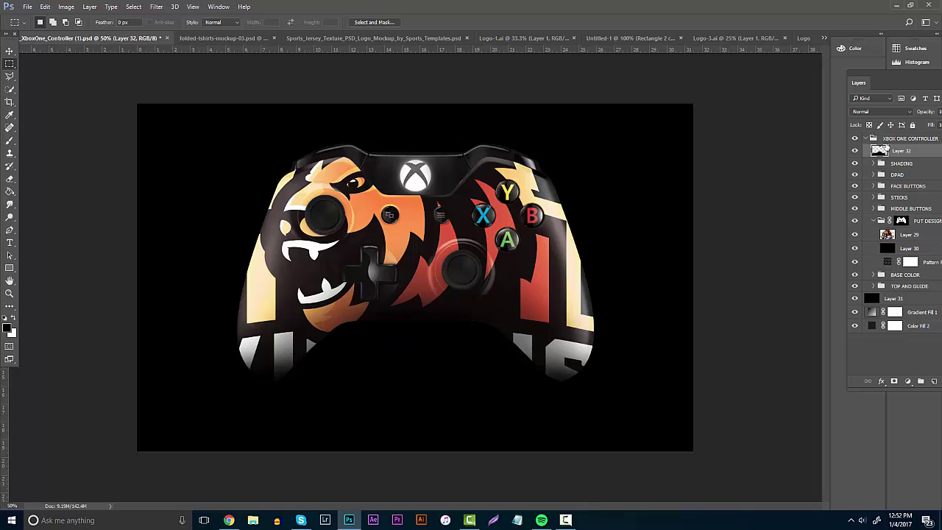
left_click(880, 155, "ctrl")
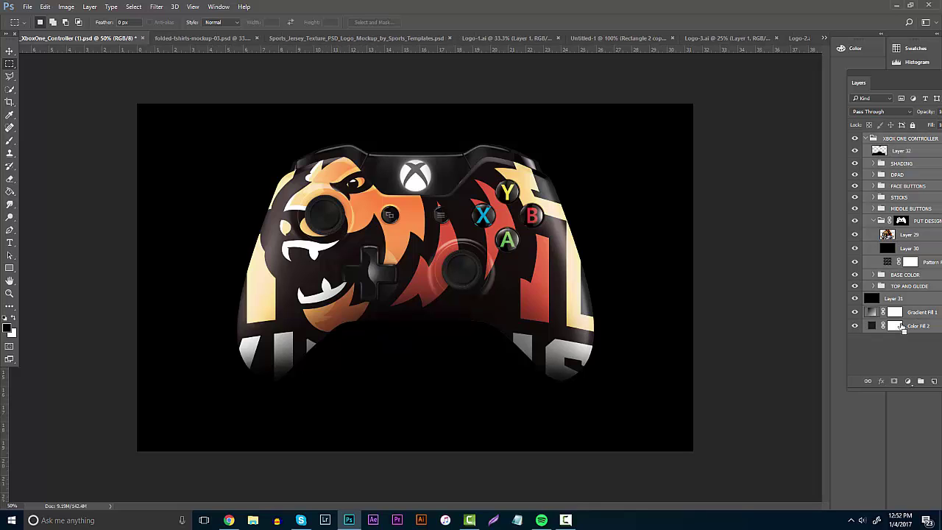
key("ctrl+alt+a")
key("ctrl+g")
key("ctrl+j")
key("ctrl+e")
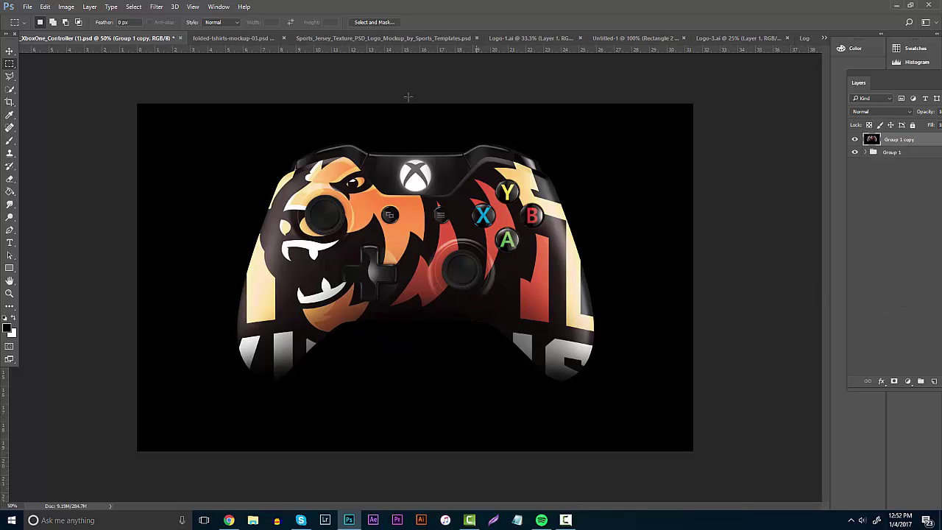
- Copy the merged controller image into Untitled-1 and scale it to the page width directly beneath the two logo columns
key("v")
left_click_drag(345, 153, 380, 305)
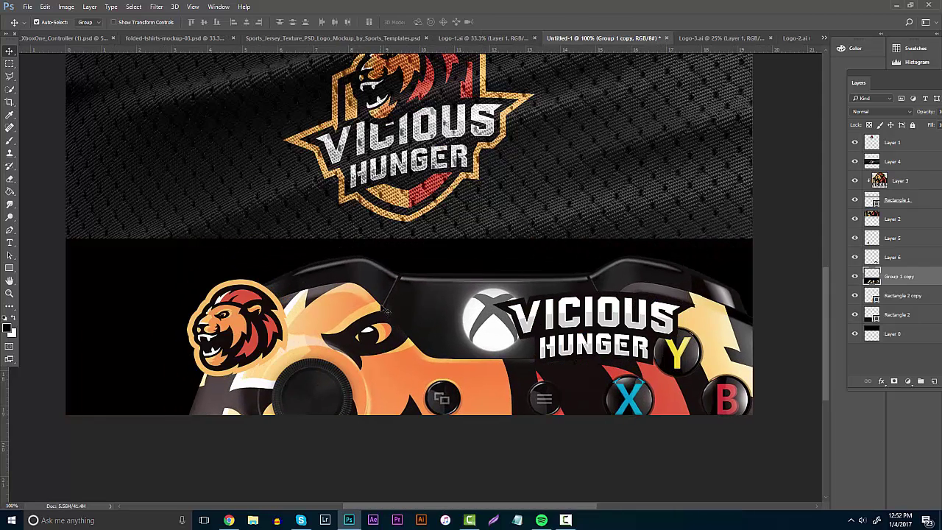
key("ctrl+t")
left_click_drag(164, 255, 408, 237)
left_click_drag(188, 160, 452, 255)
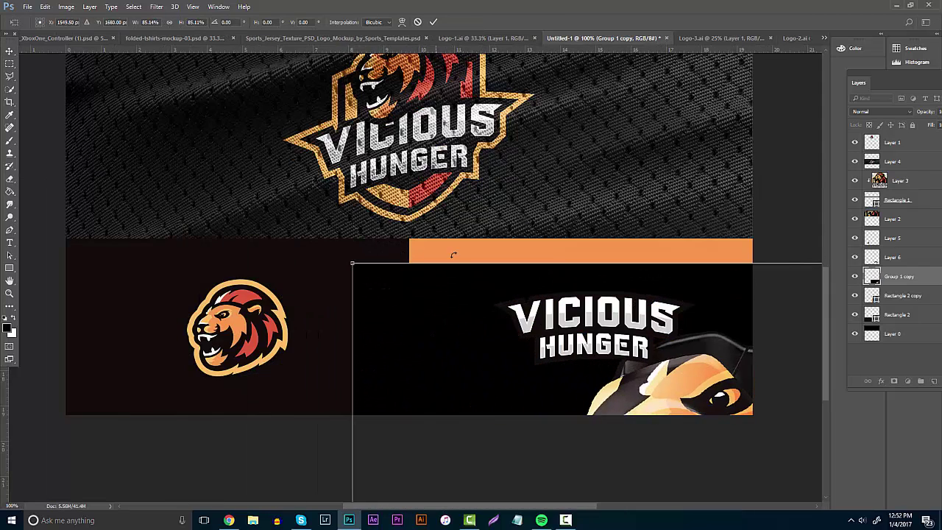
left_click_drag(442, 292, 160, 293)
left_click_drag(81, 271, 167, 398)
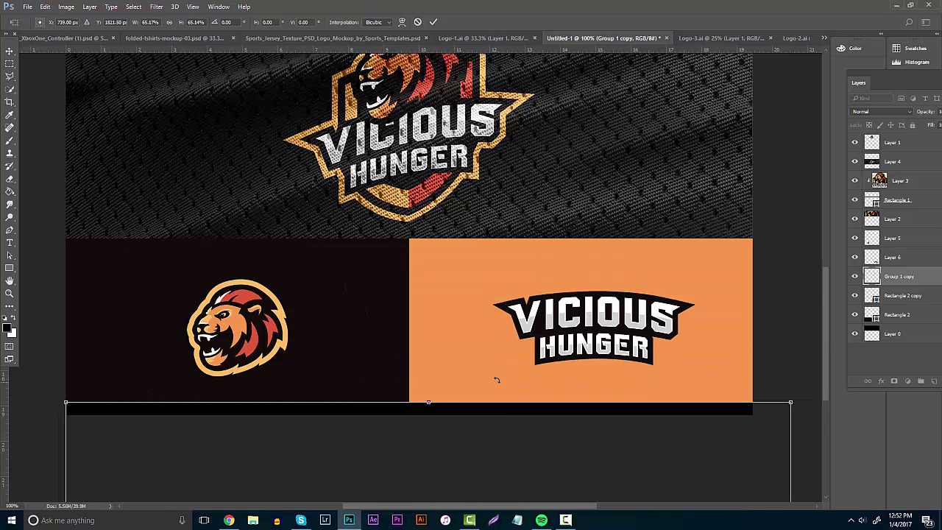
left_click_drag(794, 400, 630, 438)
key("Return")
- Extend the canvas of Untitled-1 downward with the Crop tool to take in the whole controller image
left_click(9, 103)
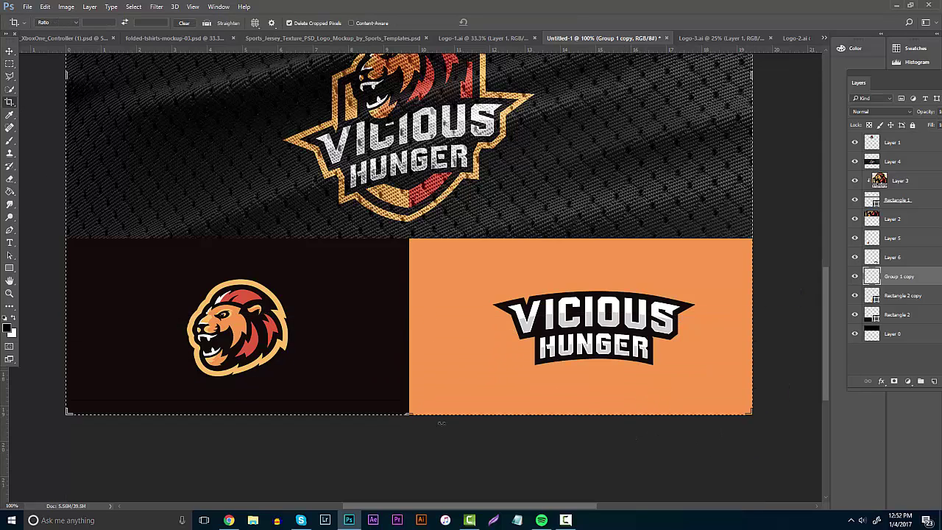
left_click_drag(409, 416, 435, 432)
key("Return")
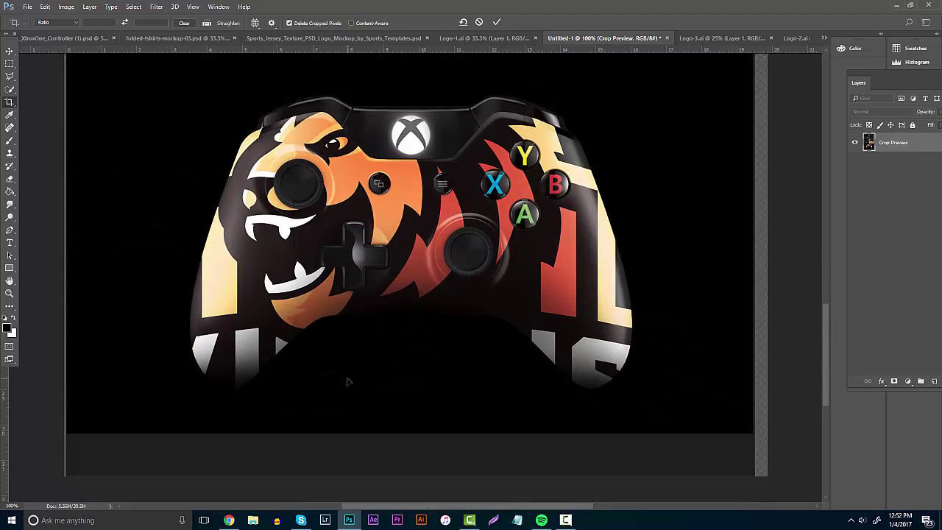
- Add a new layer directly above the controller image and clip it to that image
left_click(9, 294)
left_click_drag(366, 280, 349, 282)
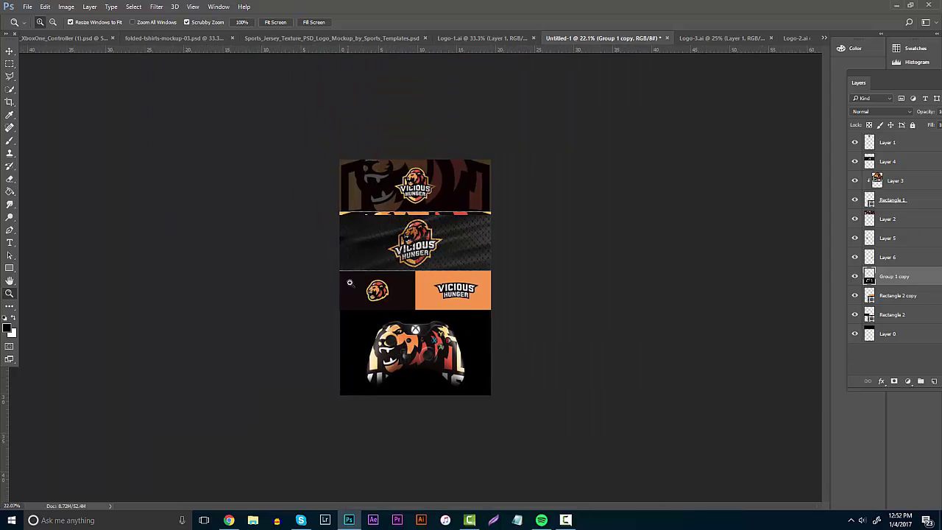
left_click(393, 281)
left_click(394, 283)
left_click(395, 283)
left_click(406, 289, "alt")
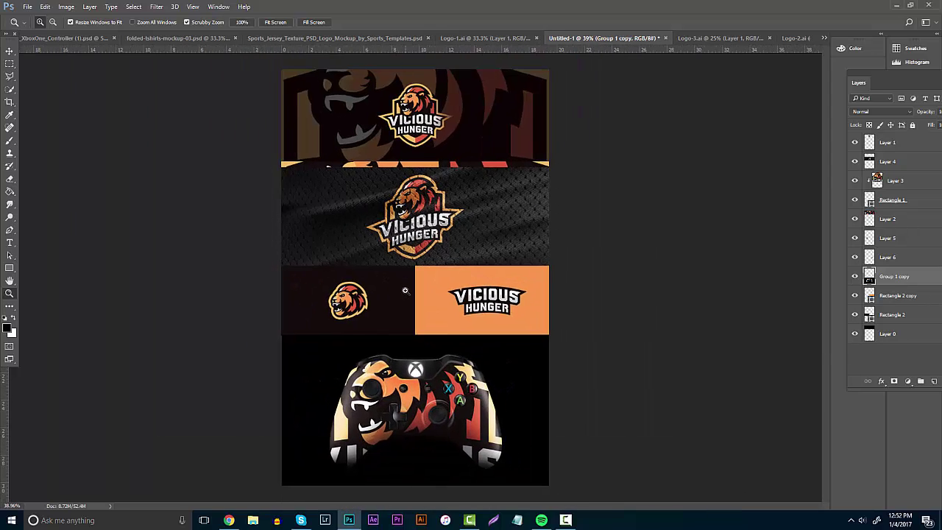
left_click(407, 288)
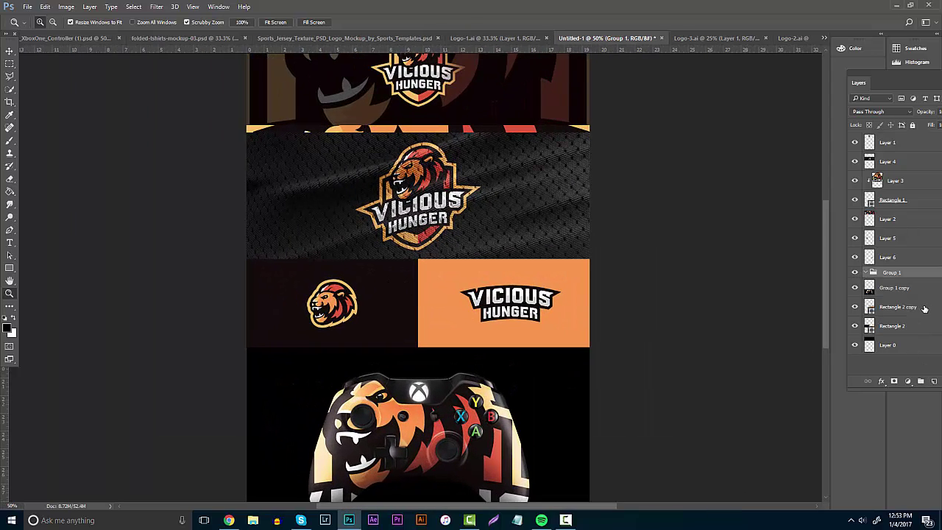
left_click(933, 381)
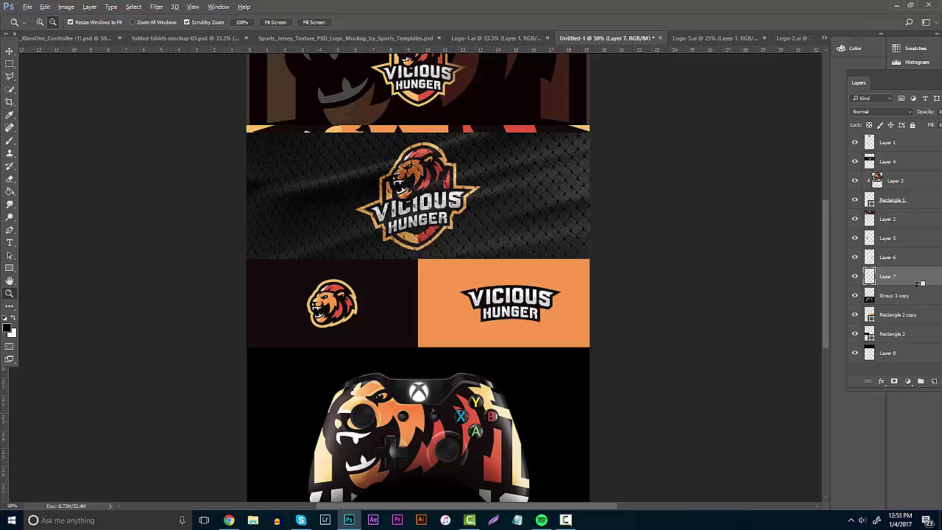
left_click(918, 282, "alt")
- Paint a soft white glow at the upper centre of the controller section with a 1102 px brush
left_click(9, 140)
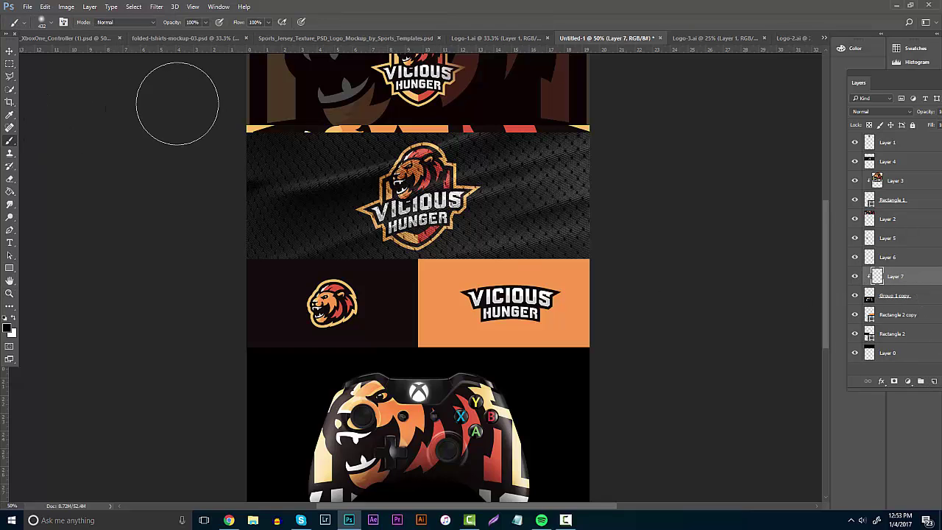
left_click(50, 23)
left_click_drag(108, 54, 113, 54)
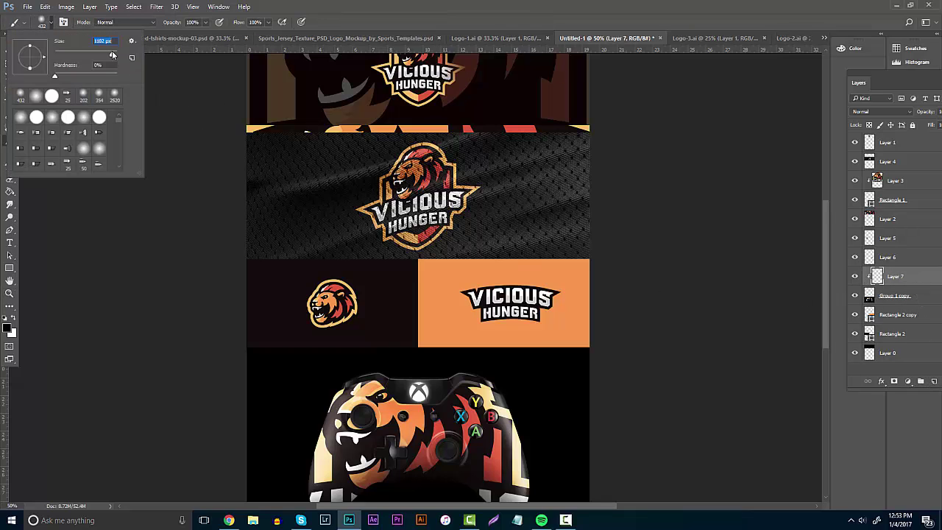
left_click(17, 318)
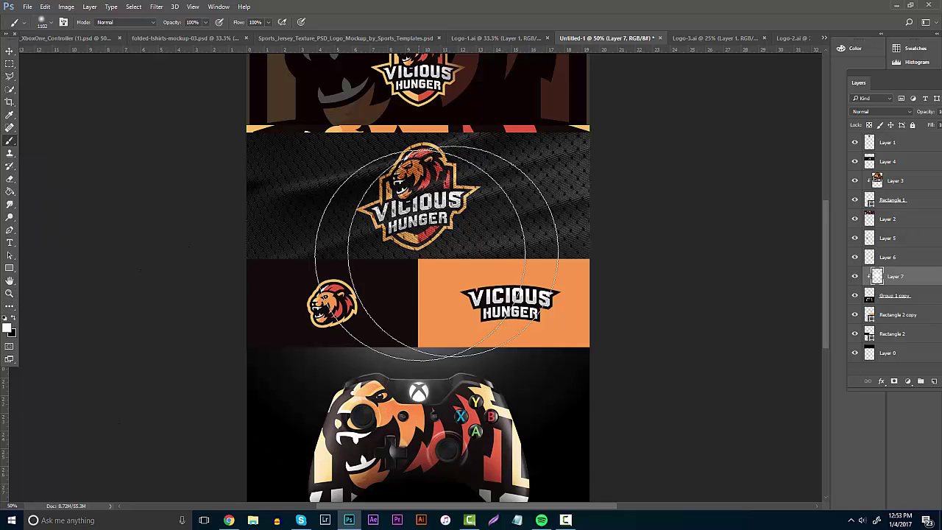
- Lower the opacity of the glow layer to 62%
left_click_drag(889, 83, 817, 81)
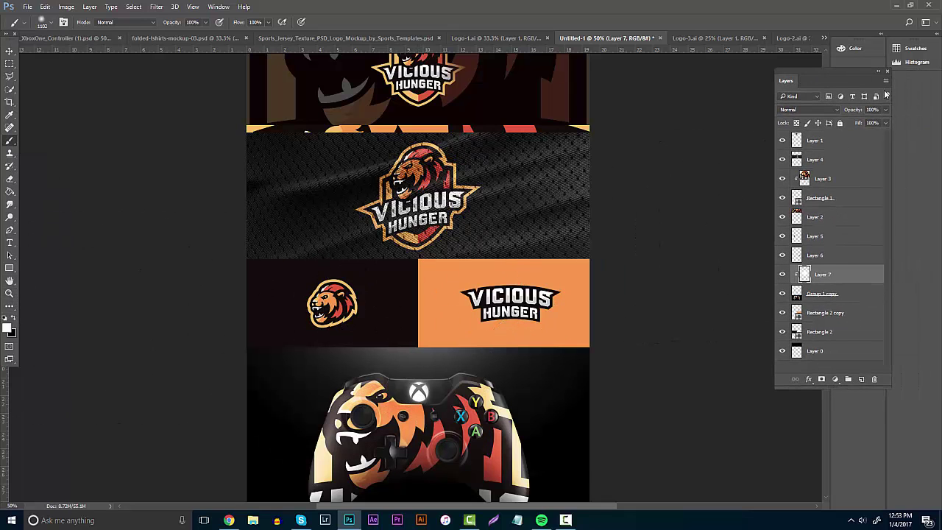
left_click(885, 109)
left_click_drag(883, 123, 869, 123)
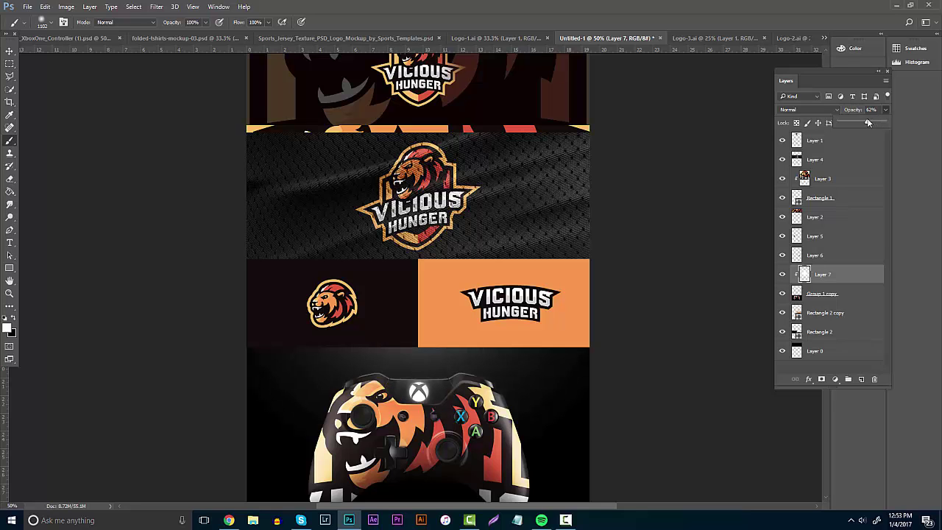
key("v")
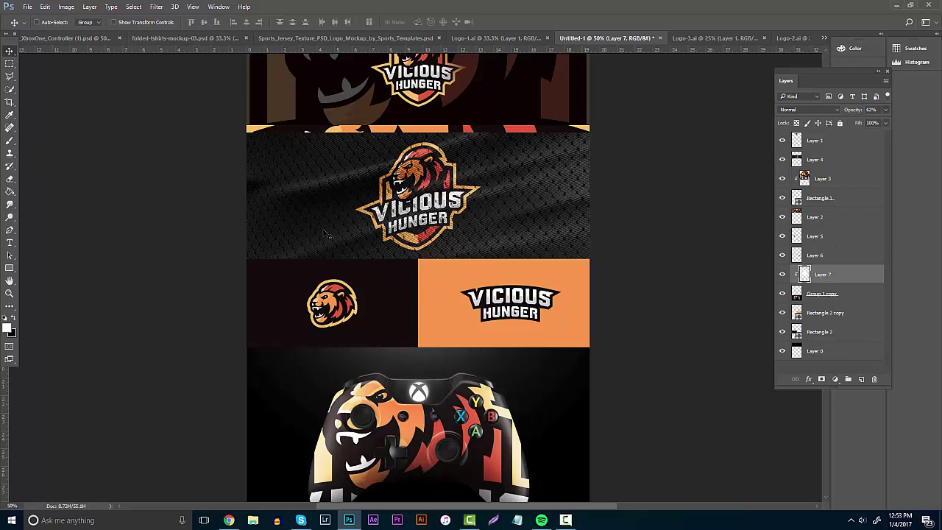
- Open the Logo Illustrator file from the ViciousHunger folder inside Clients on Hard Drive (D:), closing the file browser once it launches
scroll(329, 231, "up", 2)
scroll(335, 237, "down", 2)
left_click(253, 520)
left_click(388, 196)
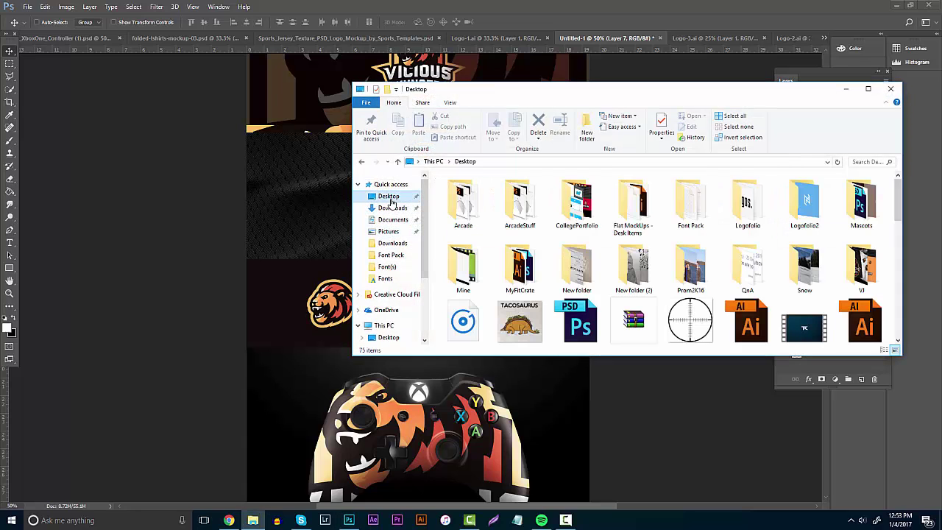
scroll(388, 309, "down", 2)
scroll(388, 327, "down", 1)
left_click(389, 329)
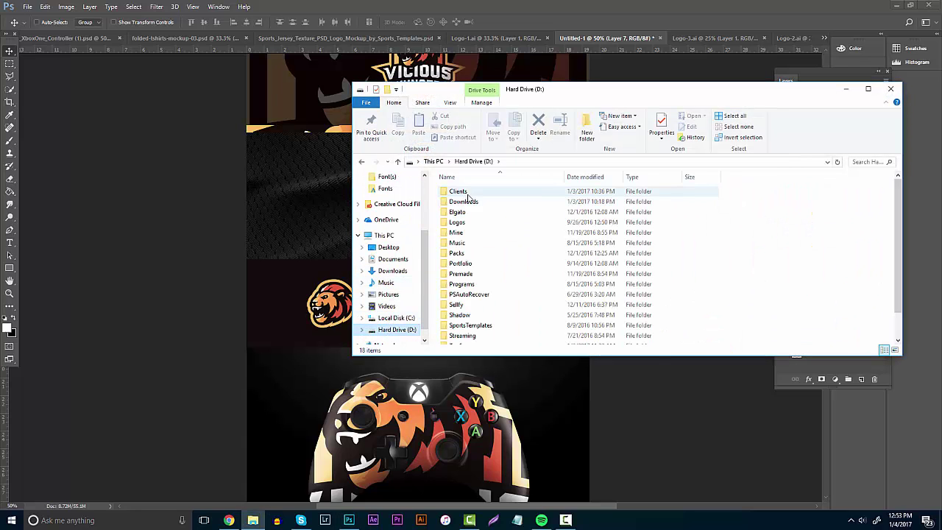
double_click(467, 193)
left_click(474, 221)
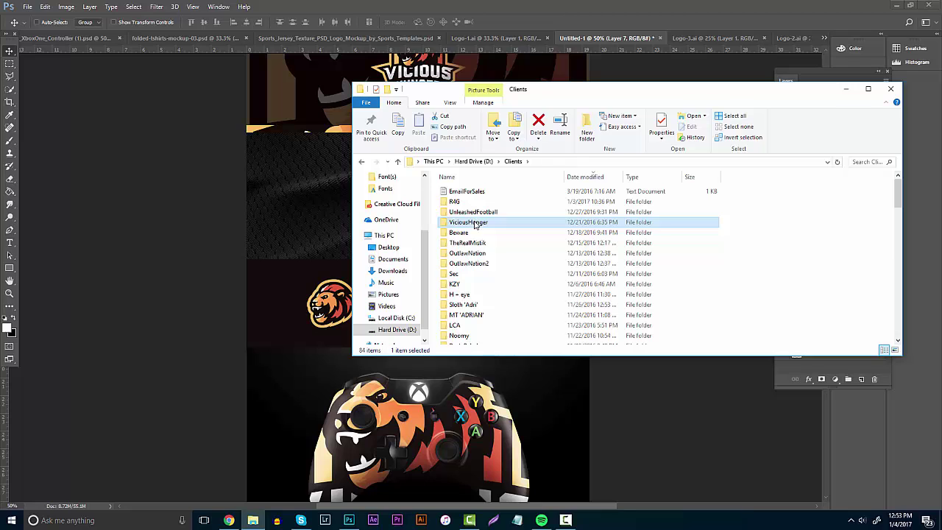
double_click(475, 223)
left_click(598, 212)
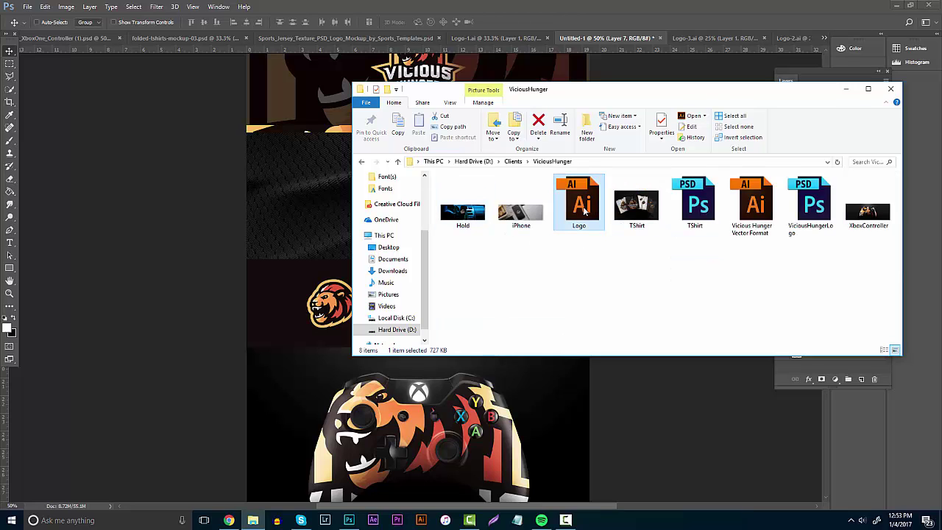
double_click(586, 211)
left_click(890, 88)
- Switch to the browser and review the mockup sections of the Opulent eSports brand identity project on Behance, returning to the profile page
left_click(898, 5)
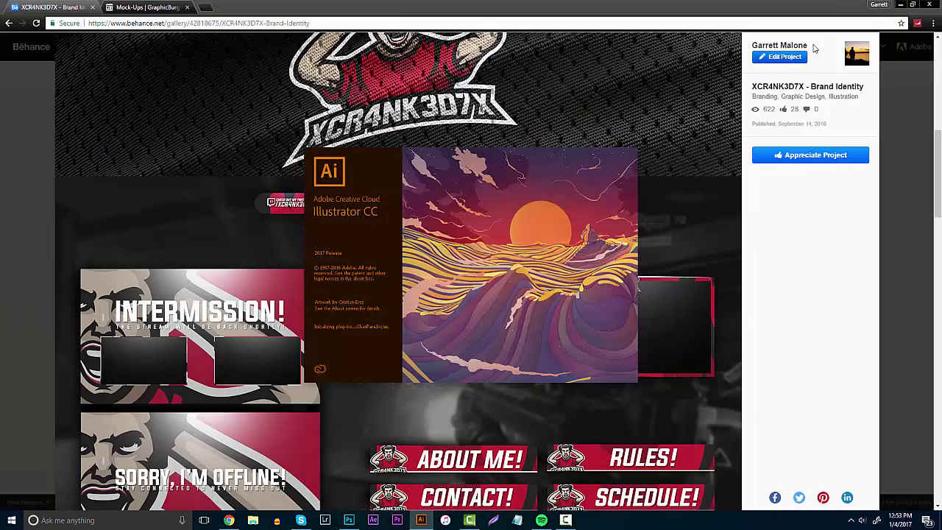
left_click(10, 106)
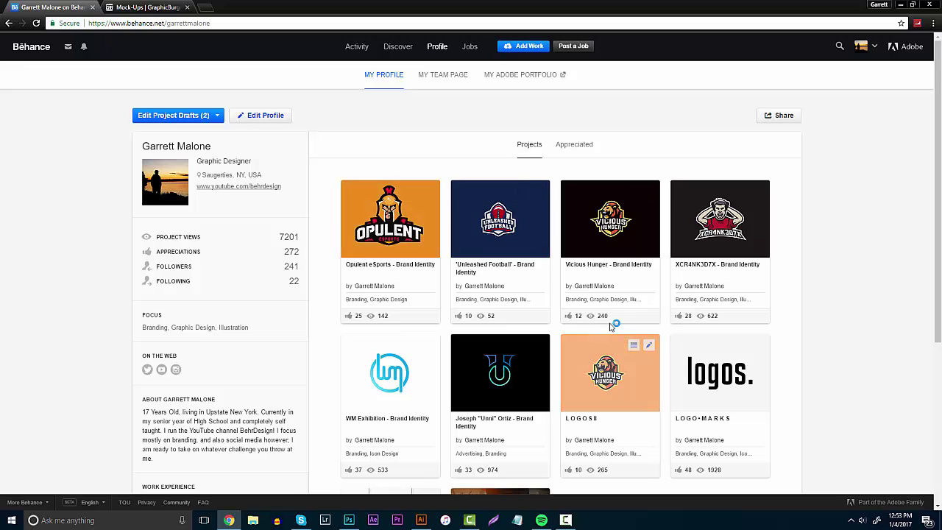
left_click(364, 218)
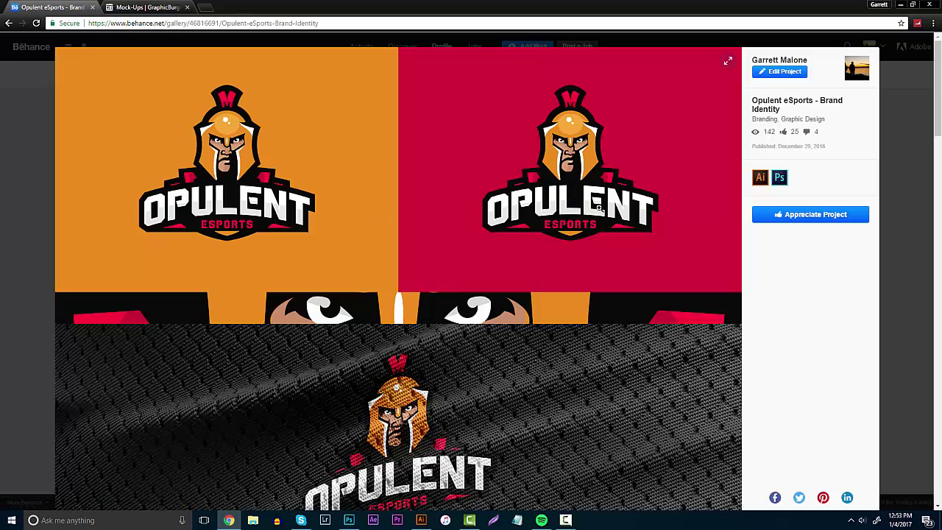
key("alt+Tab")
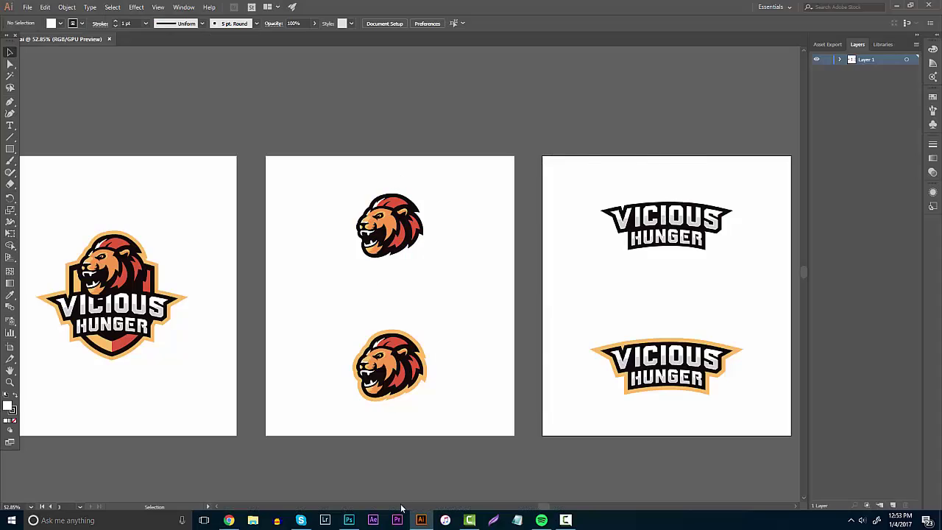
key("alt+Tab")
scroll(396, 280, "down", 5)
scroll(429, 213, "up", 1)
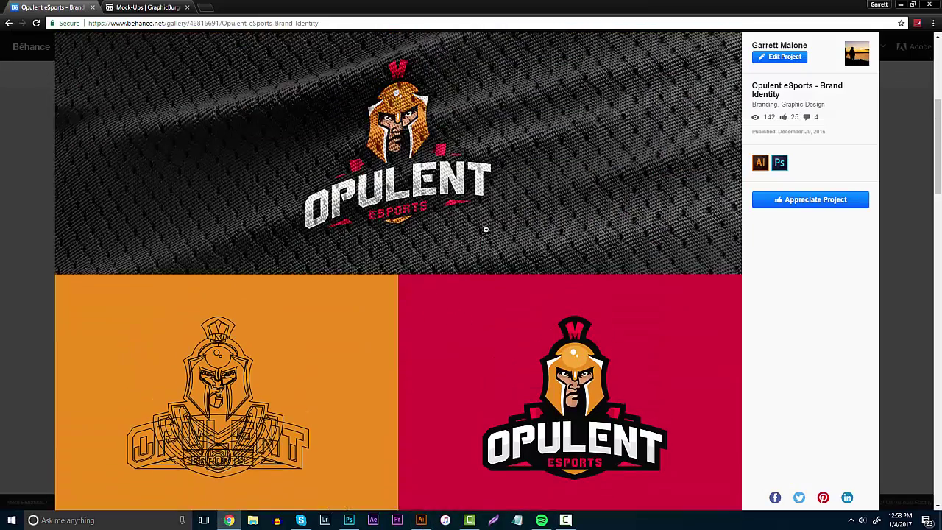
scroll(362, 197, "down", 4)
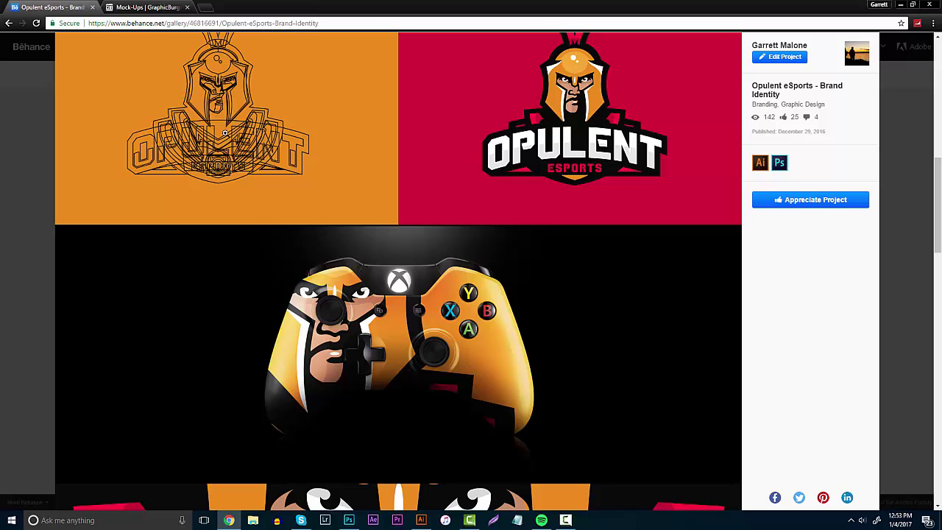
scroll(457, 177, "down", 3)
scroll(625, 274, "down", 3)
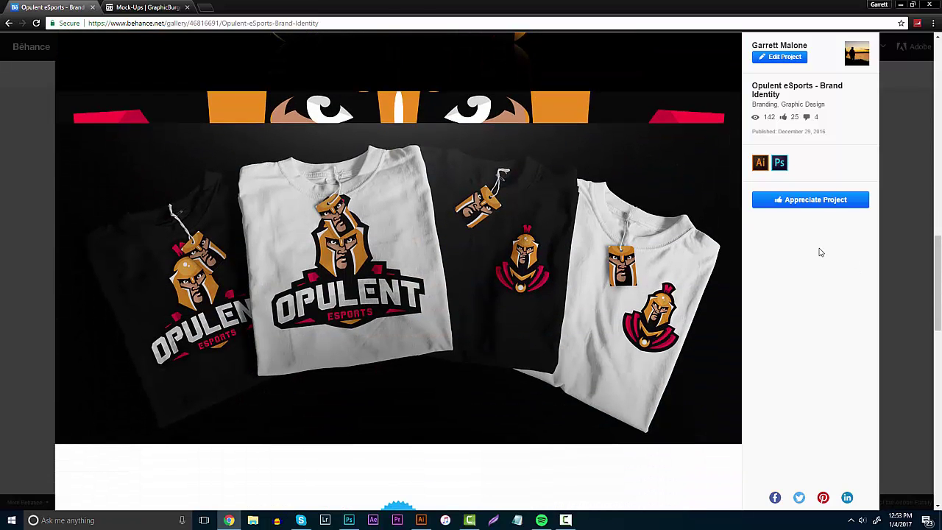
scroll(821, 252, "up", 4)
left_click(36, 160)
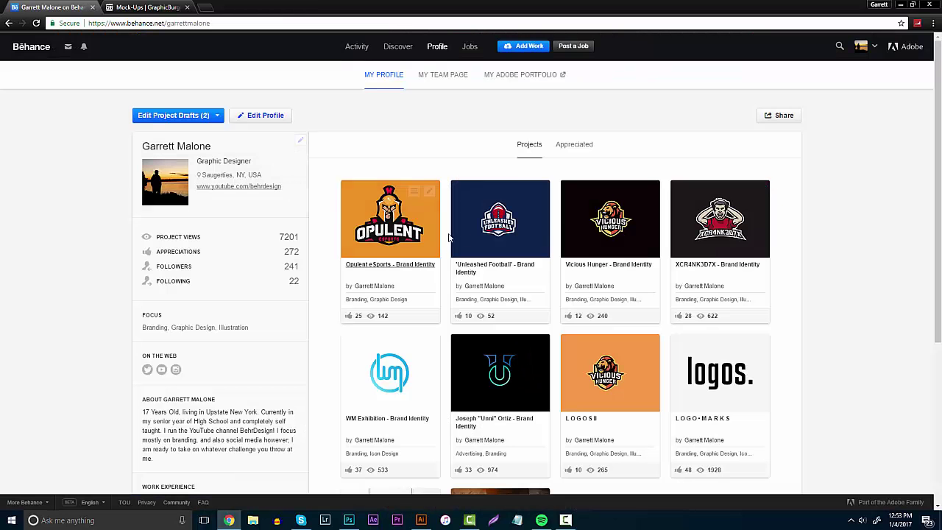
- Switch to Illustrator and turn the full Vicious Hunger badge logo into line art with no fill and a 2 pt stroke
left_click(229, 520)
left_click(414, 512)
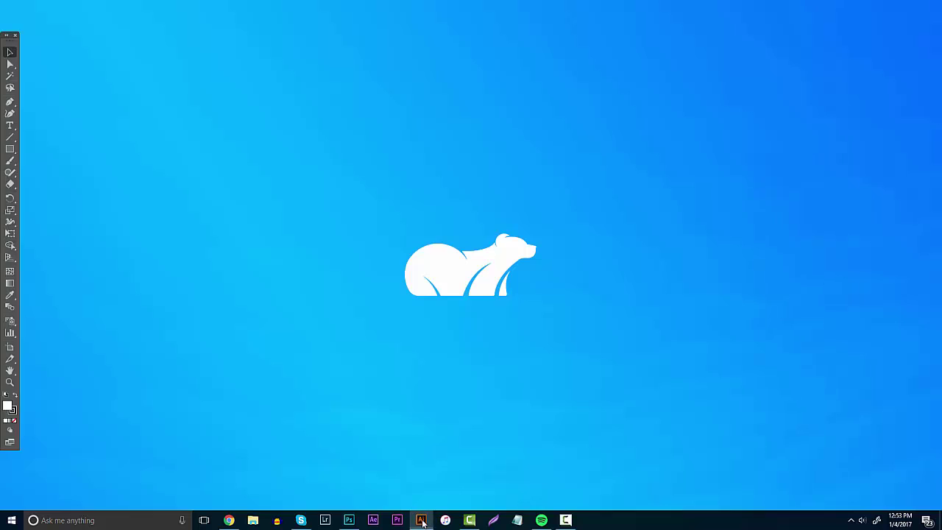
left_click(9, 382)
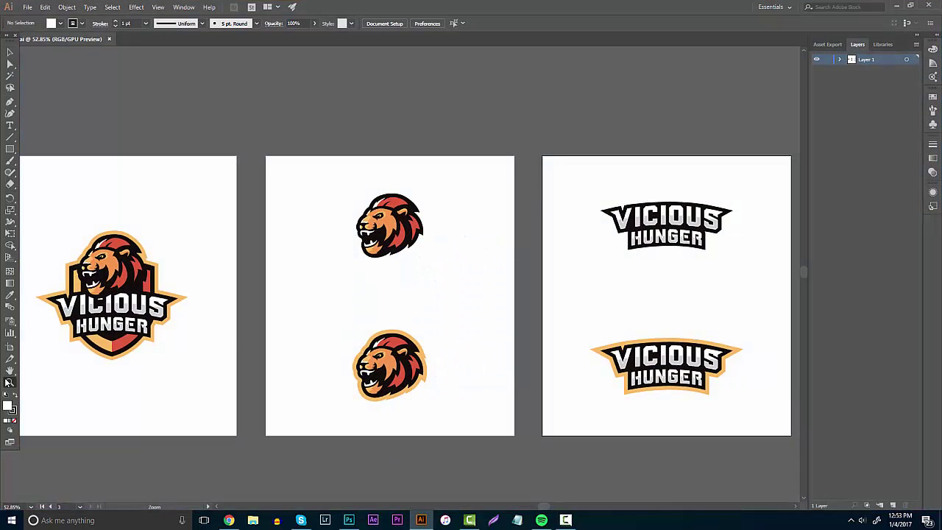
left_click_drag(265, 337, 213, 345)
left_click_drag(124, 309, 181, 287)
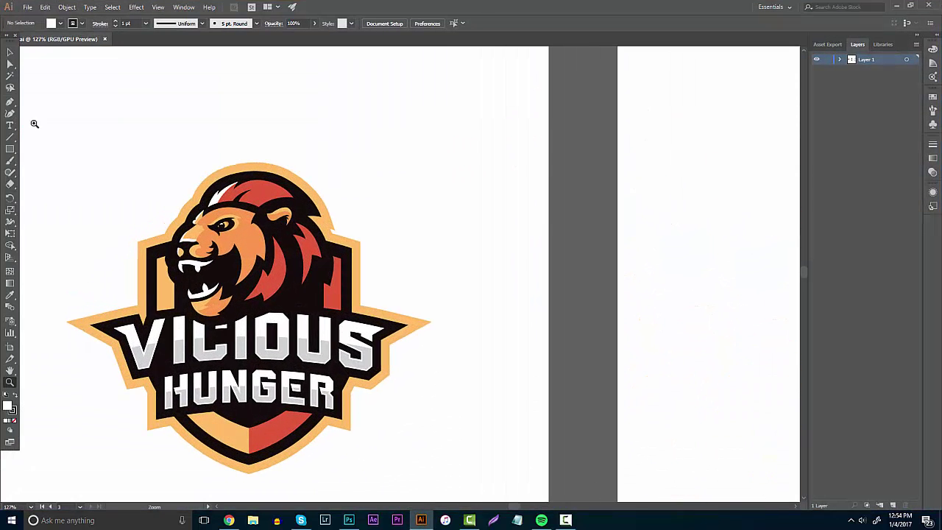
left_click(9, 52)
left_click_drag(77, 110, 479, 479)
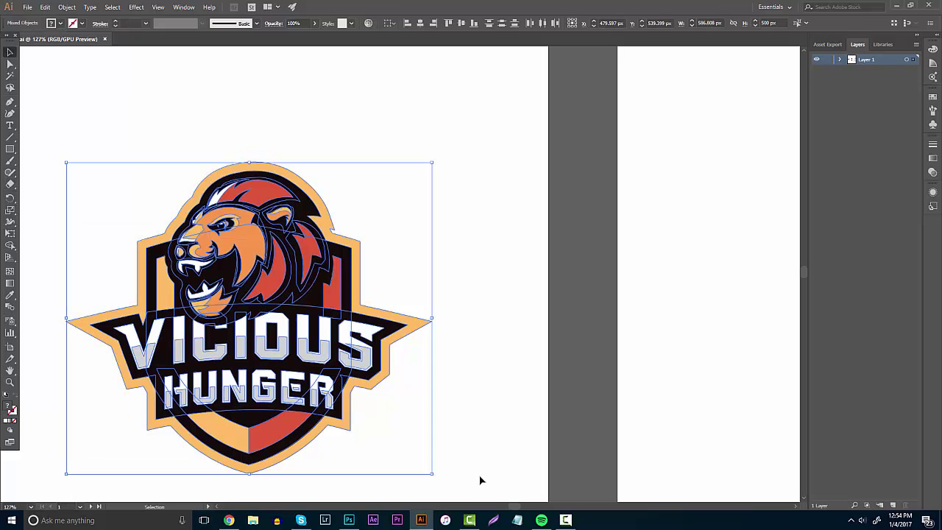
scroll(398, 378, "down", 1)
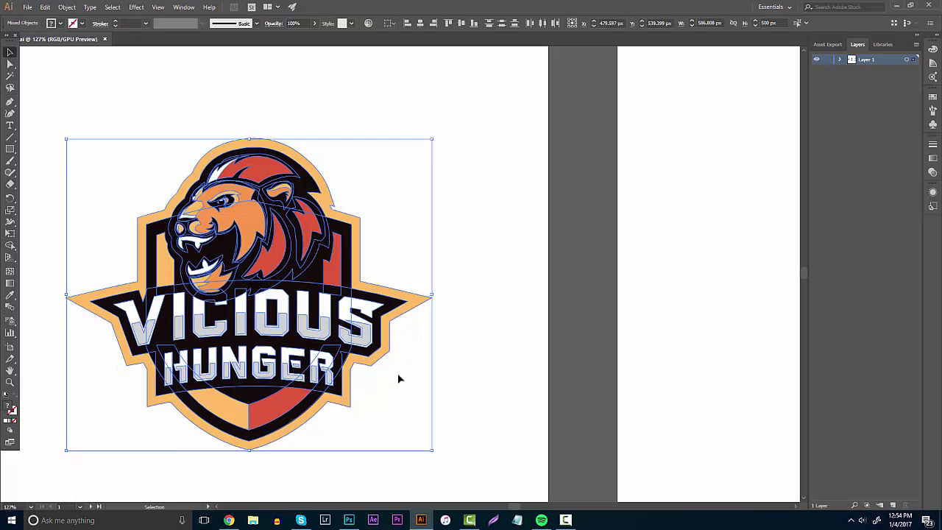
left_click(60, 24)
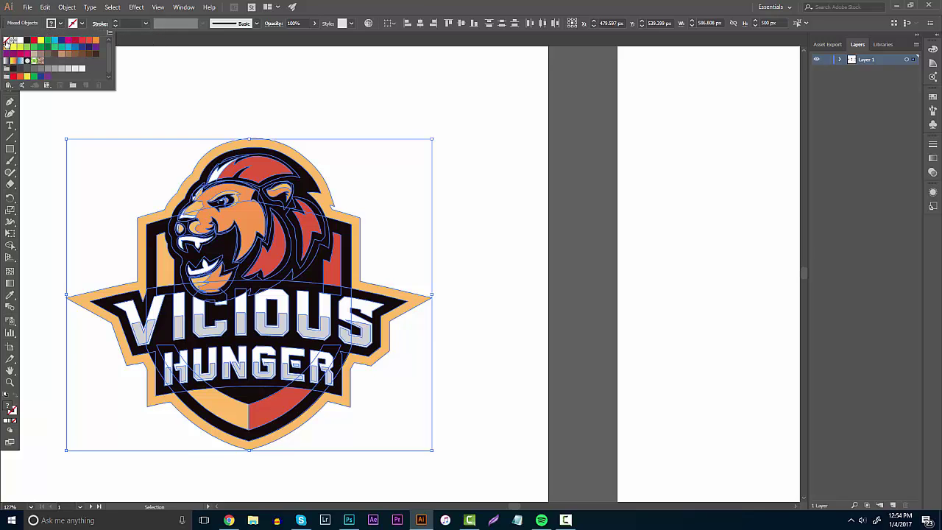
left_click(6, 42)
left_click(114, 21)
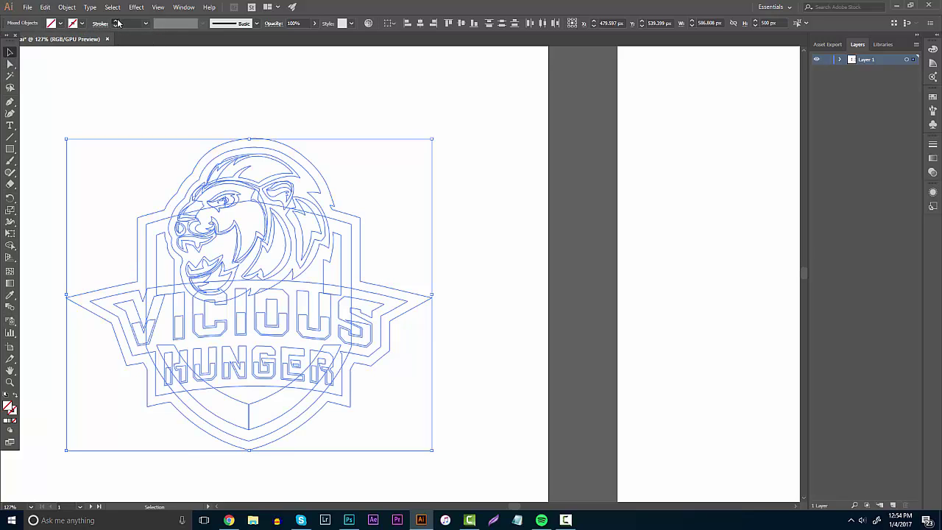
left_click(142, 108)
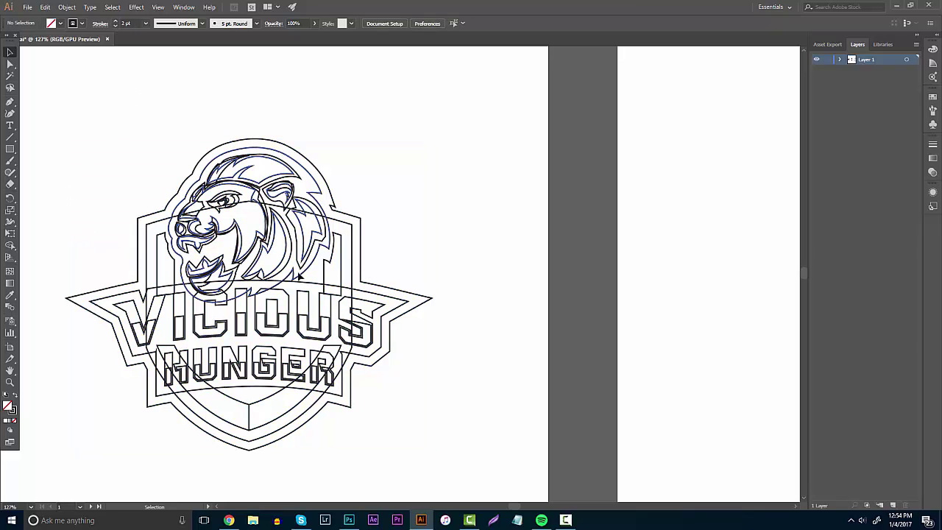
- Turn the lower, orange-outlined lion head on the second artboard into line art with no fill and a 2 pt stroke
left_click(10, 381)
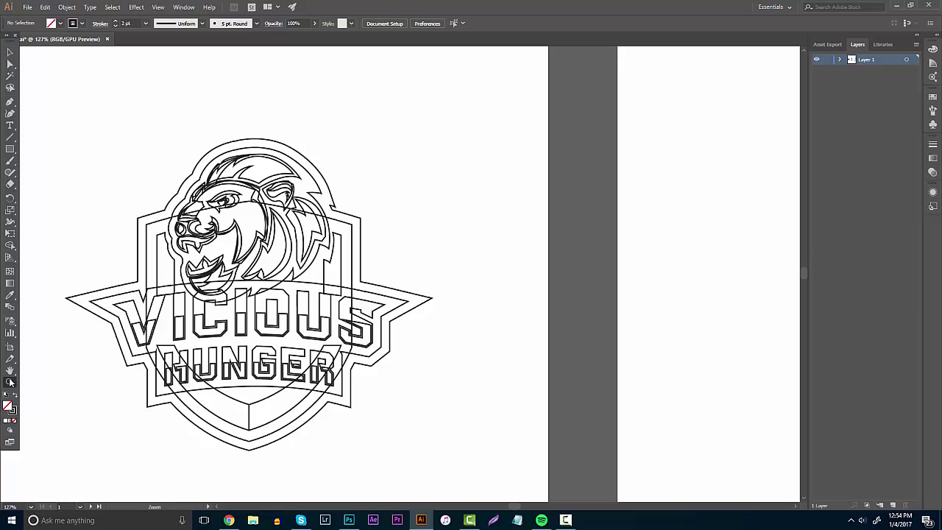
left_click_drag(323, 338, 163, 327)
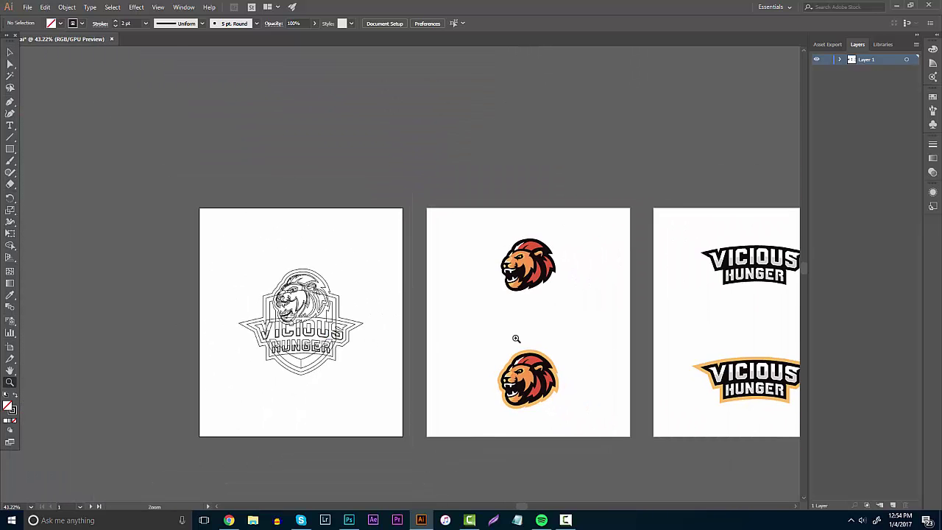
left_click_drag(518, 338, 614, 346)
scroll(614, 346, "down", 1)
left_click(9, 52)
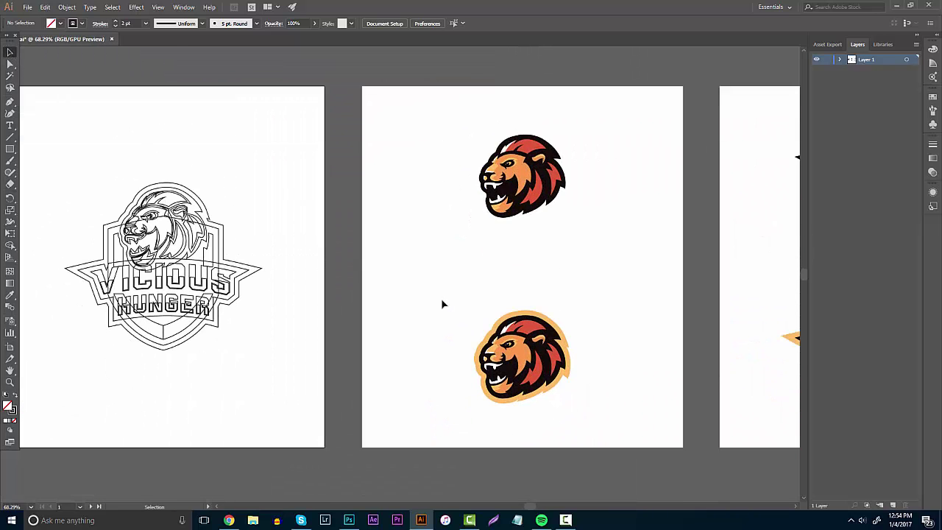
left_click_drag(439, 298, 618, 421)
left_click(61, 24)
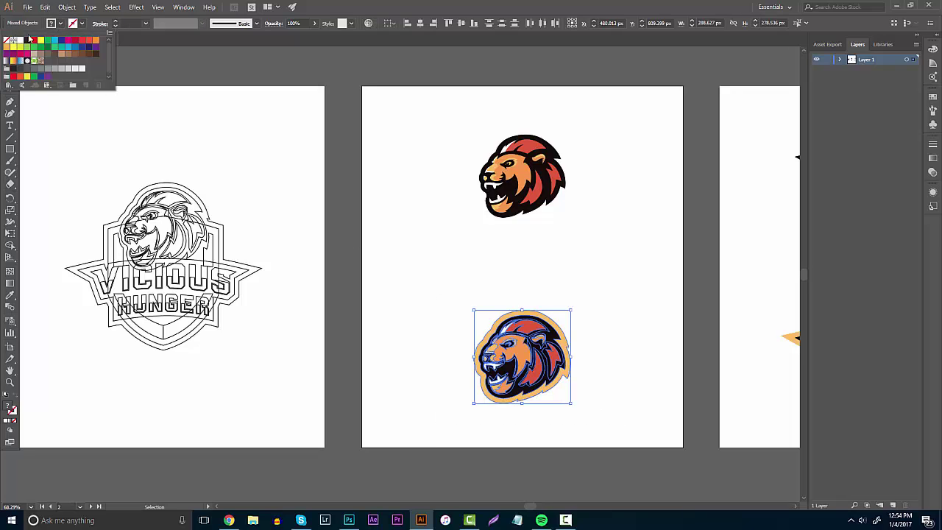
left_click(6, 40)
left_click(130, 23)
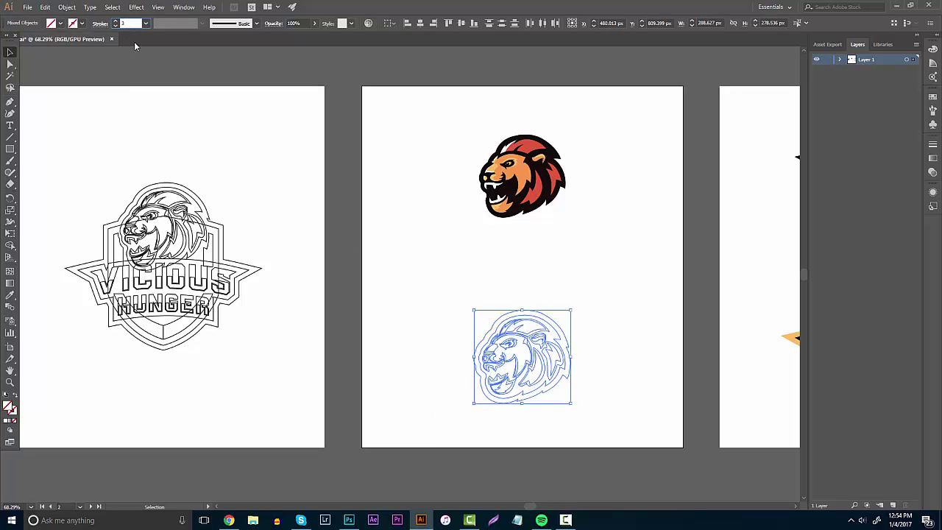
type("2")
left_click(164, 63)
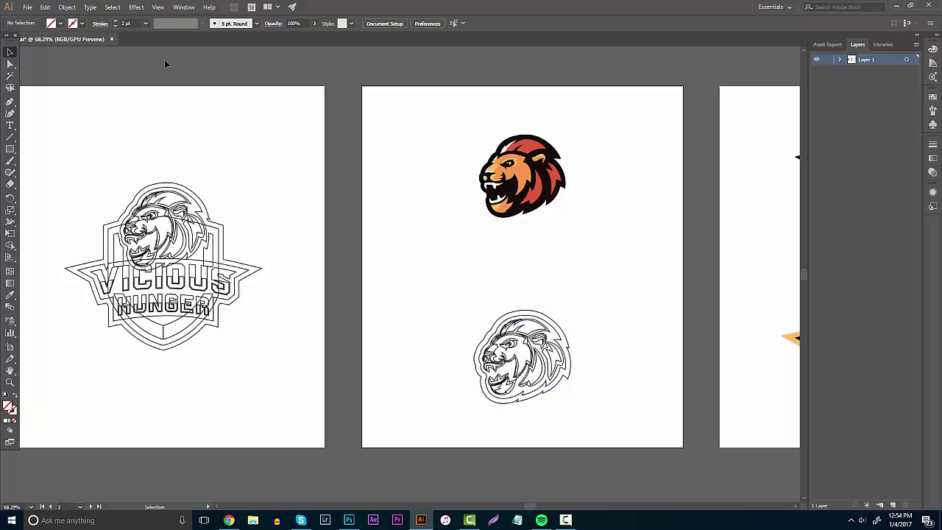
left_click_drag(528, 506, 543, 509)
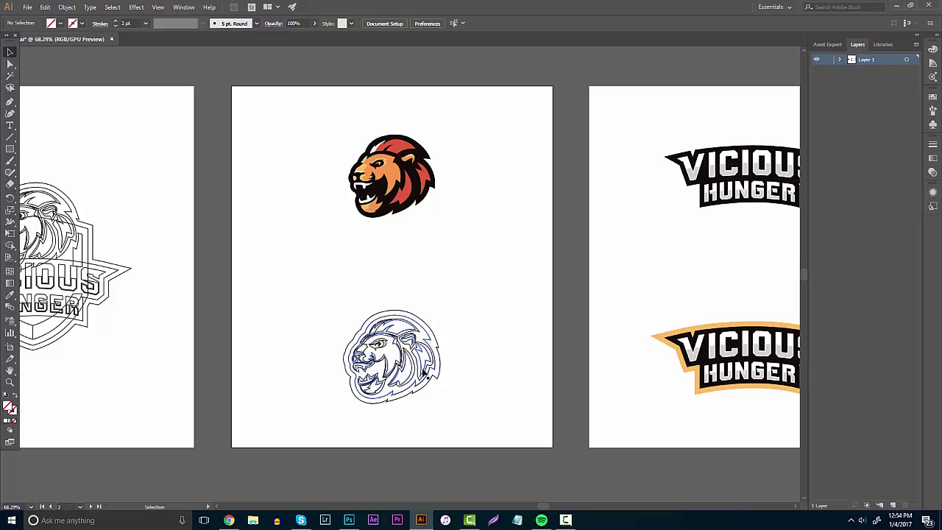
- Switch to Photoshop, review the presentation from header to controller section, and bring up the folded-tshirts-mockup-03.psd document
left_click(350, 520)
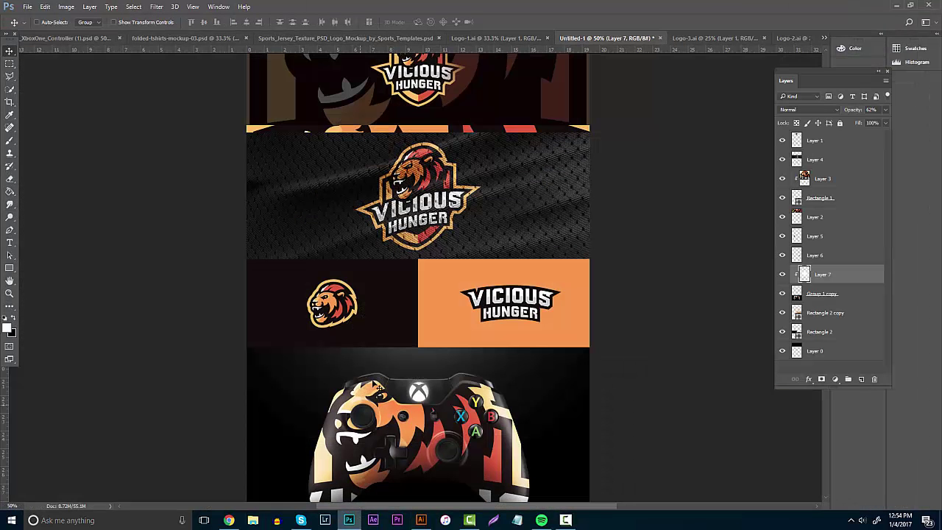
scroll(495, 364, "down", 1)
scroll(495, 364, "up", 5)
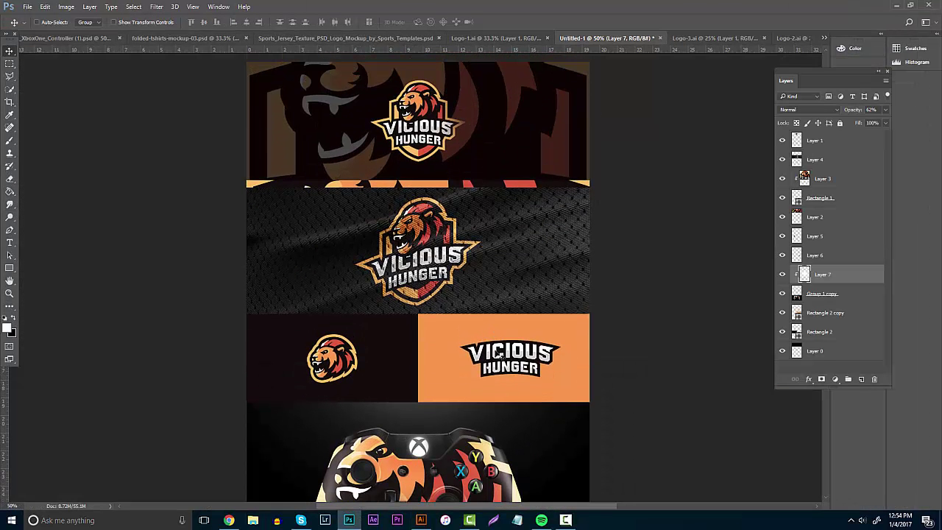
scroll(494, 363, "down", 3)
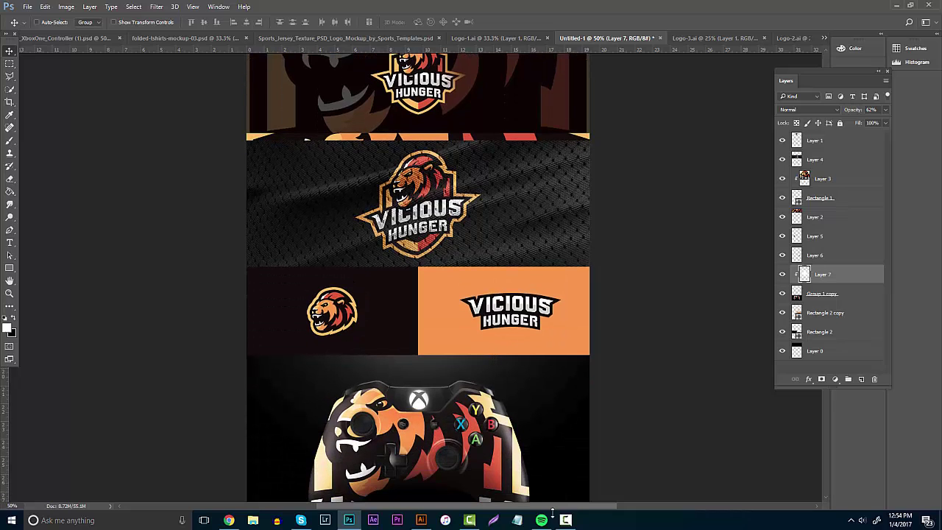
left_click(565, 521)
left_click(565, 521)
scroll(519, 249, "down", 3)
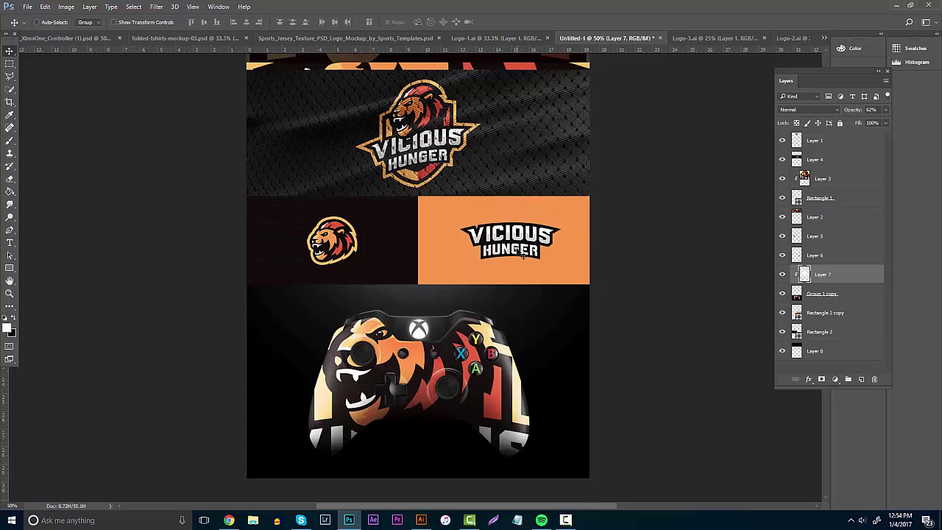
scroll(520, 250, "up", 1)
left_click(180, 38)
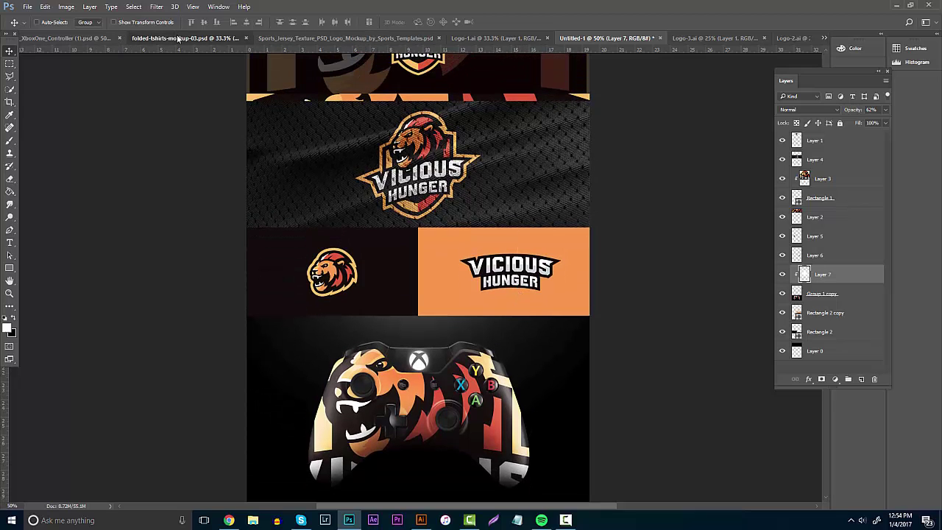
- Switch to the browser and open originalmockups.com in a new tab
left_click(229, 520)
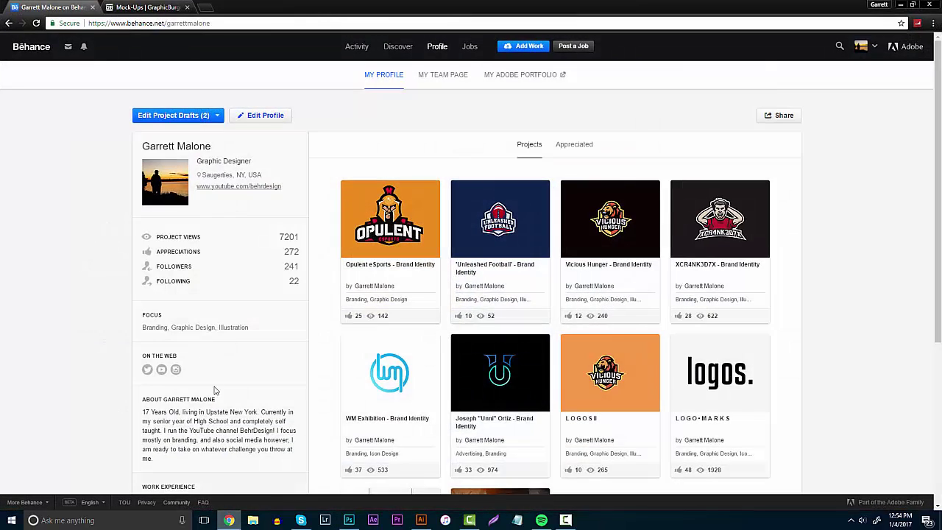
left_click(168, 6)
left_click(204, 9)
type("originalmockups.com")
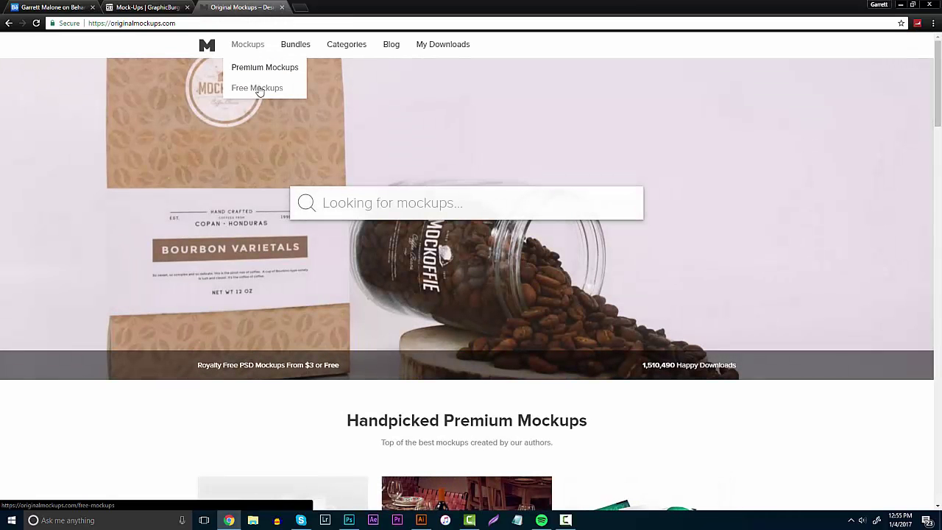
- Look through the Premium Mockups and Bundles pages of Original Mockups, closing the site when done
left_click(262, 67)
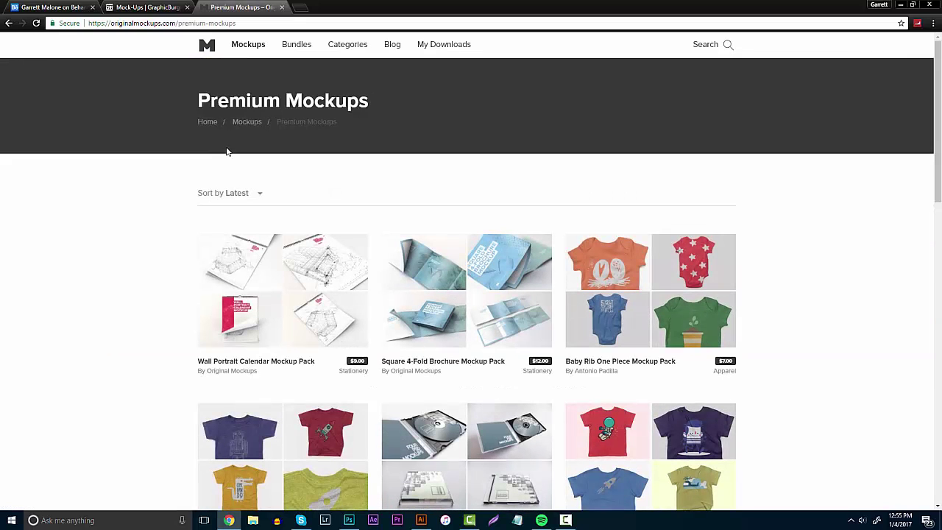
scroll(227, 152, "down", 2)
scroll(261, 199, "up", 2)
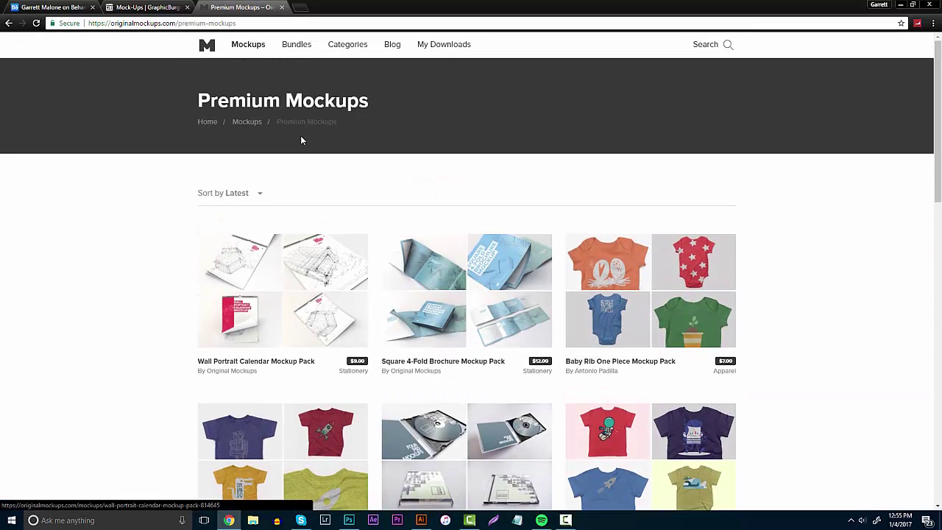
left_click(298, 52)
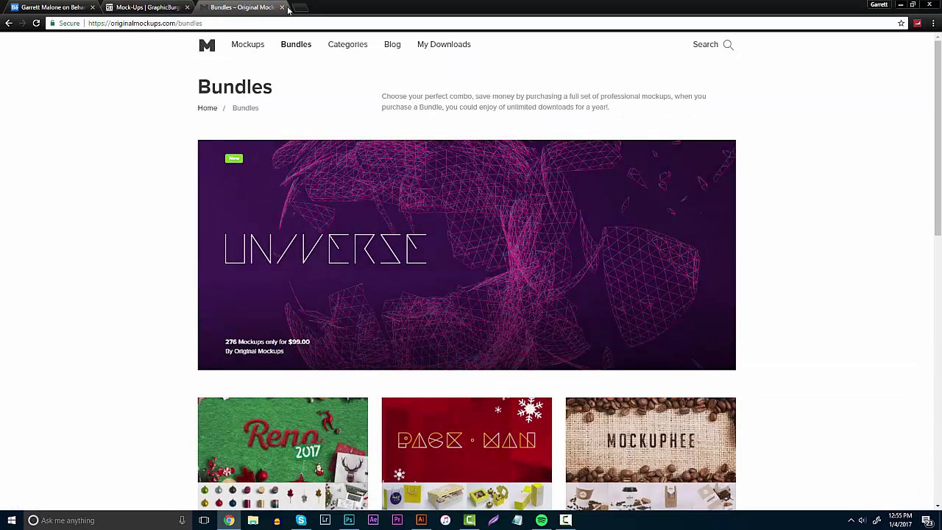
left_click(281, 7)
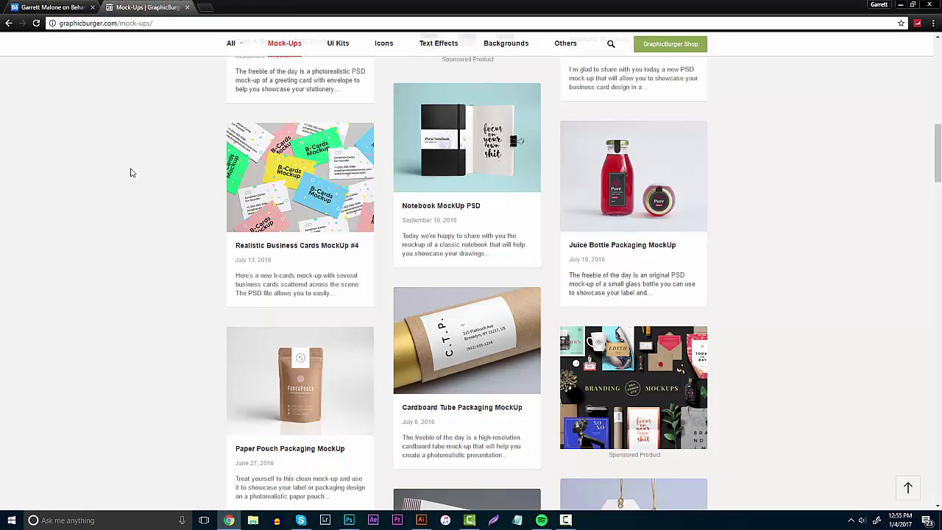
- Switch to Photoshop and view the Logo-3.ai and Logo-1.ai documents, returning to the Untitled-1 presentation
left_click(348, 520)
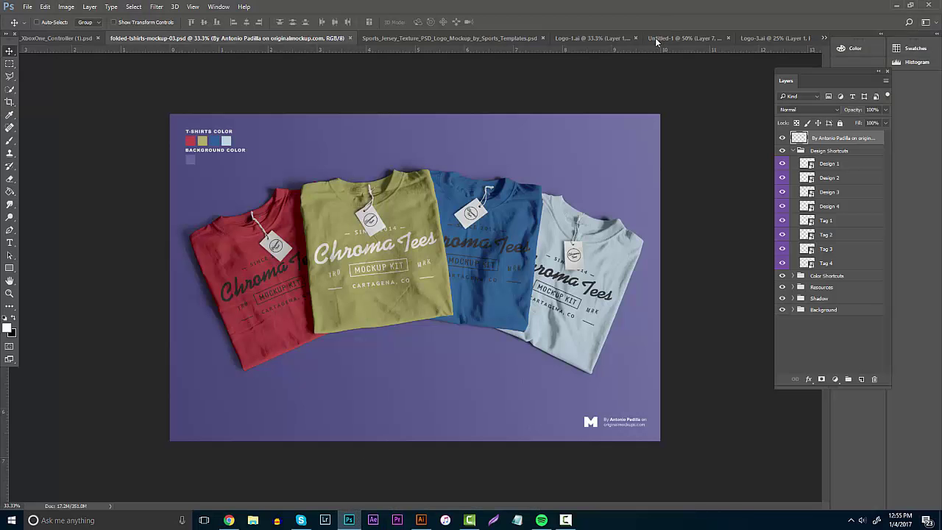
left_click(610, 41)
left_click(692, 39)
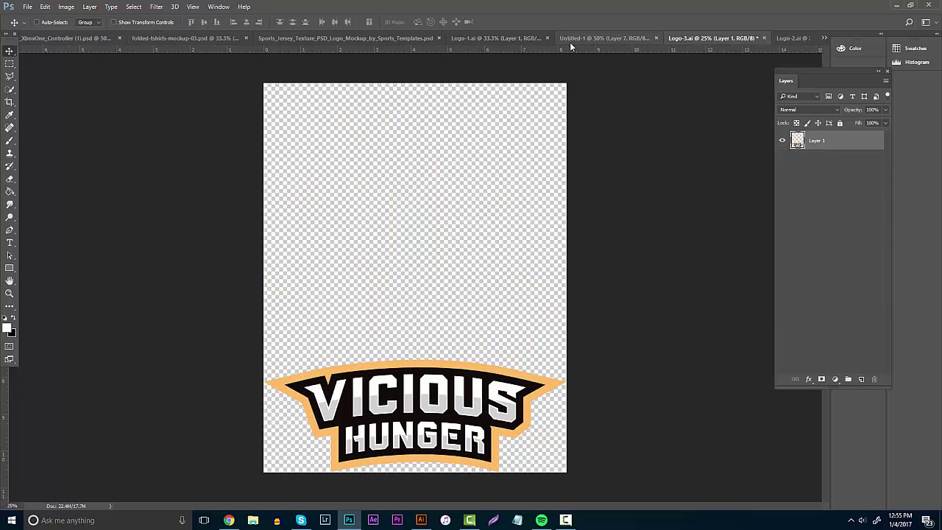
left_click(483, 44)
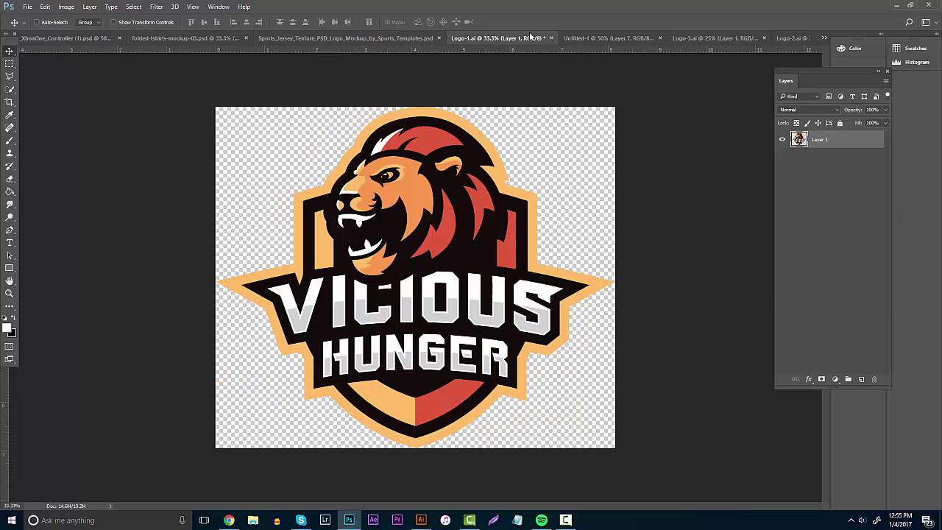
left_click(594, 38)
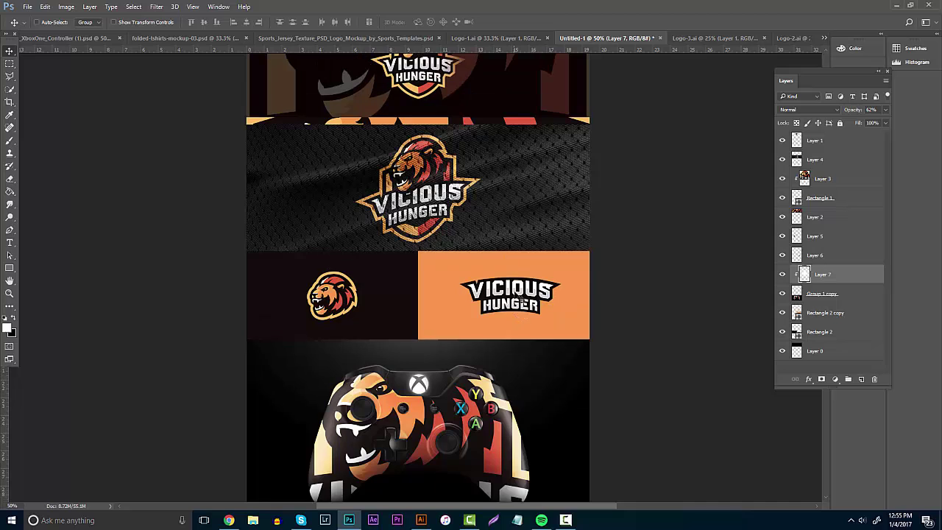
- Review all sections of the brand presentation, moving the floating Layers panel closer to the canvas
scroll(514, 294, "up", 5)
scroll(518, 297, "down", 5)
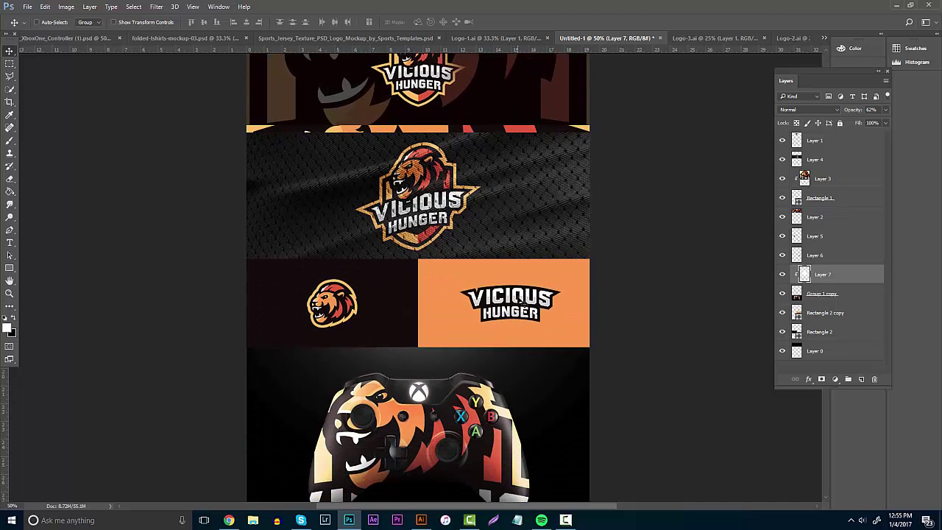
scroll(521, 302, "down", 5)
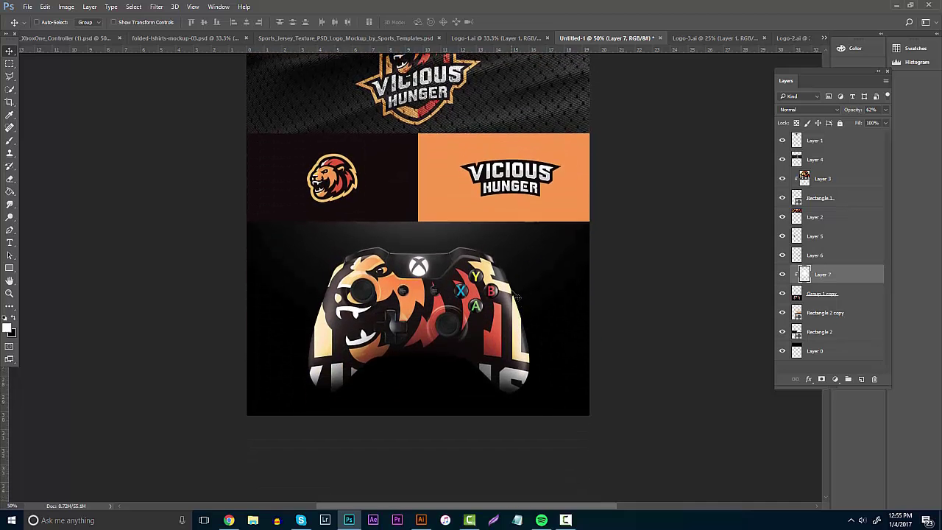
scroll(518, 296, "up", 1)
left_click_drag(845, 75, 759, 87)
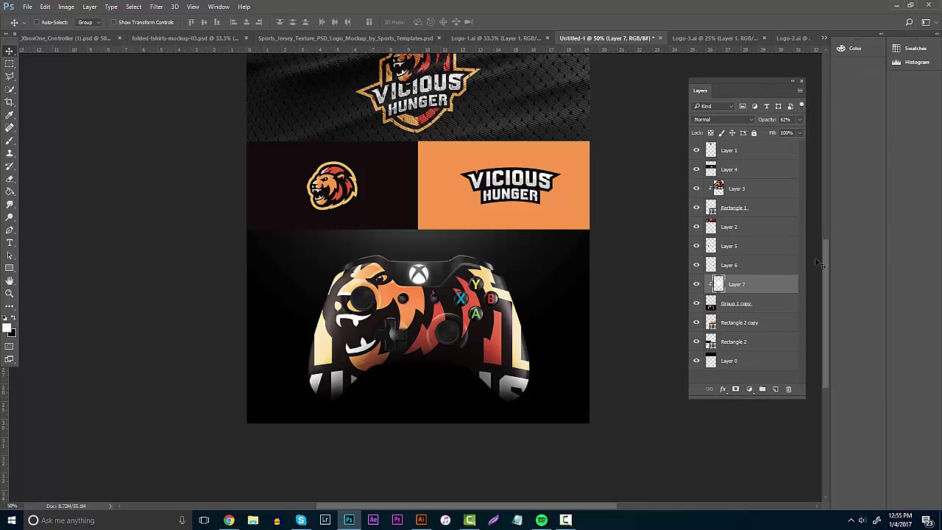
left_click_drag(823, 265, 828, 221)
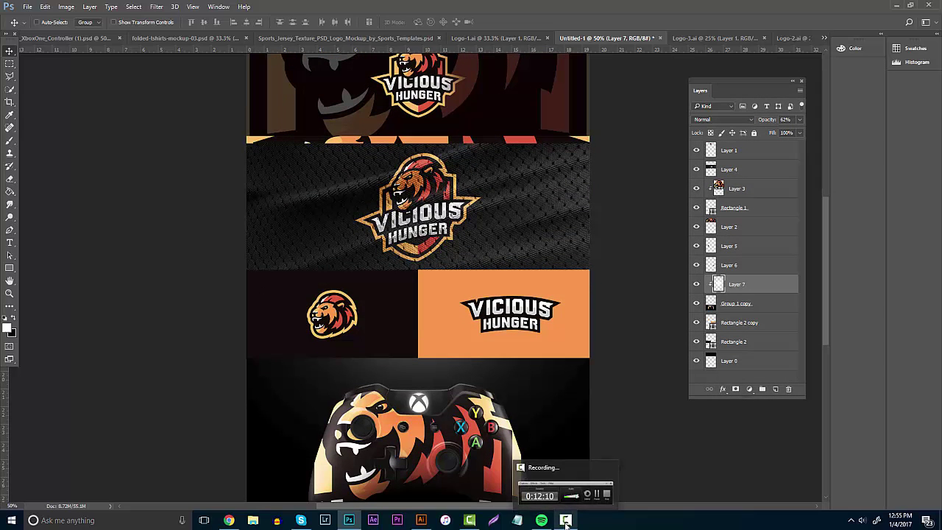